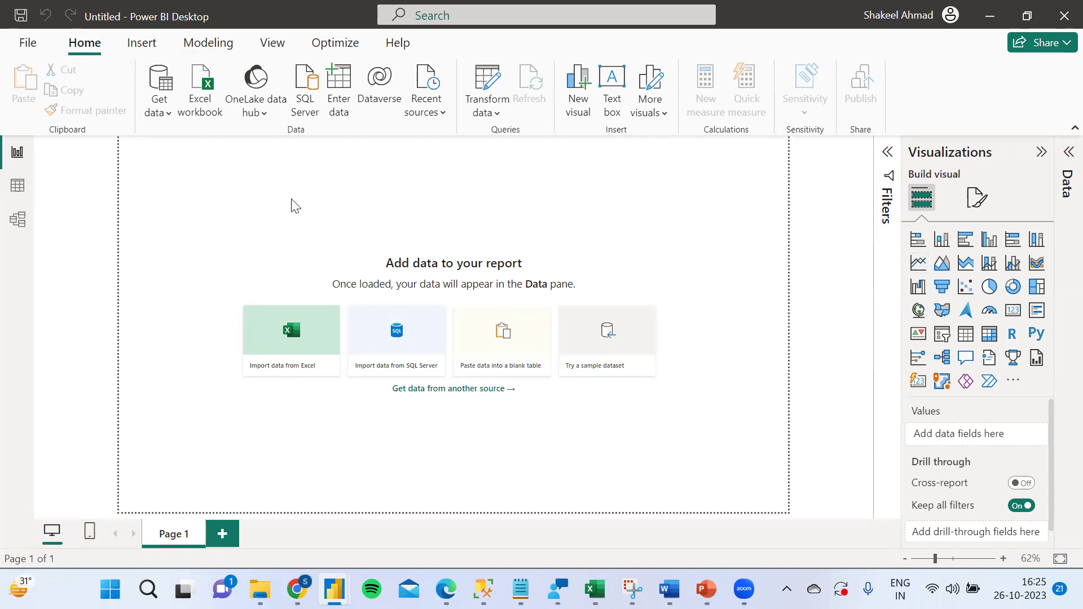
Look through the empty table and model views, and return to the report view
click(22, 192)
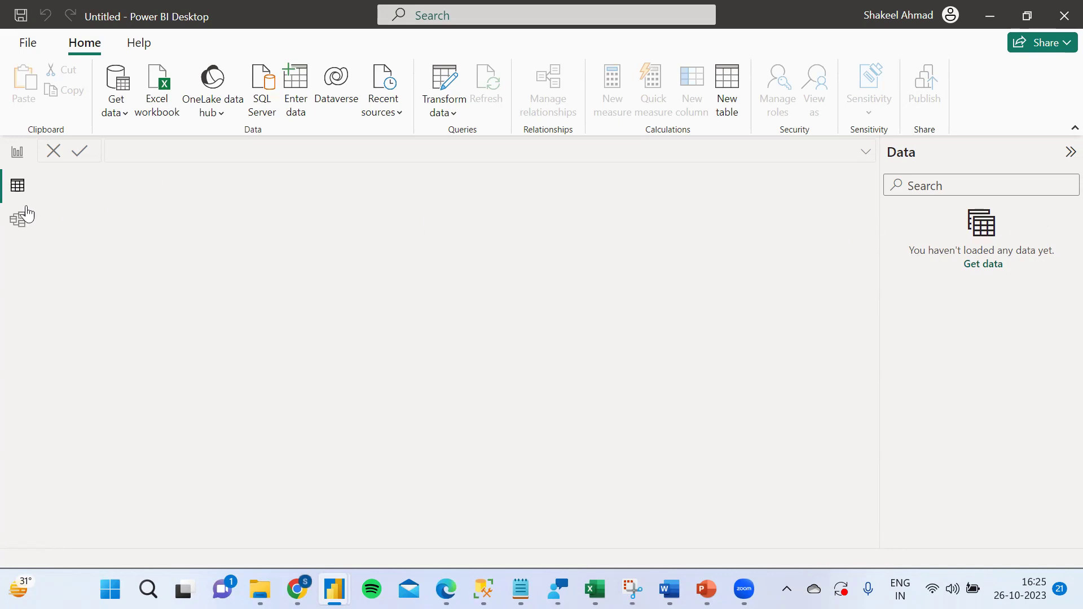
click(15, 225)
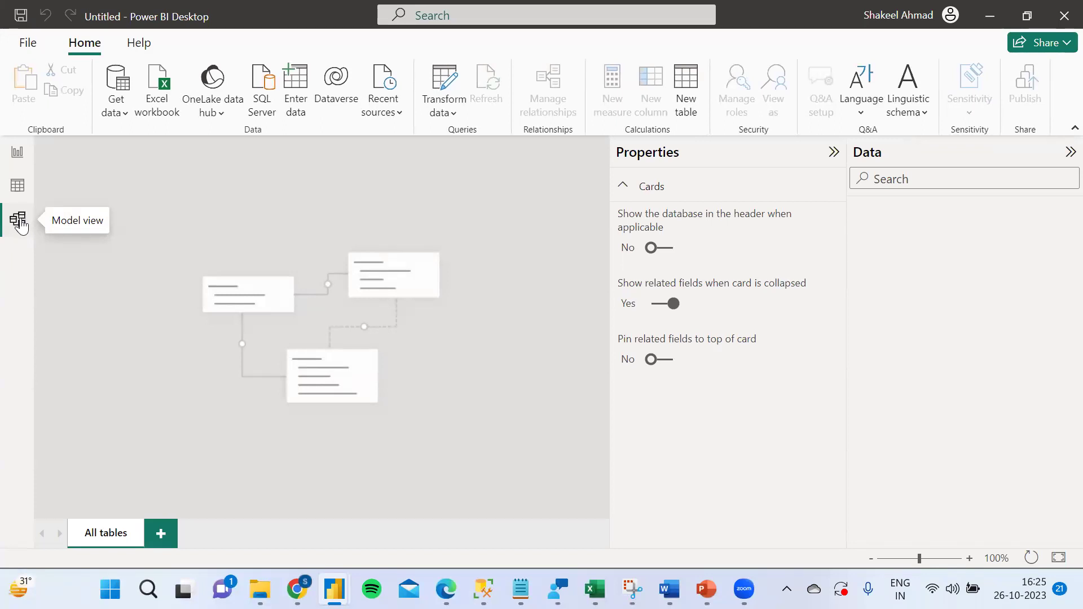
click(18, 183)
click(18, 158)
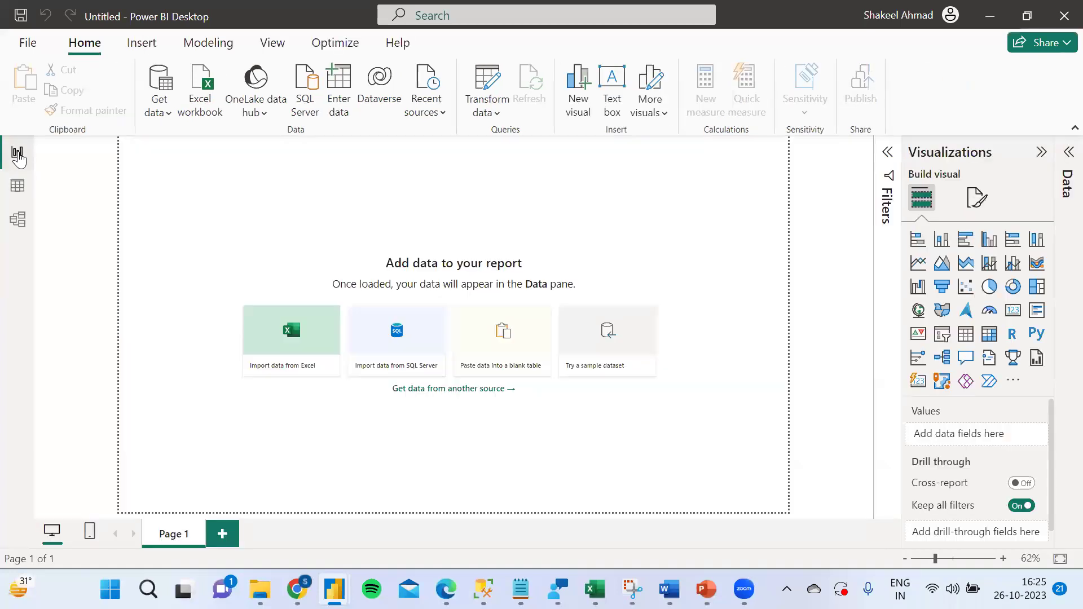
Import the Order and People sheets from the Project Excel workbook and open them for transformation
click(165, 114)
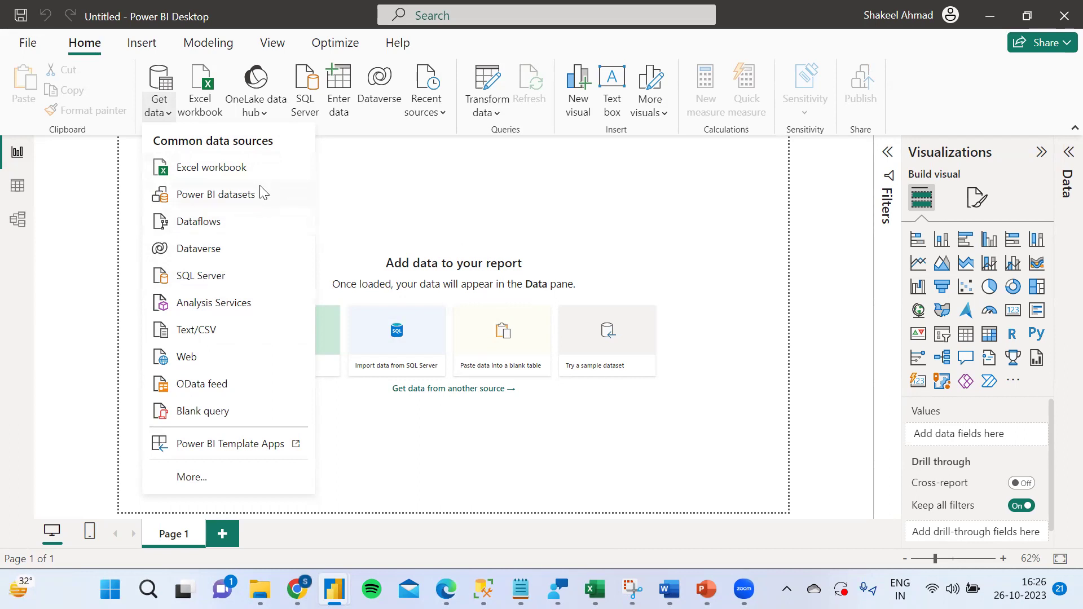
click(244, 175)
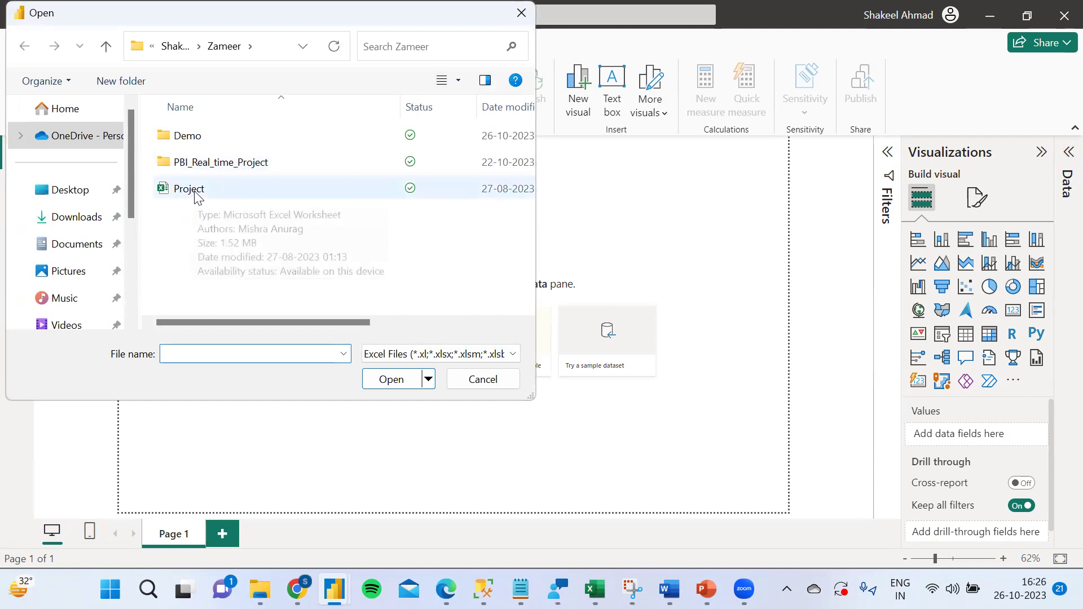
double_click(194, 190)
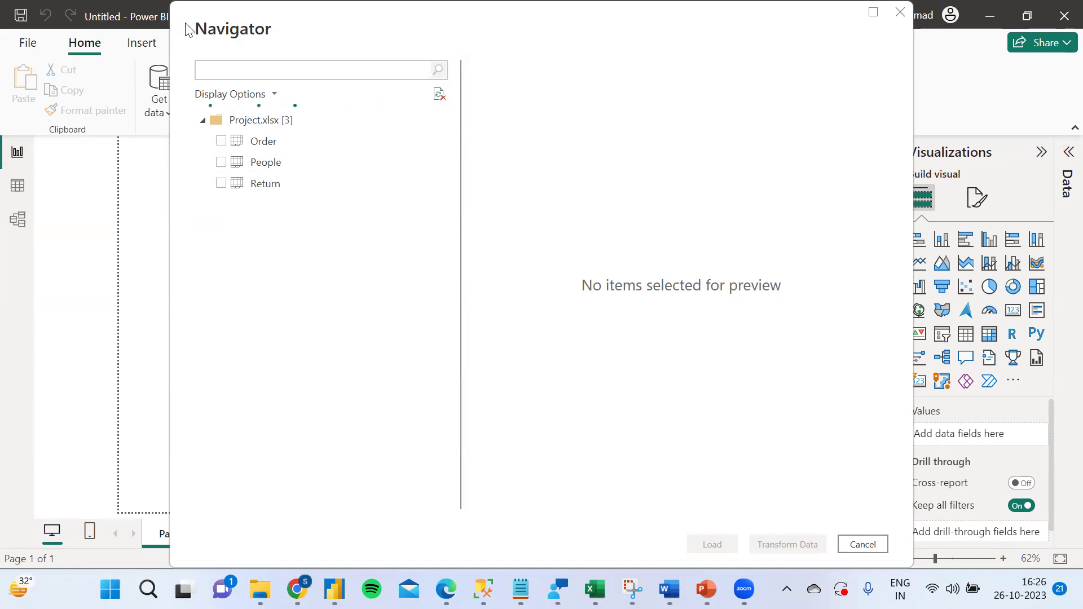
drag(188, 29, 160, 79)
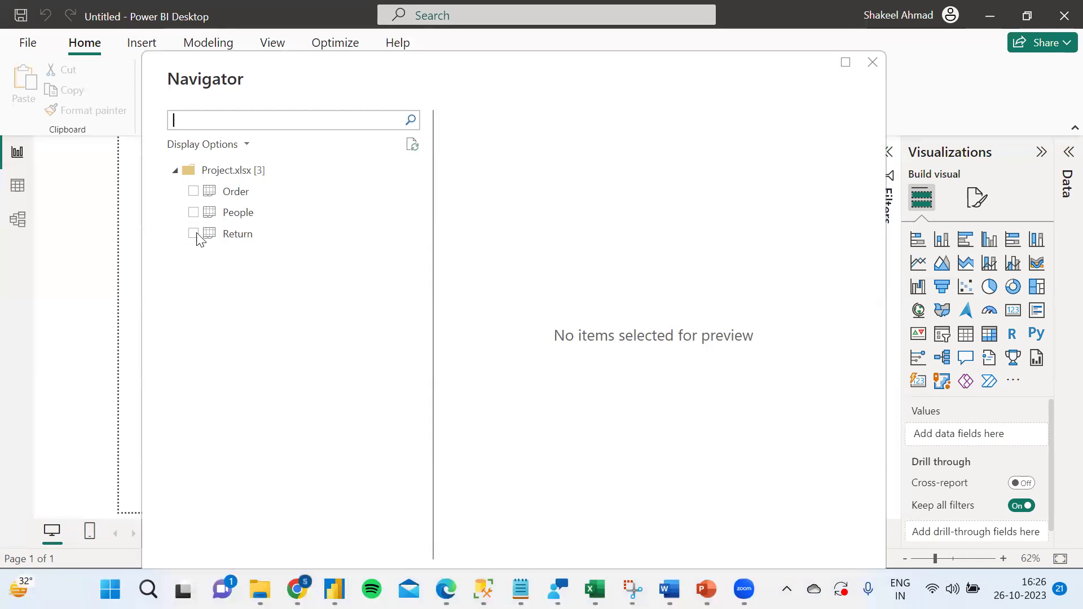
click(193, 191)
click(193, 212)
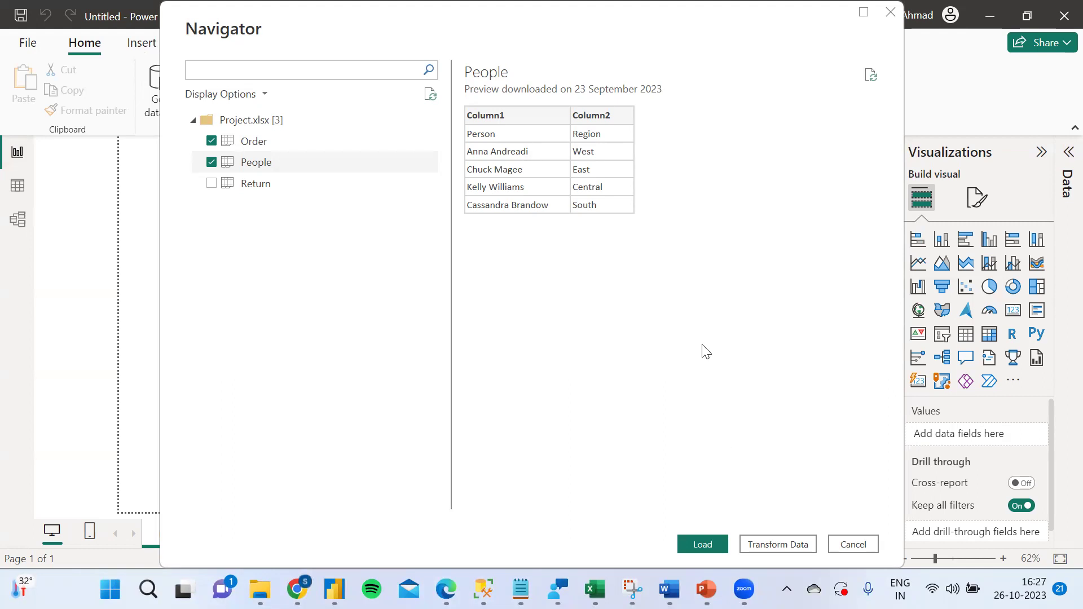
click(788, 544)
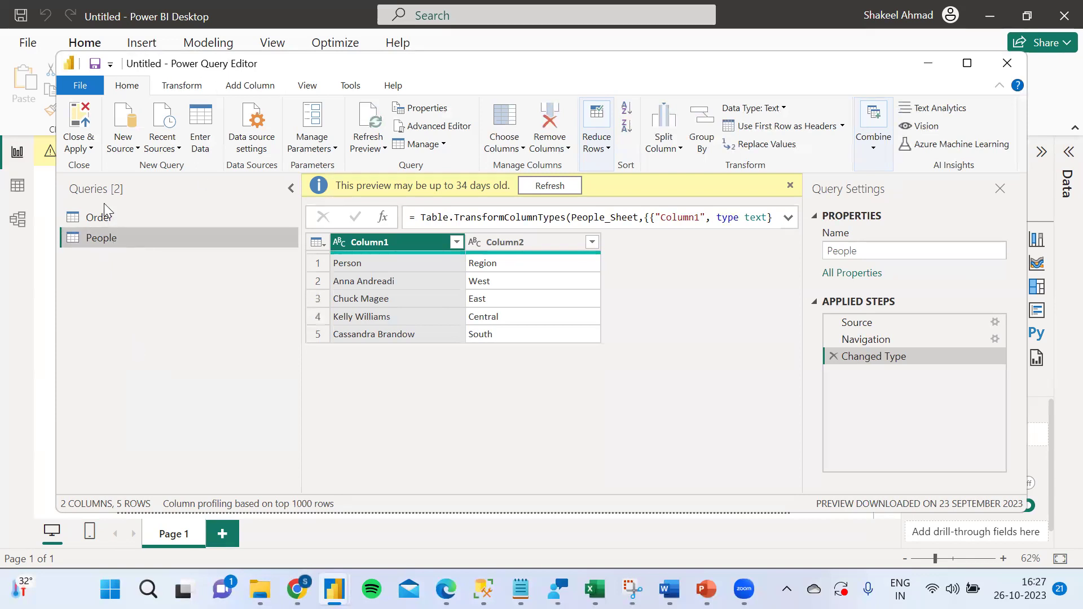
Maximize the query editor and promote the first row of the People query to column headers
click(102, 217)
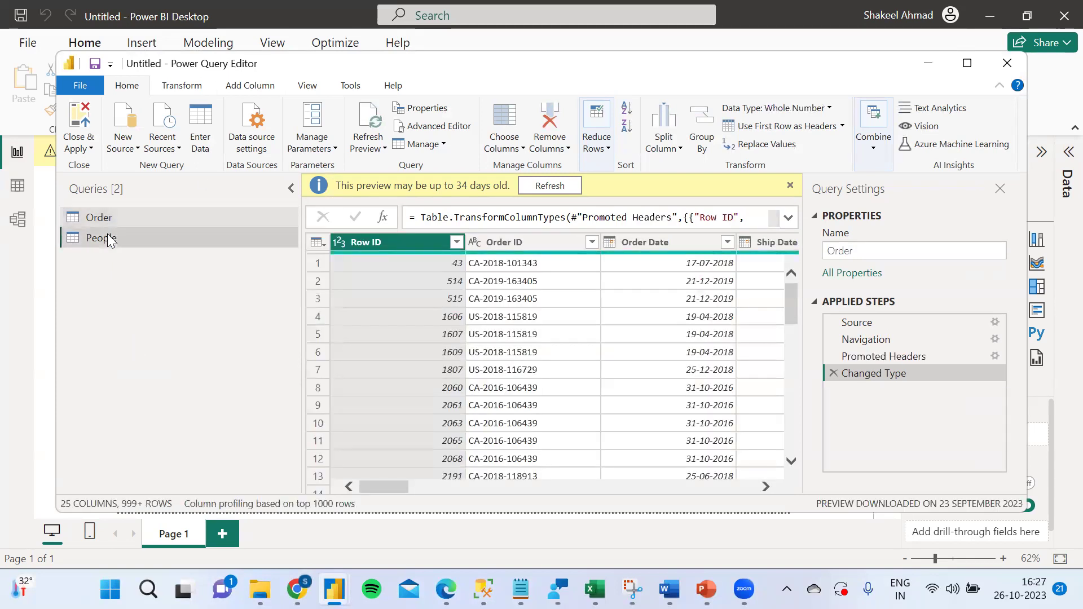
click(107, 238)
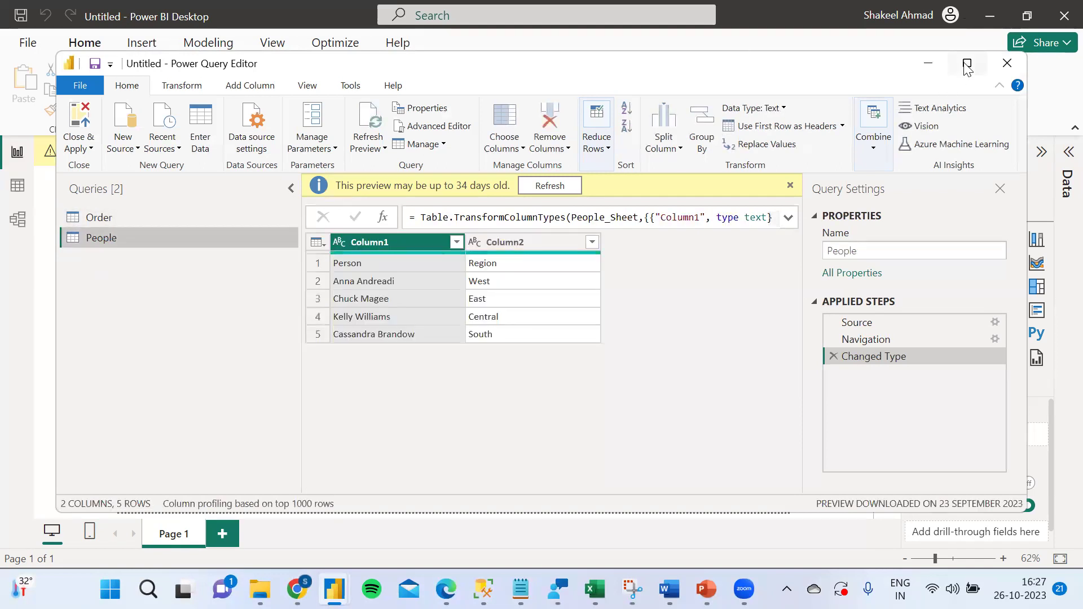
click(967, 64)
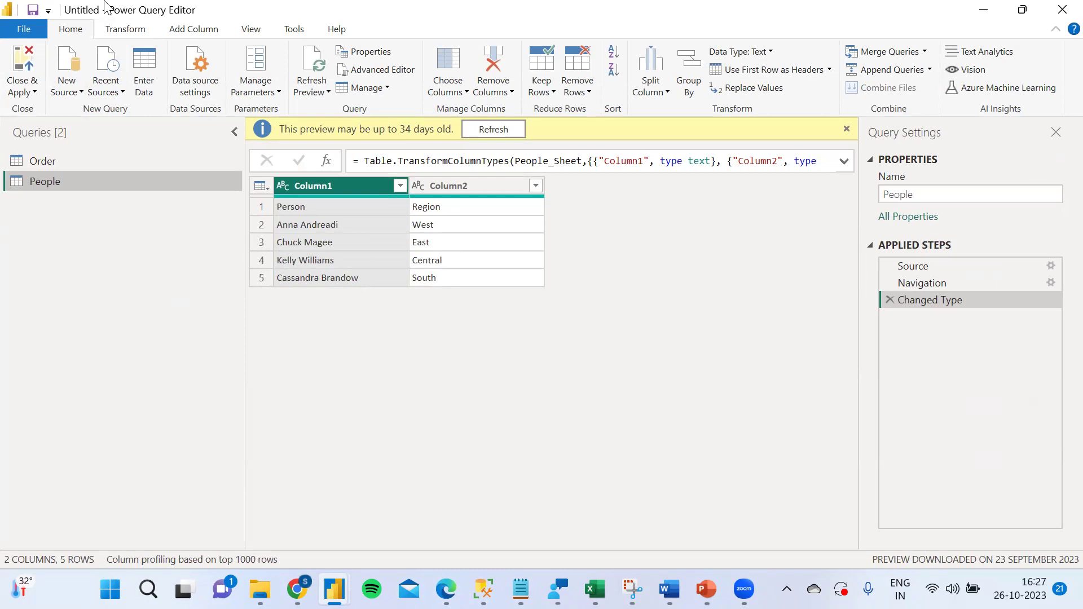
click(58, 164)
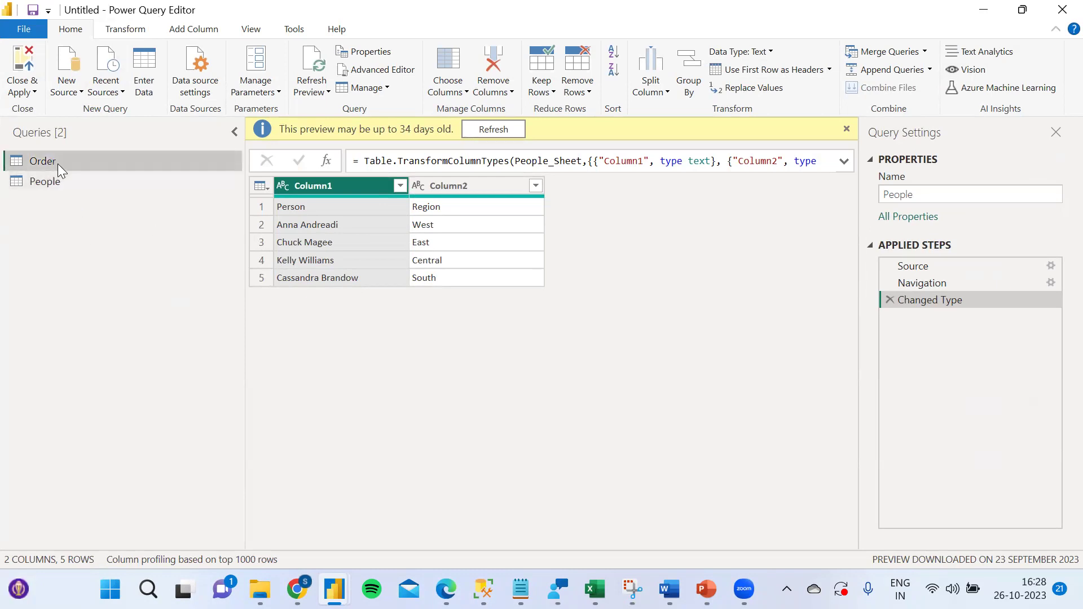
click(53, 185)
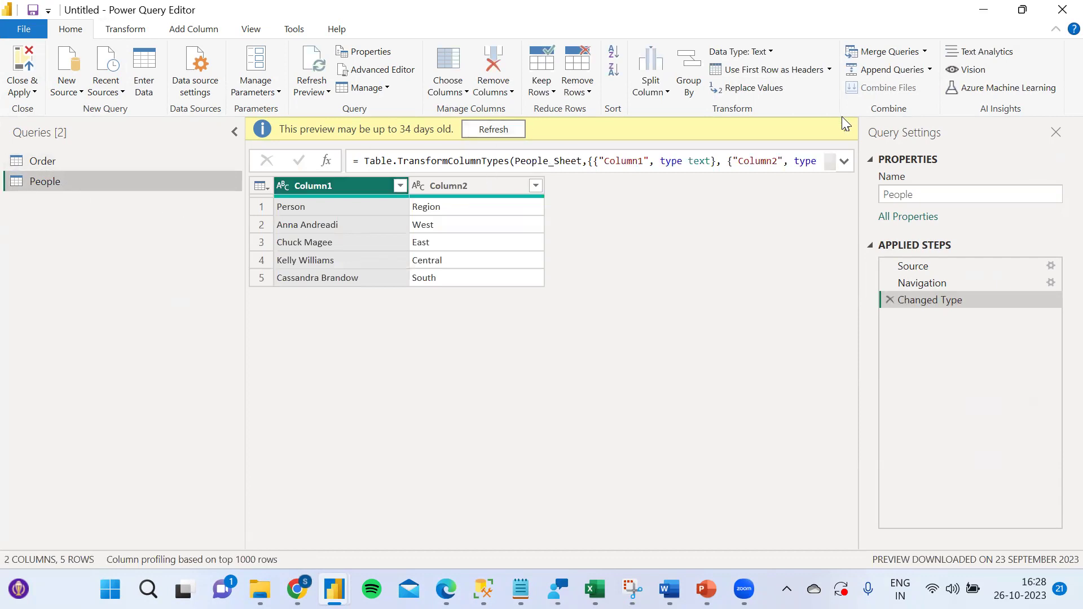
click(848, 130)
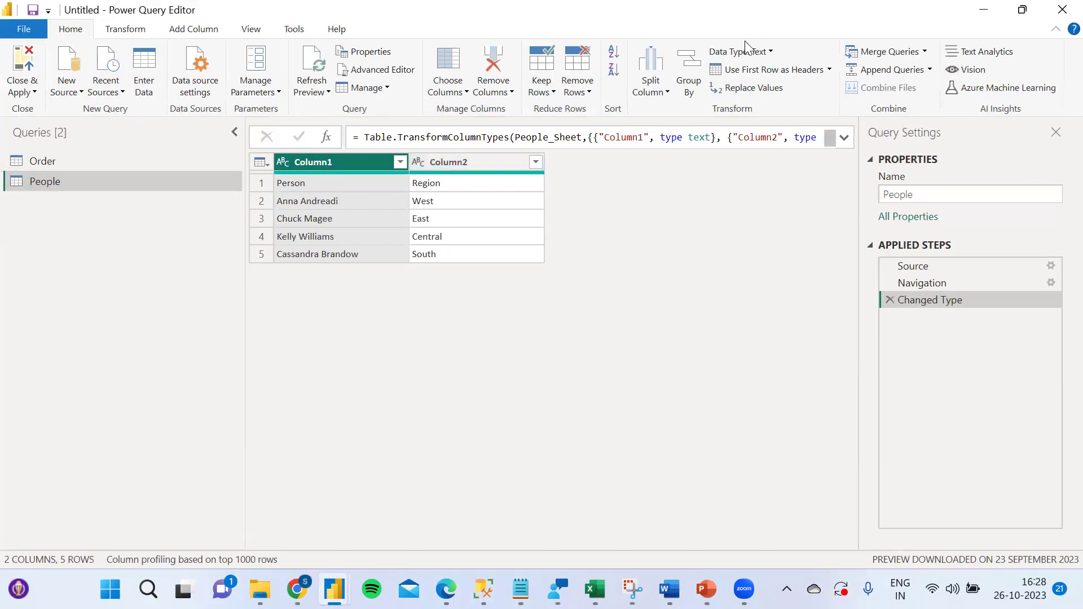
click(758, 71)
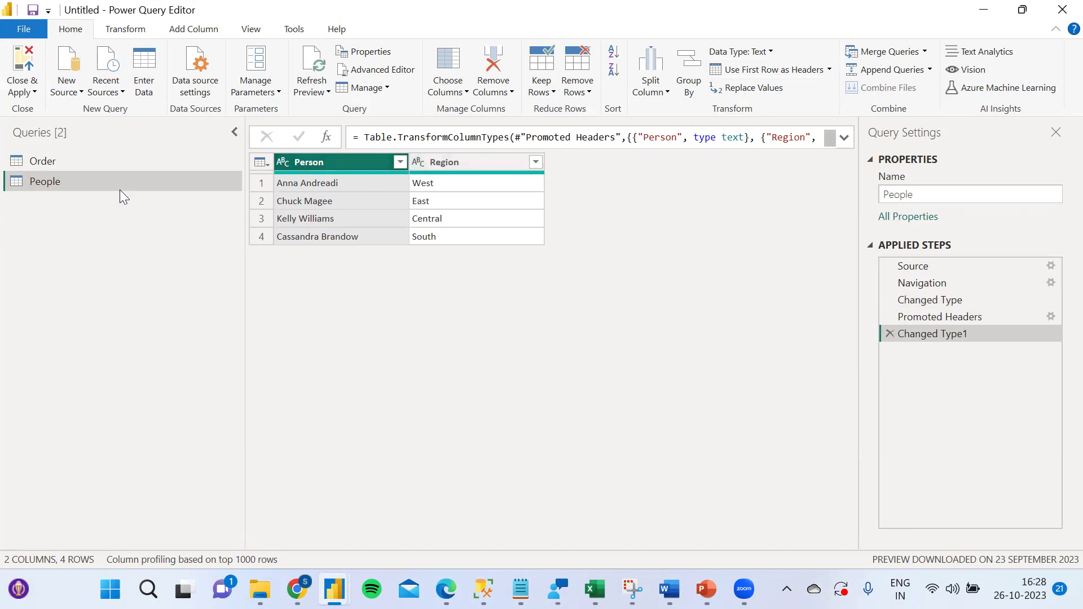
Rename the Order query as Sales
click(68, 165)
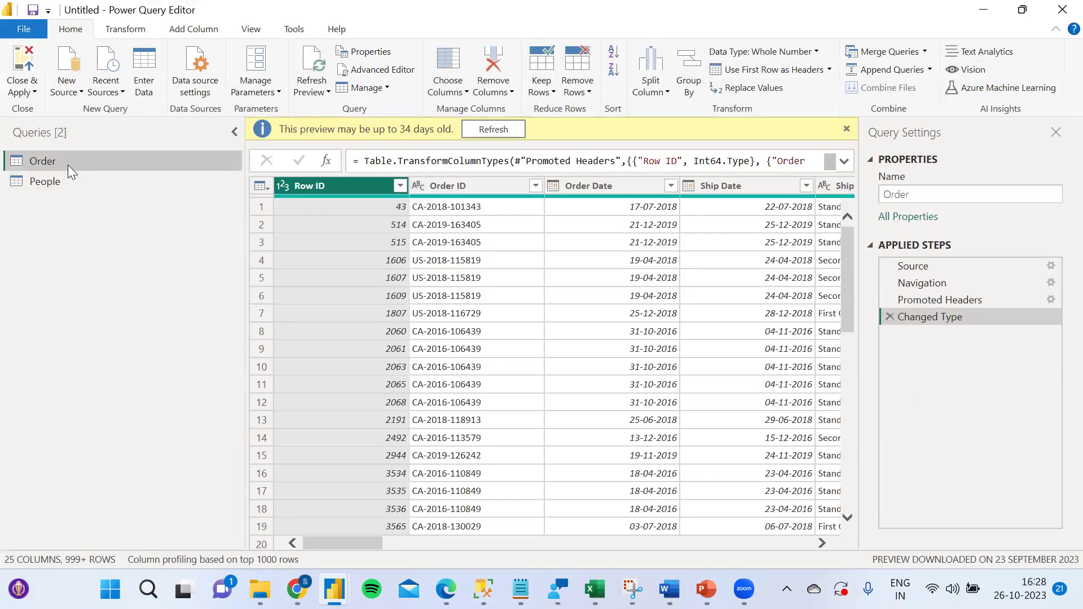
click(68, 165)
click(71, 198)
double_click(889, 194)
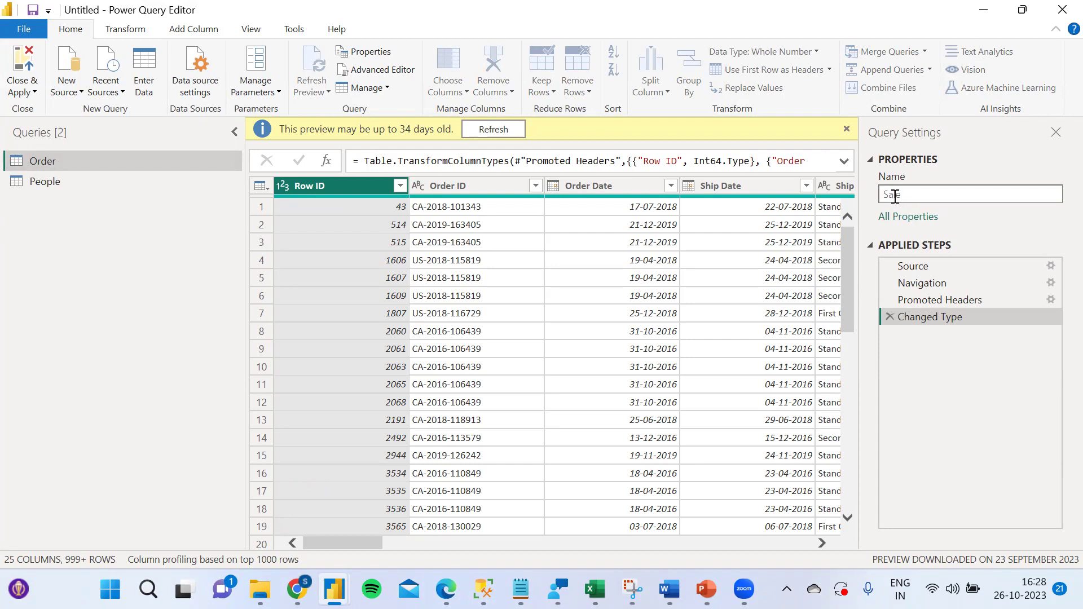
text(Sales)
key(Return)
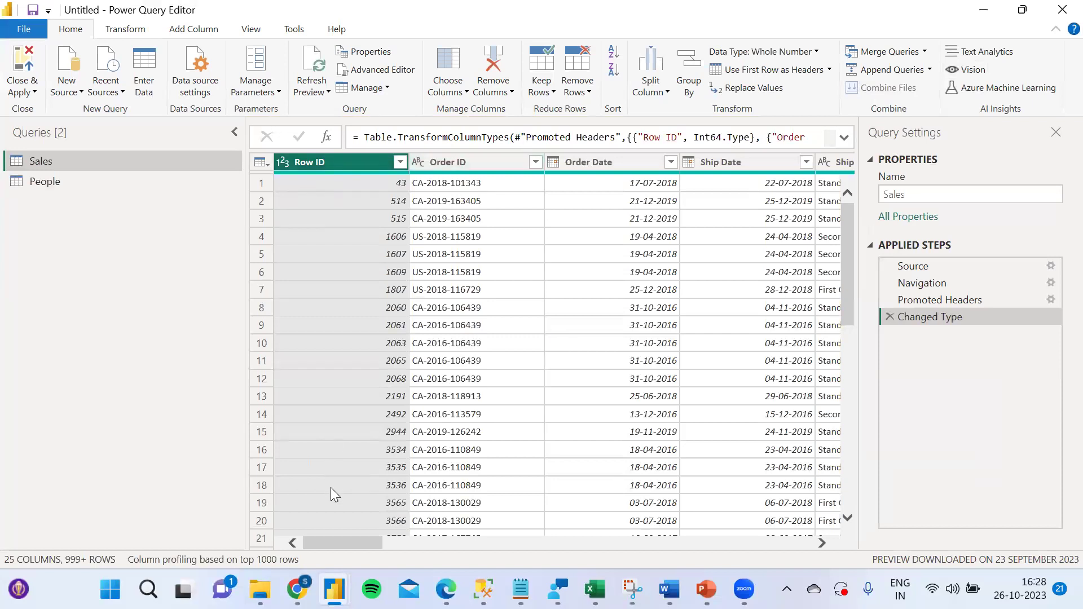
Remove all columns of the Sales query except Row ID and Order ID
mouse_move(334, 589)
ctrl+click(453, 162)
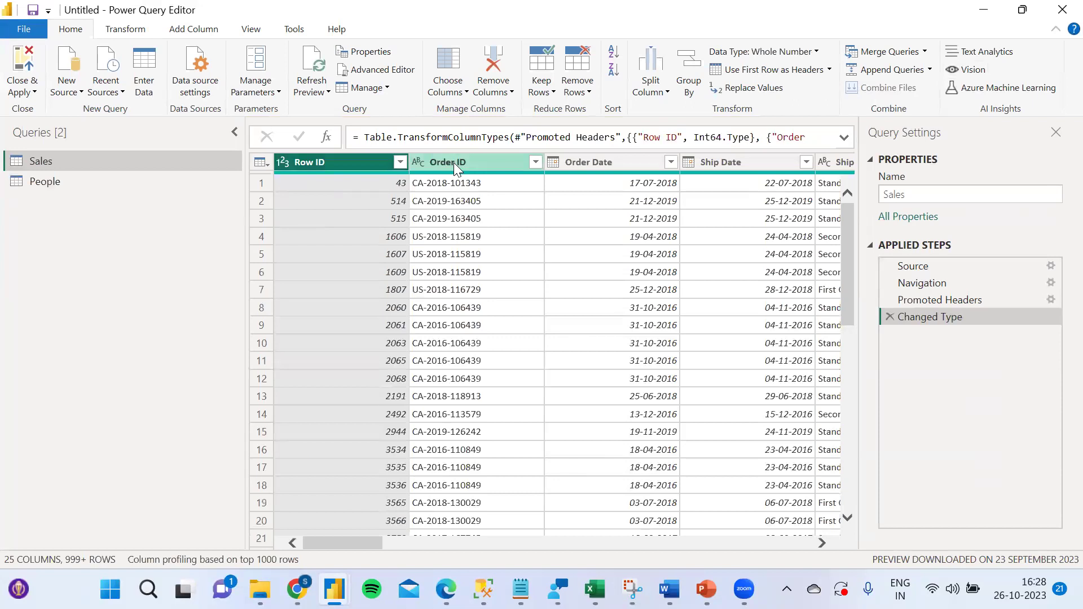
click(456, 94)
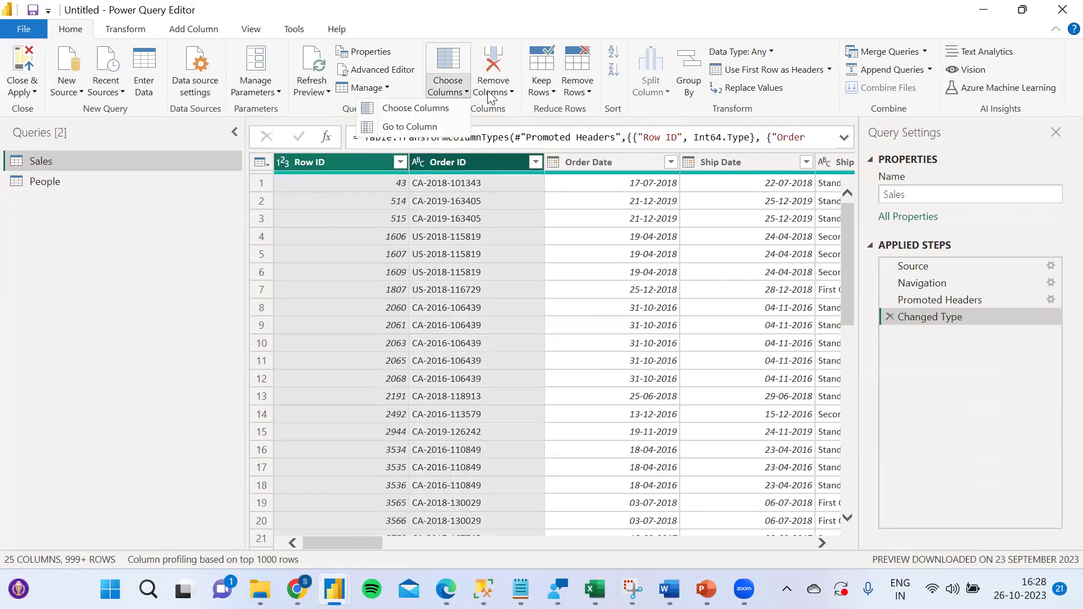
click(510, 94)
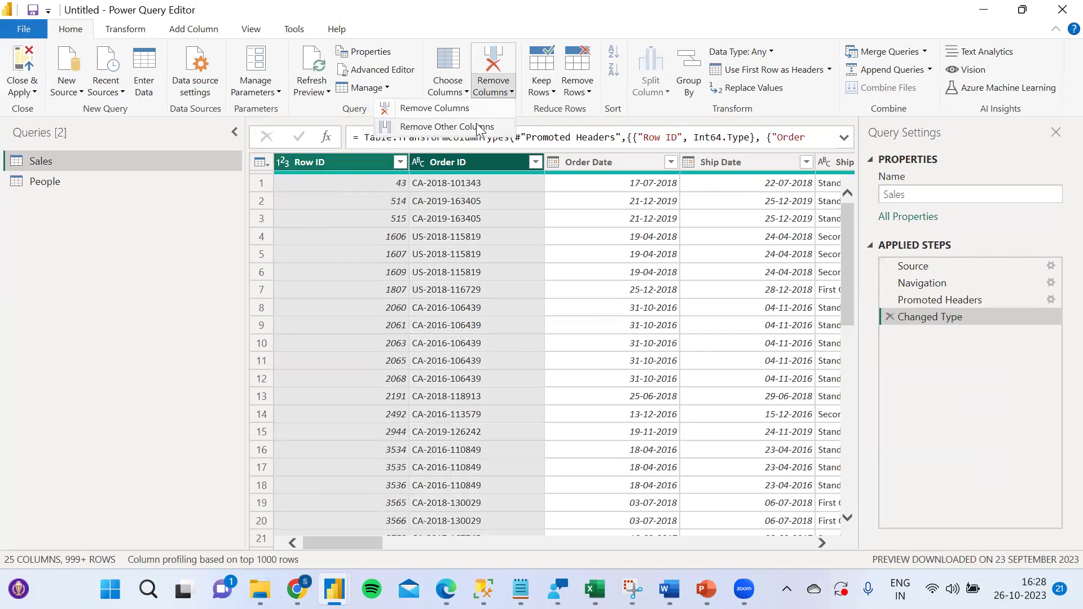
click(477, 125)
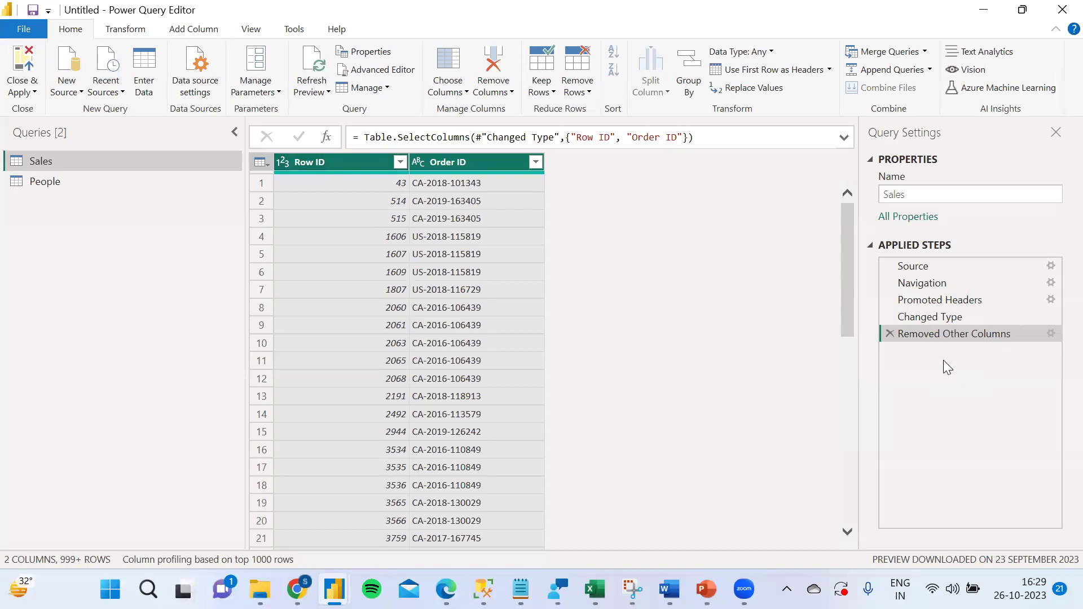
Delete the Removed Other Columns step and again remove every column except Row ID and Order ID
click(889, 334)
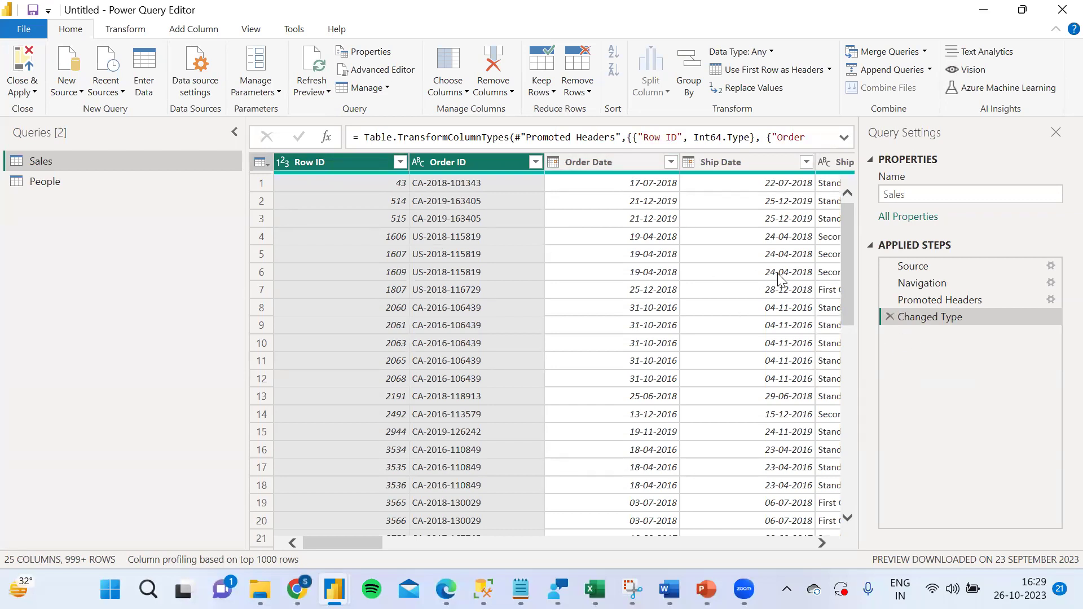
click(509, 96)
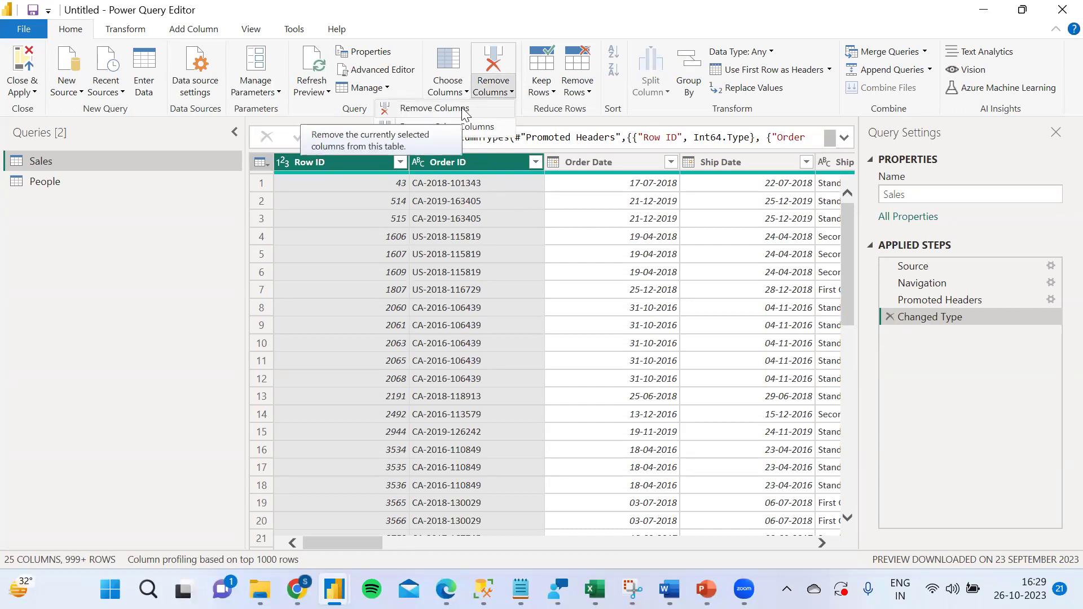
click(466, 126)
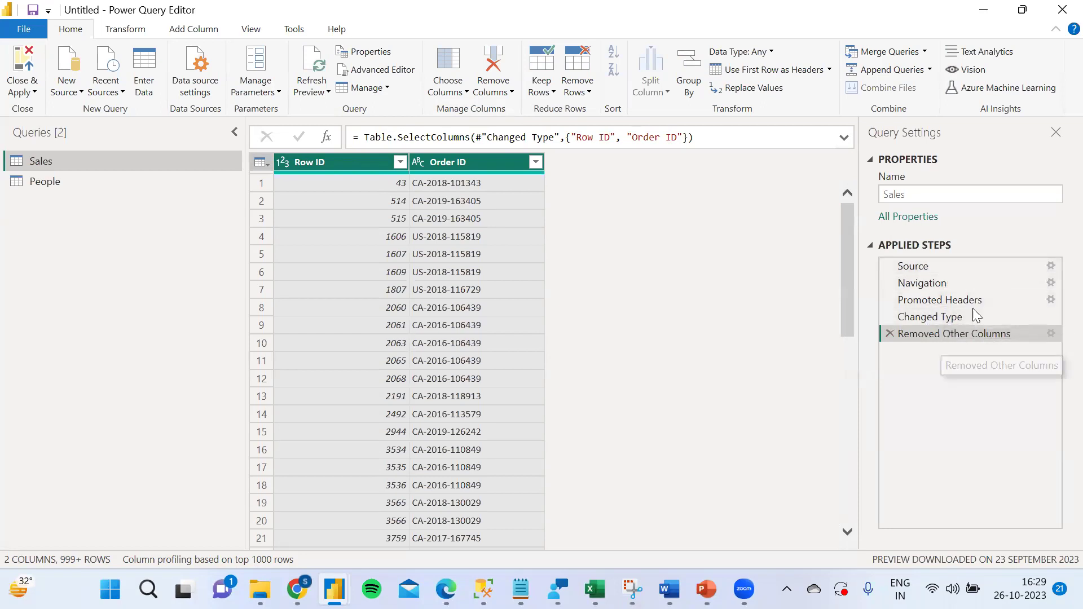
Examine the data and formulas behind the Promoted Headers, Changed Type and Removed Other Columns steps of the Sales query
click(937, 320)
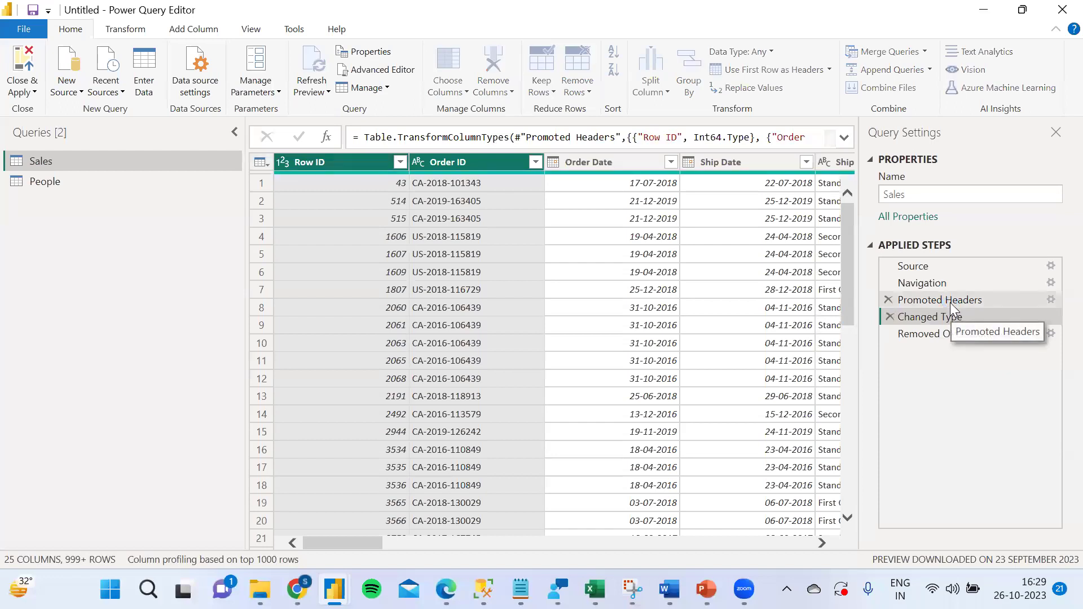
click(949, 301)
click(950, 332)
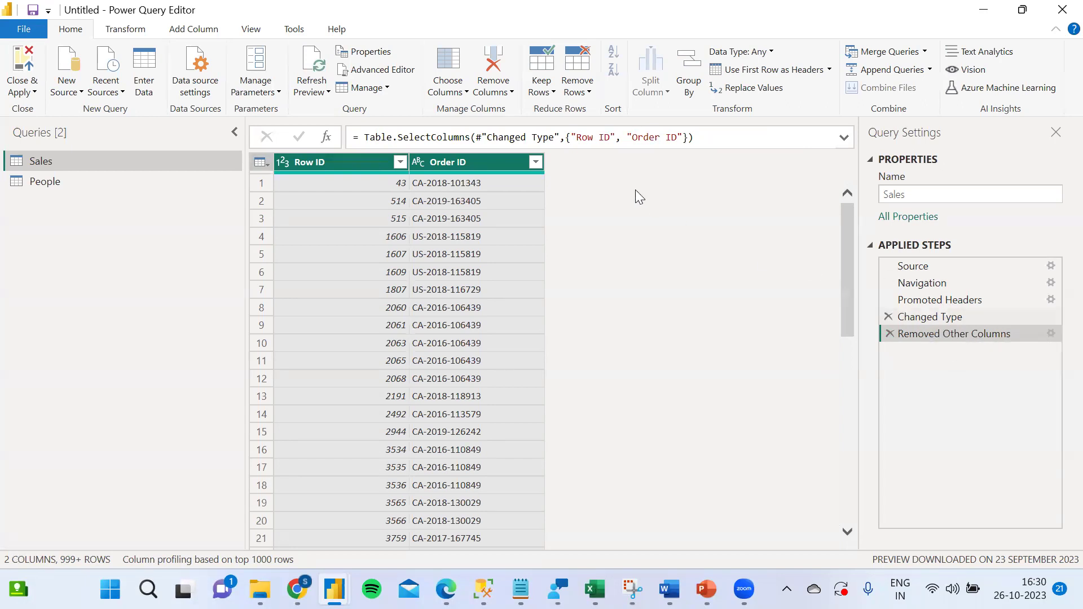
drag(695, 137, 361, 140)
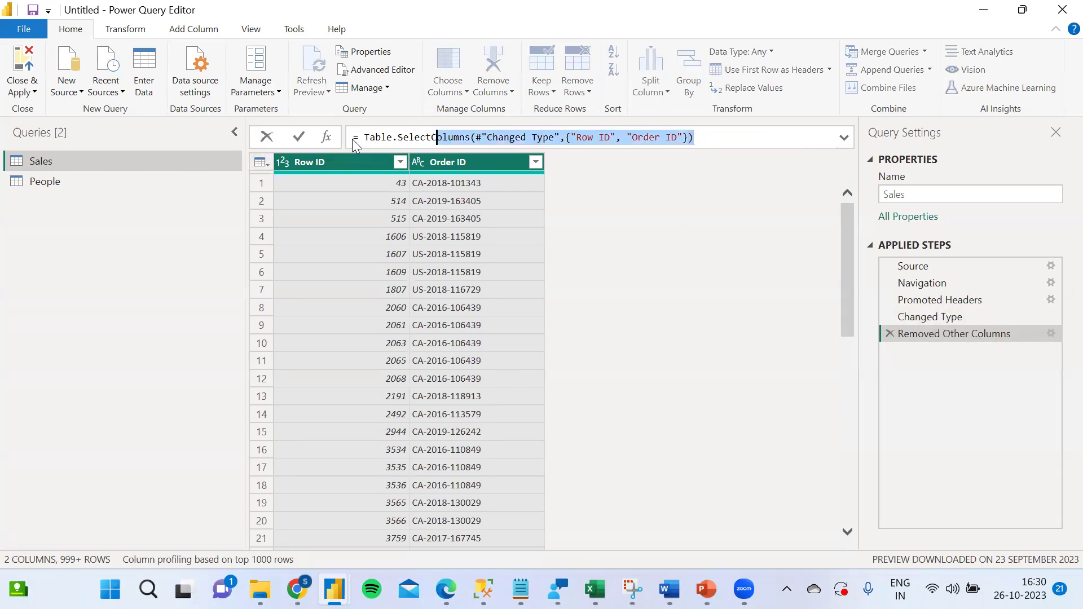
click(936, 318)
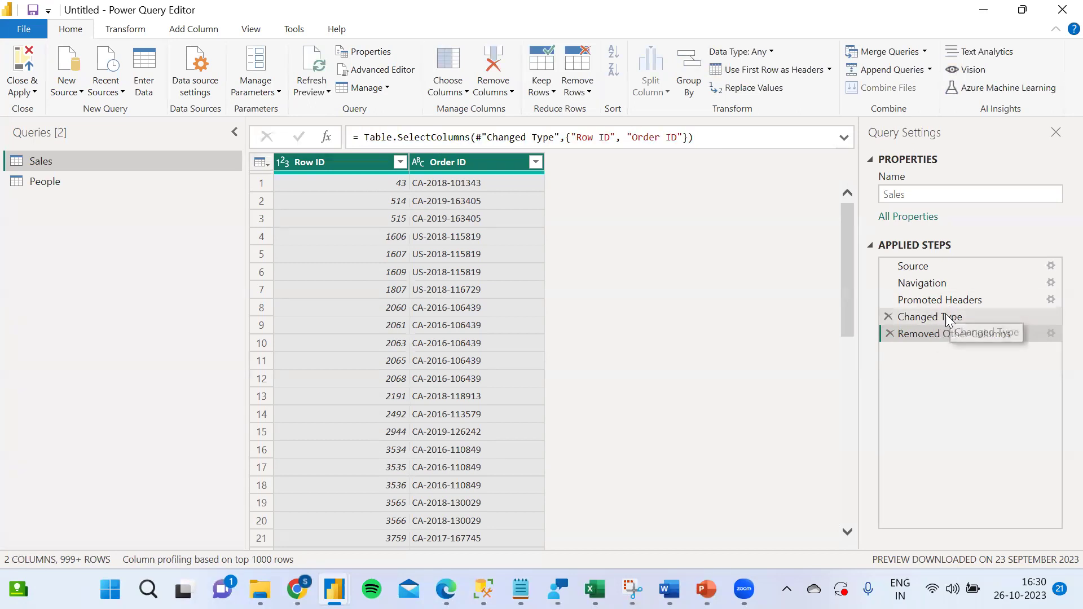
click(937, 317)
click(950, 302)
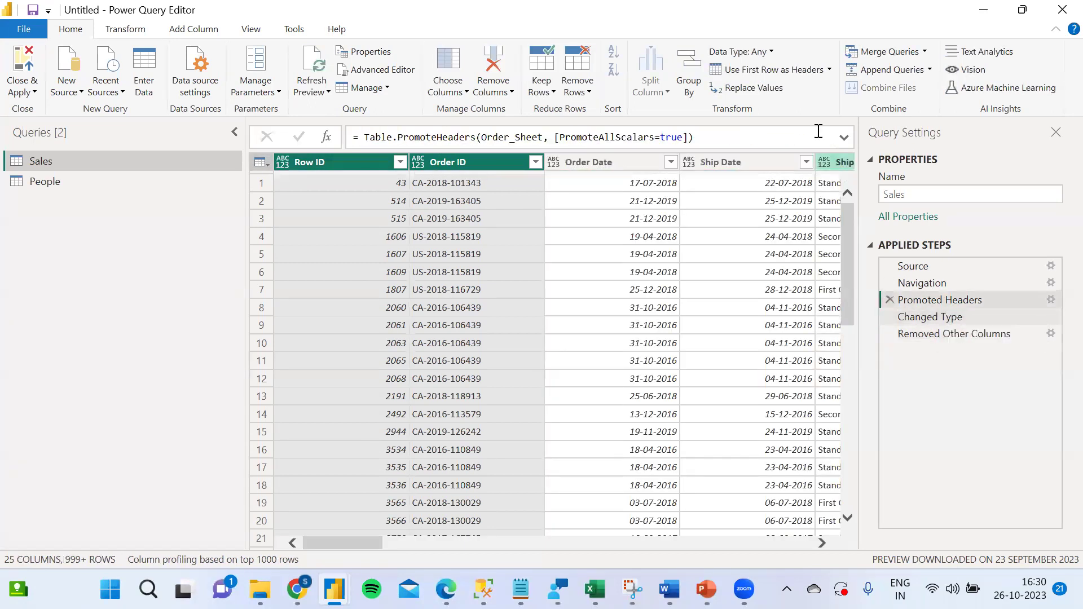
drag(726, 137, 455, 137)
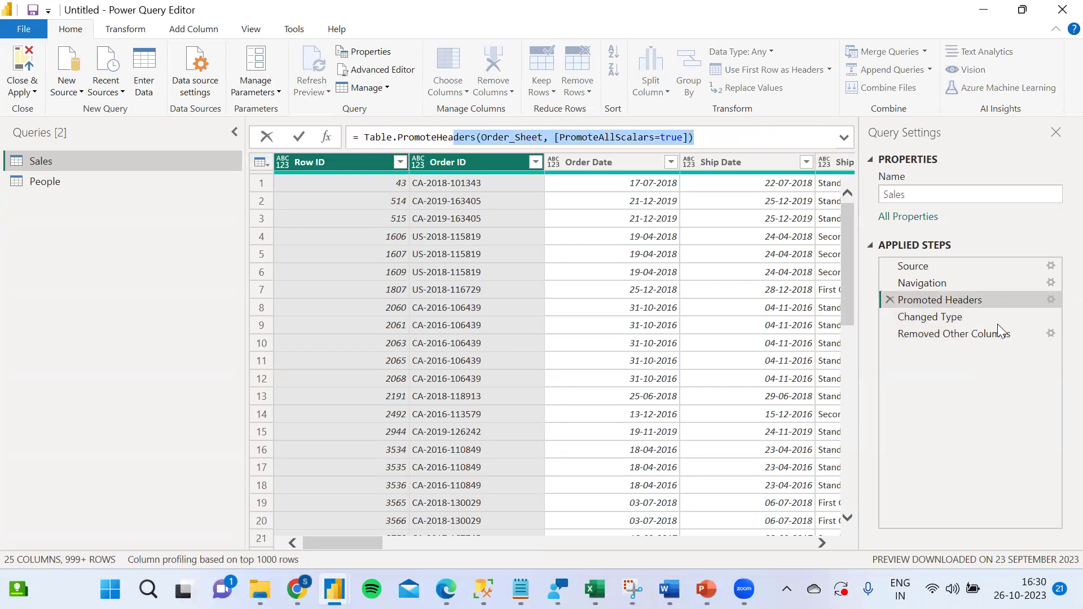
key(Escape)
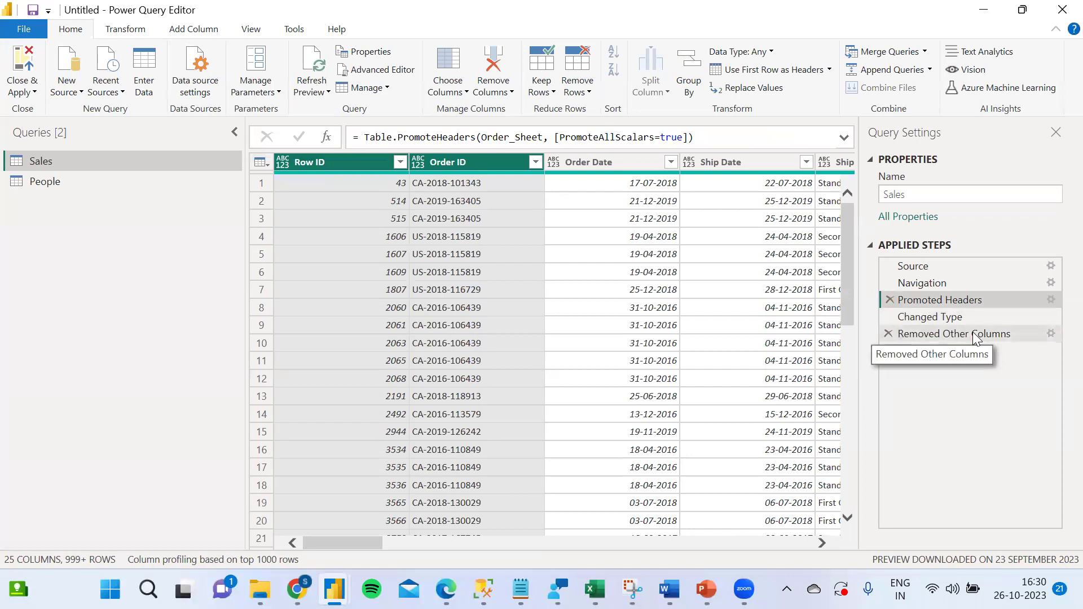
click(973, 334)
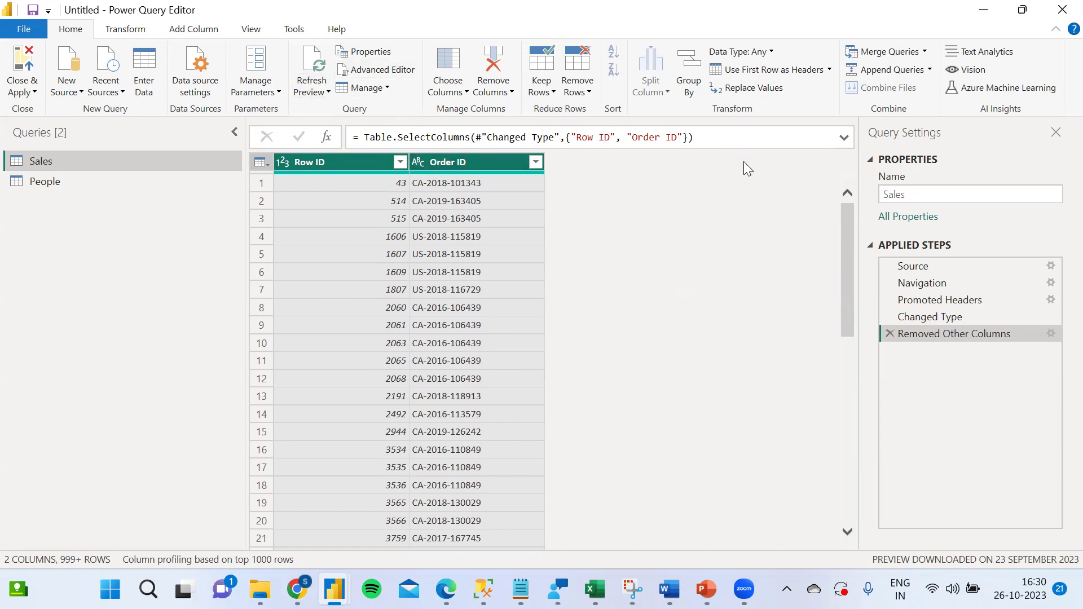
click(942, 320)
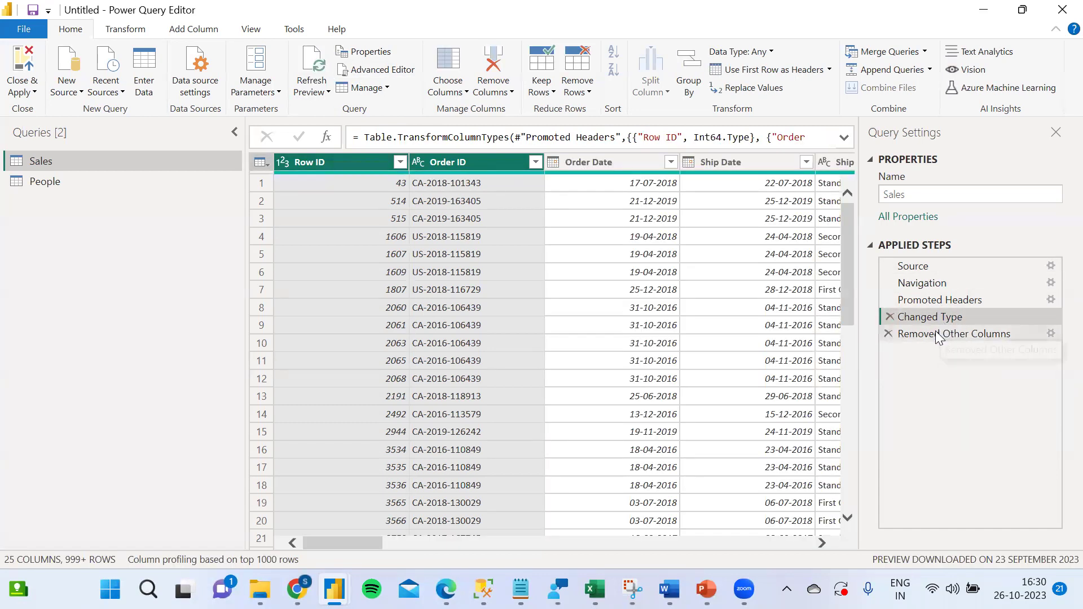
Review the Sales query's M code in the Advanced Editor and delete the query's Removed Other Columns step
click(937, 336)
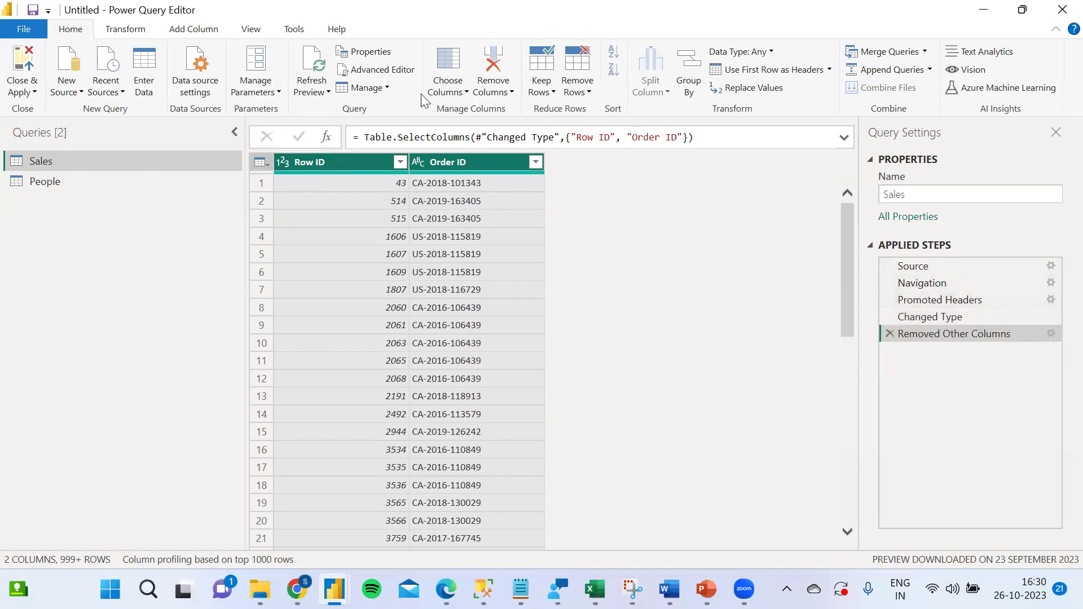
click(404, 76)
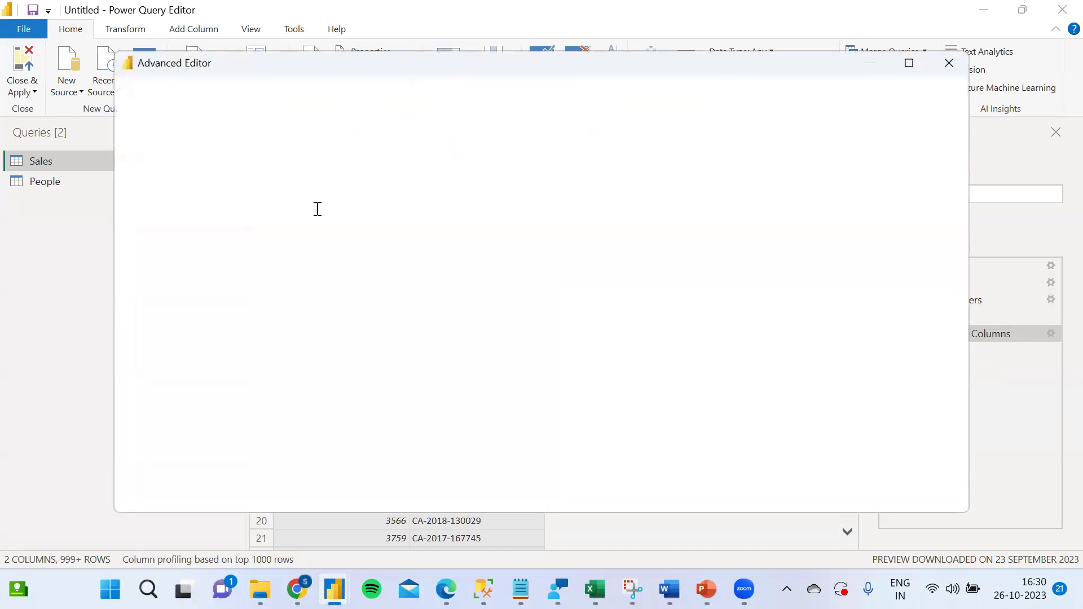
drag(704, 225, 623, 203)
drag(386, 187, 176, 163)
click(401, 253)
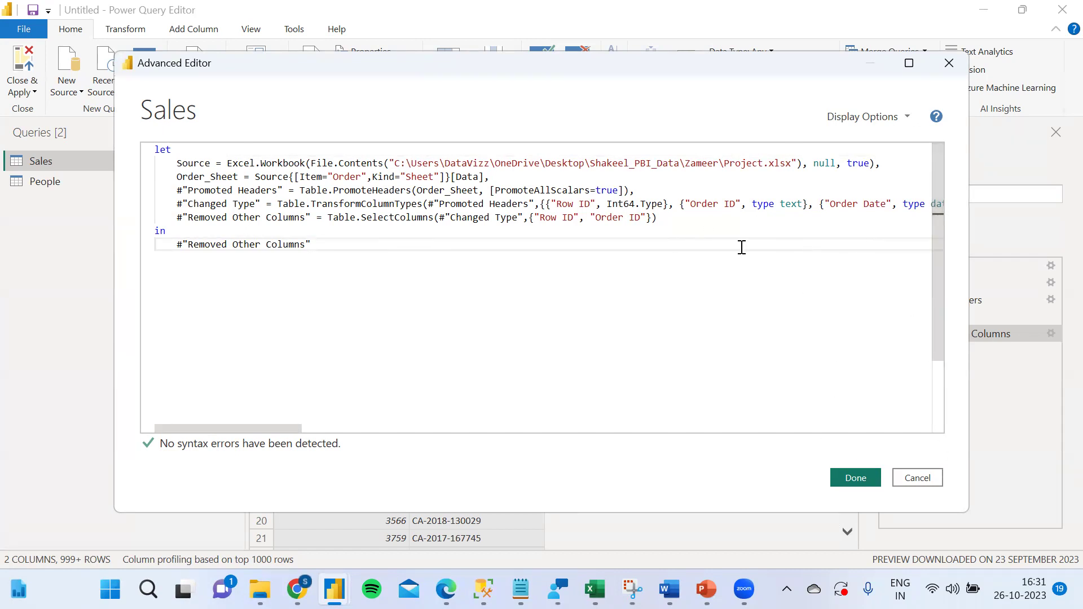
click(950, 60)
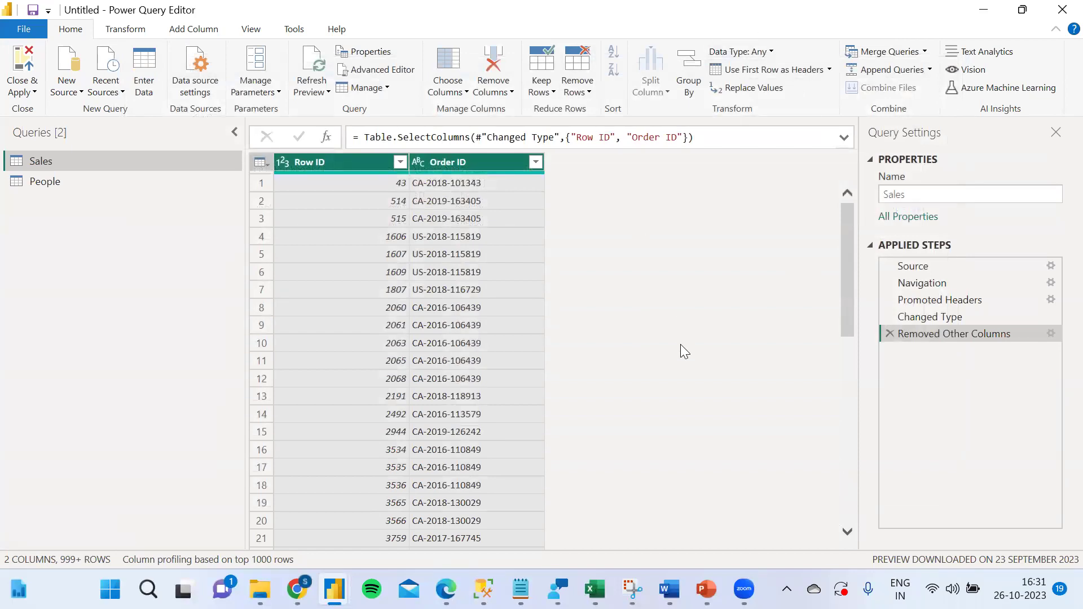
click(889, 333)
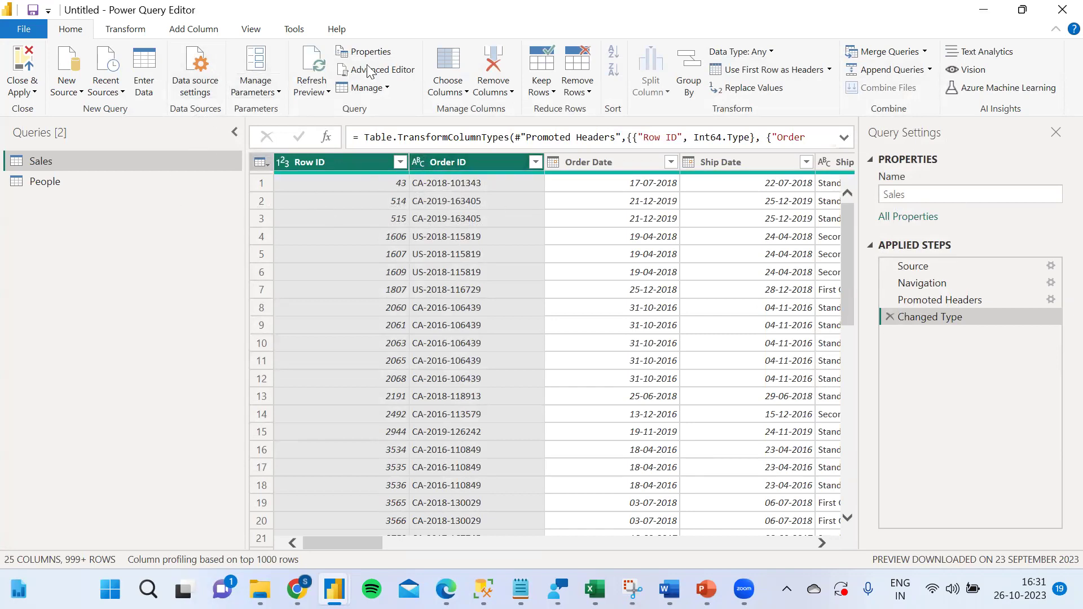
click(151, 83)
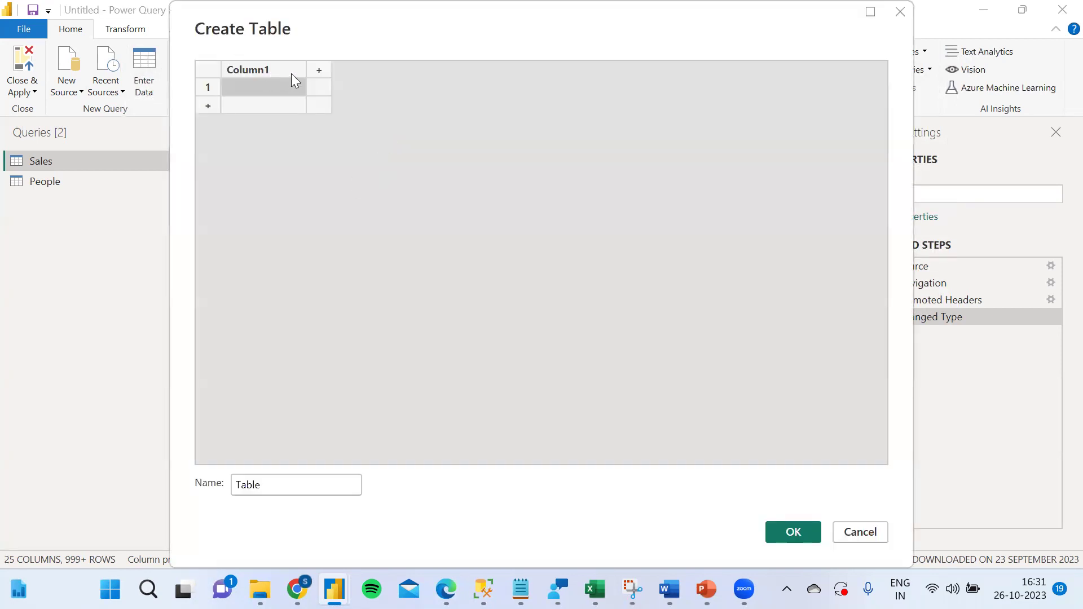
click(314, 68)
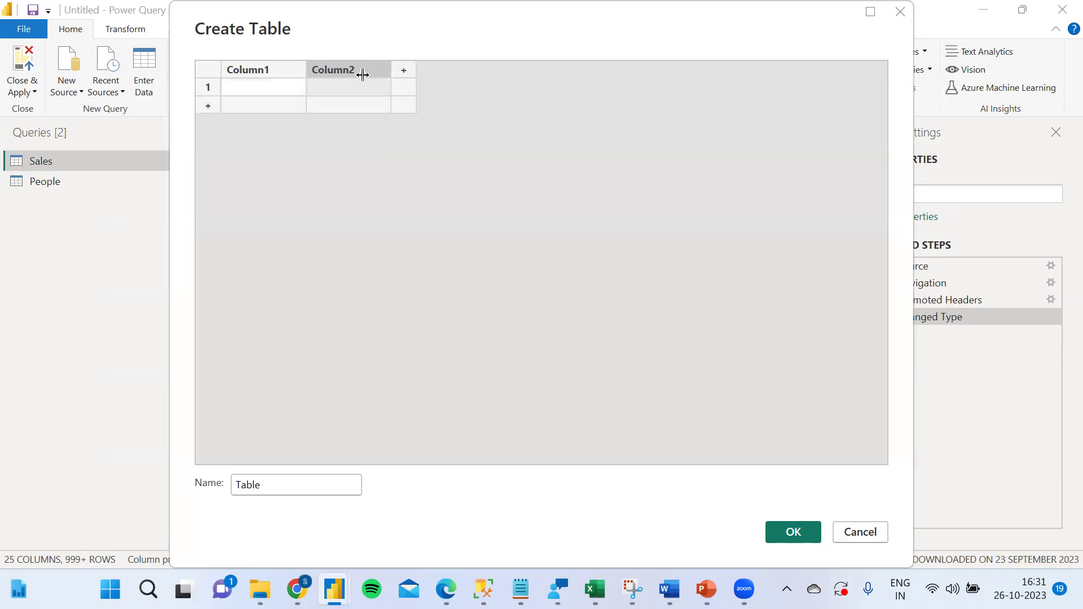
click(209, 109)
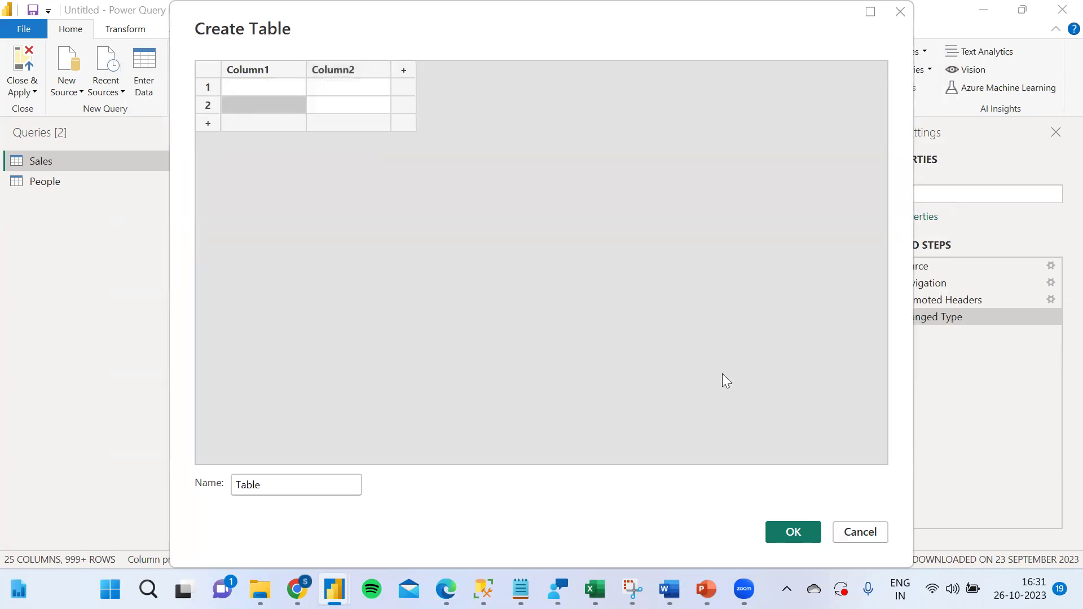
click(863, 531)
key(Escape)
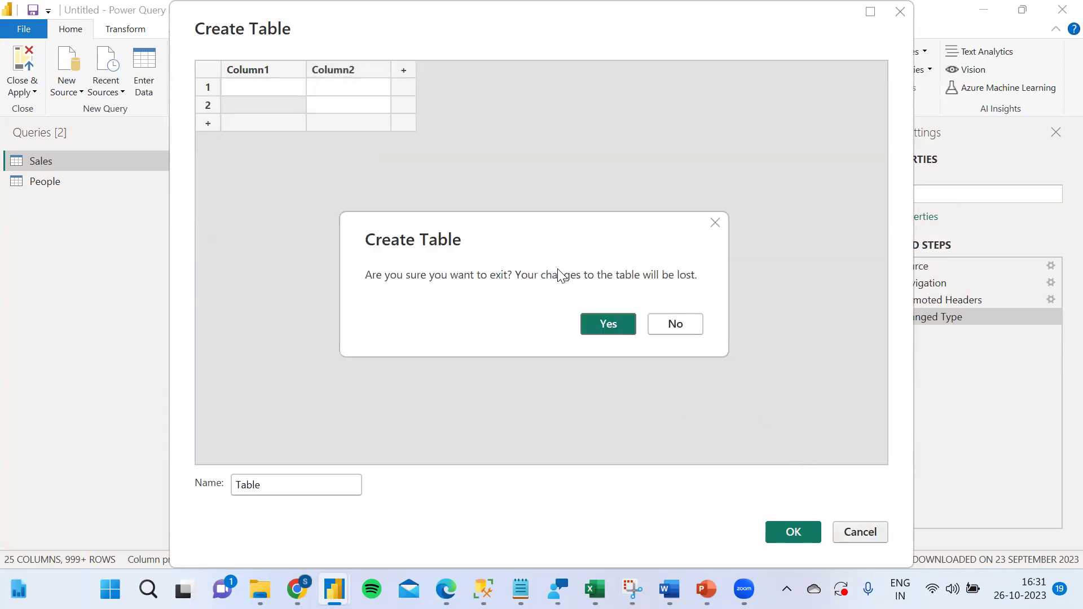
click(620, 328)
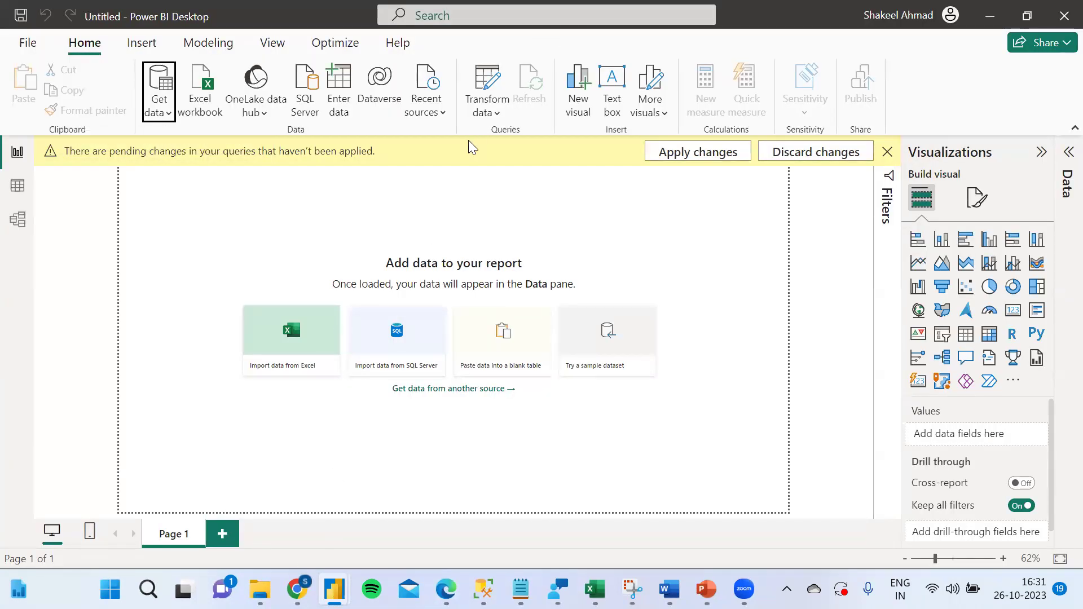
Return from the report window to the Power Query Editor and view the People query
click(488, 115)
click(505, 138)
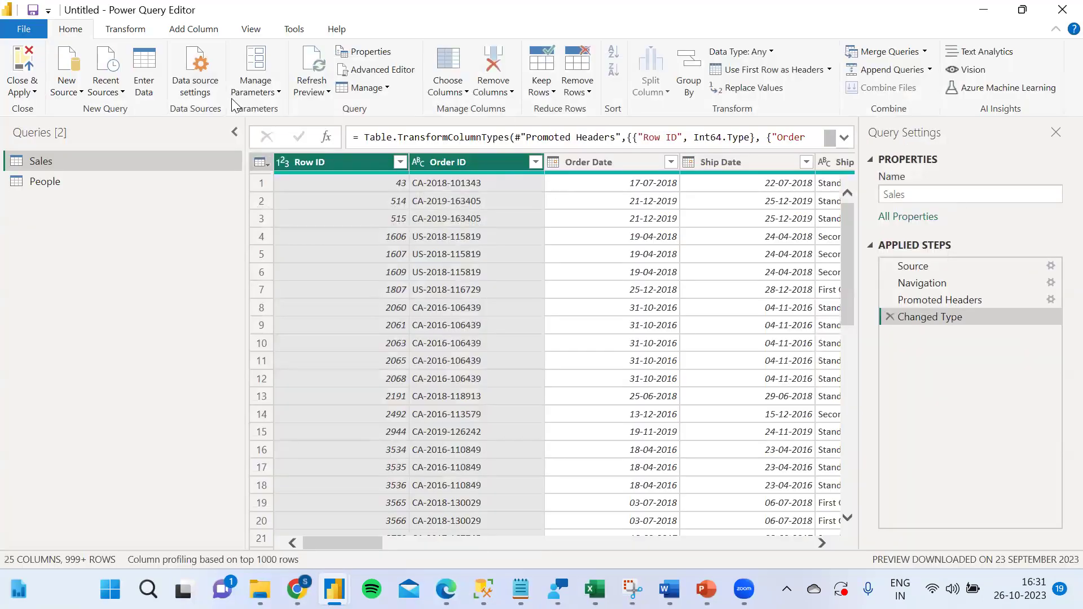
click(99, 179)
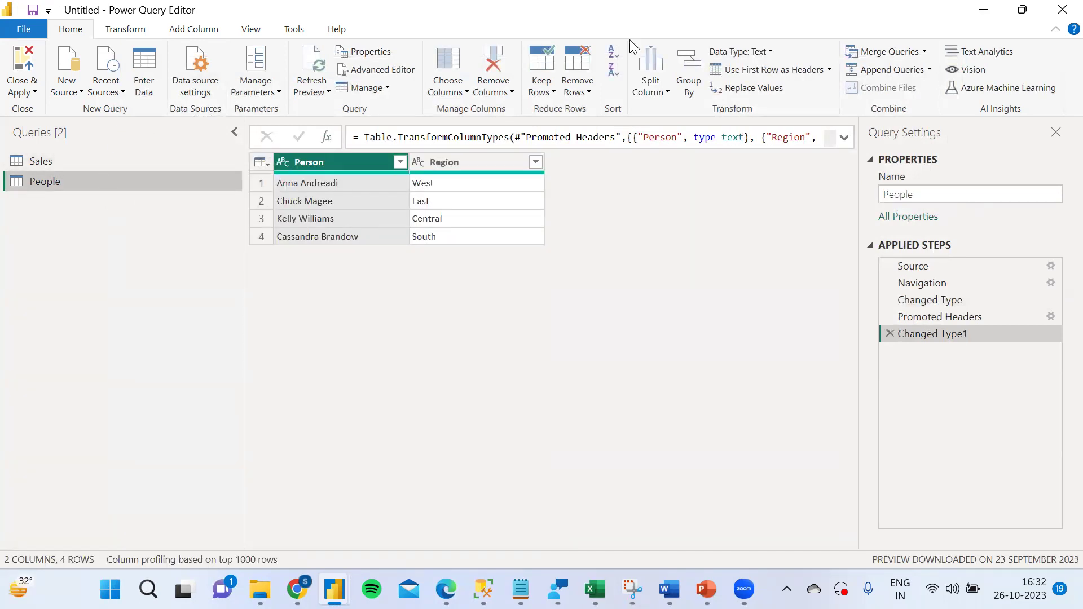
click(987, 14)
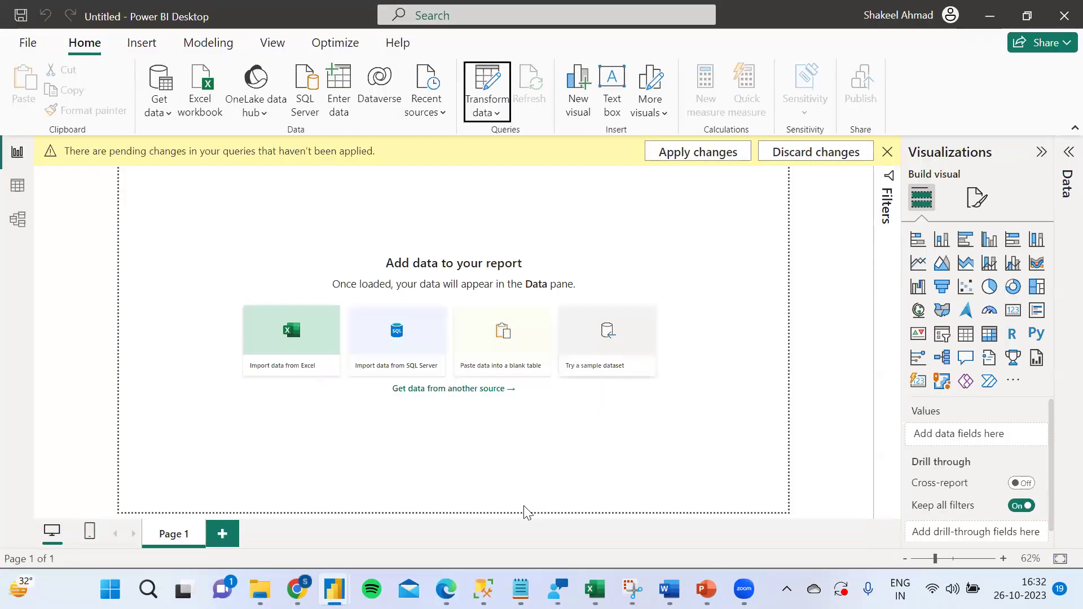
mouse_move(335, 587)
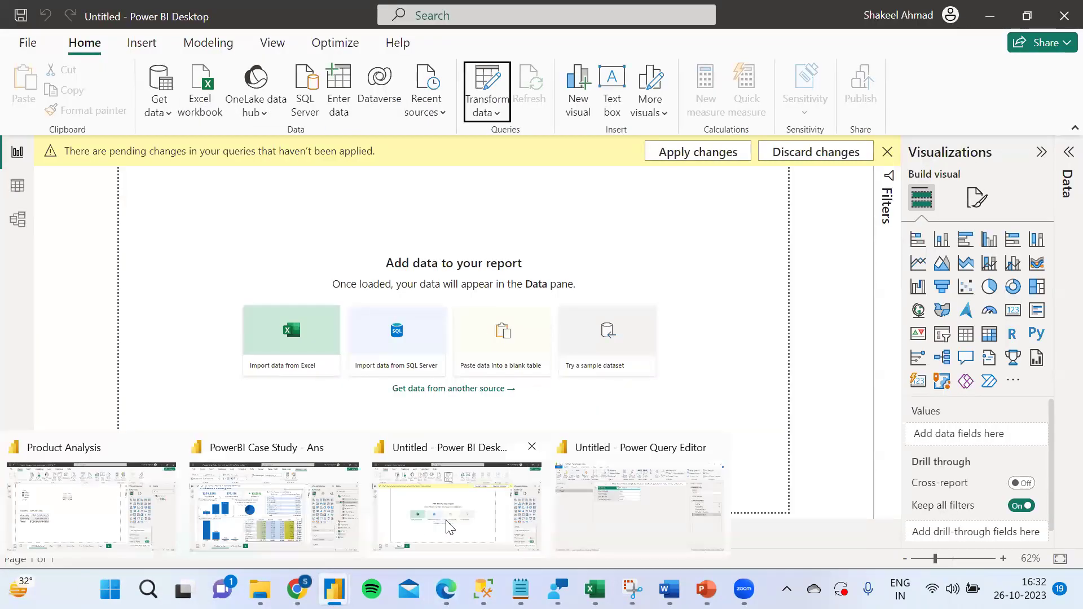
click(630, 519)
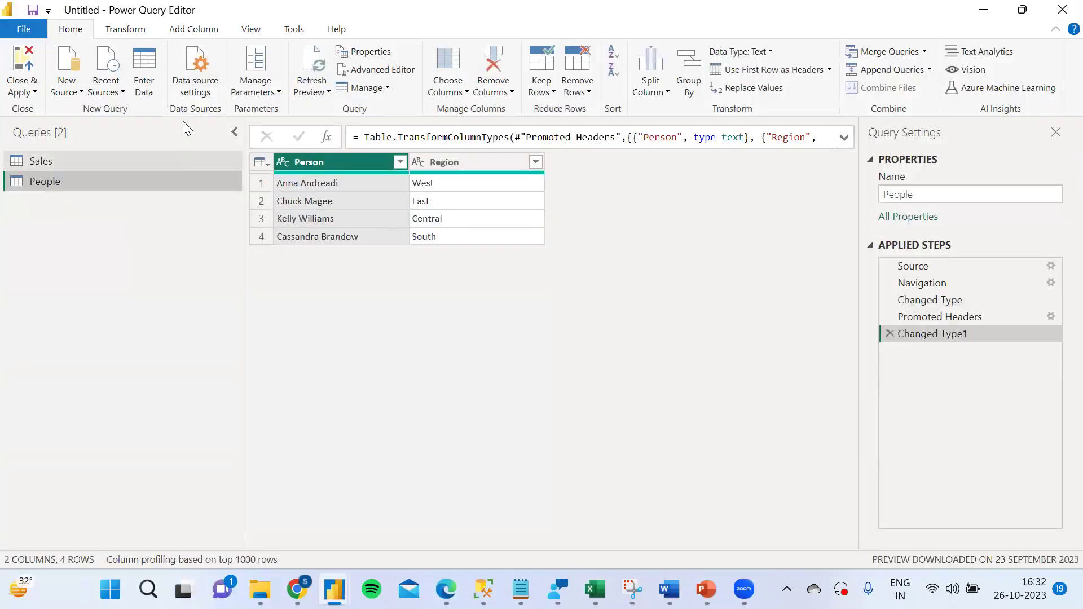
Import the Return sheet from the recently used Project.xlsx workbook as a new query
click(79, 90)
click(114, 93)
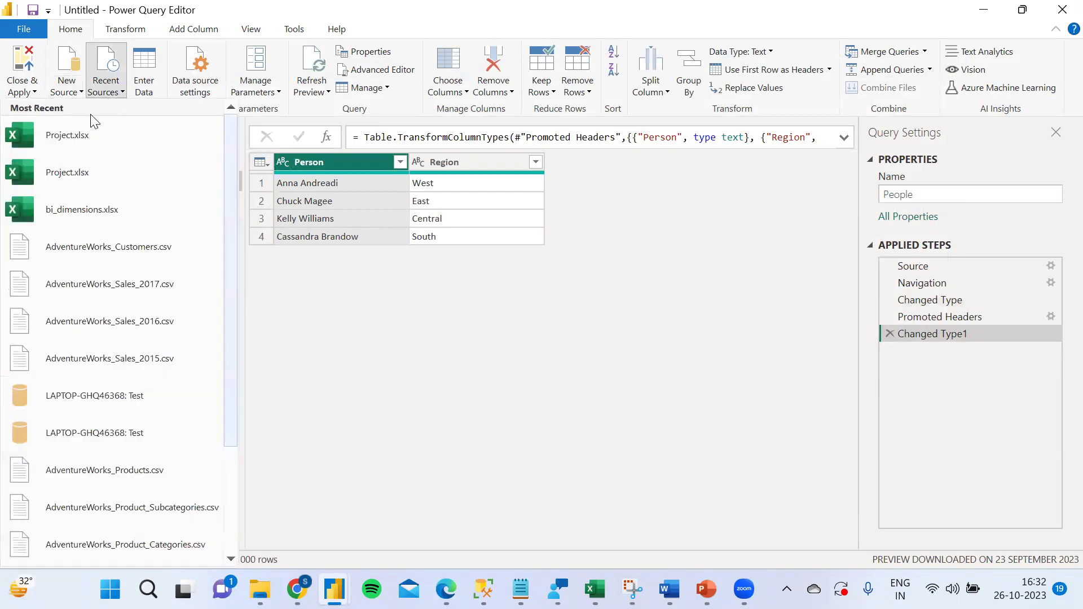
click(81, 133)
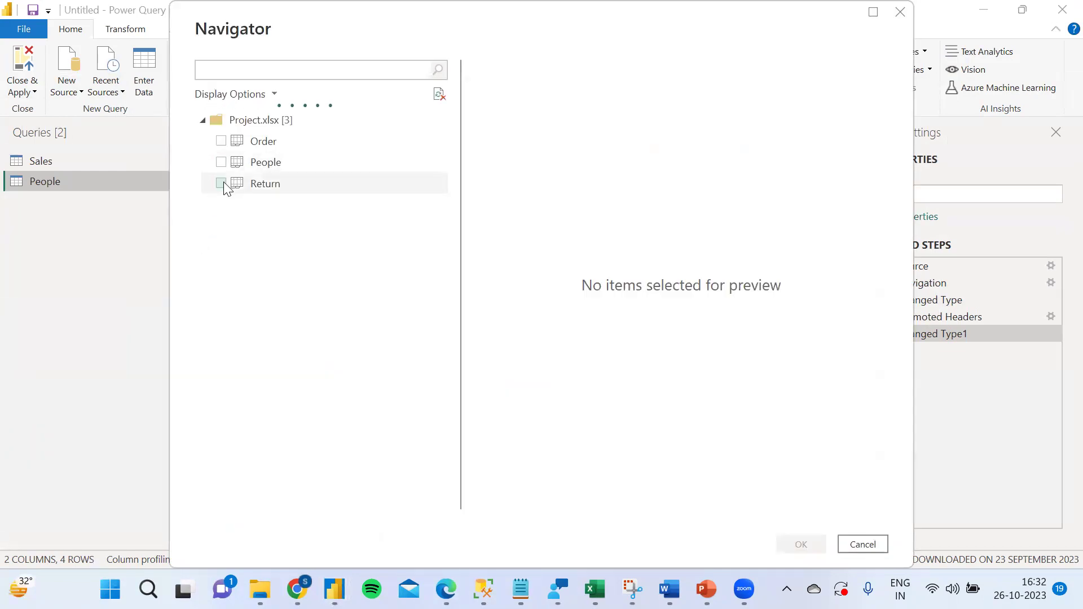
click(221, 183)
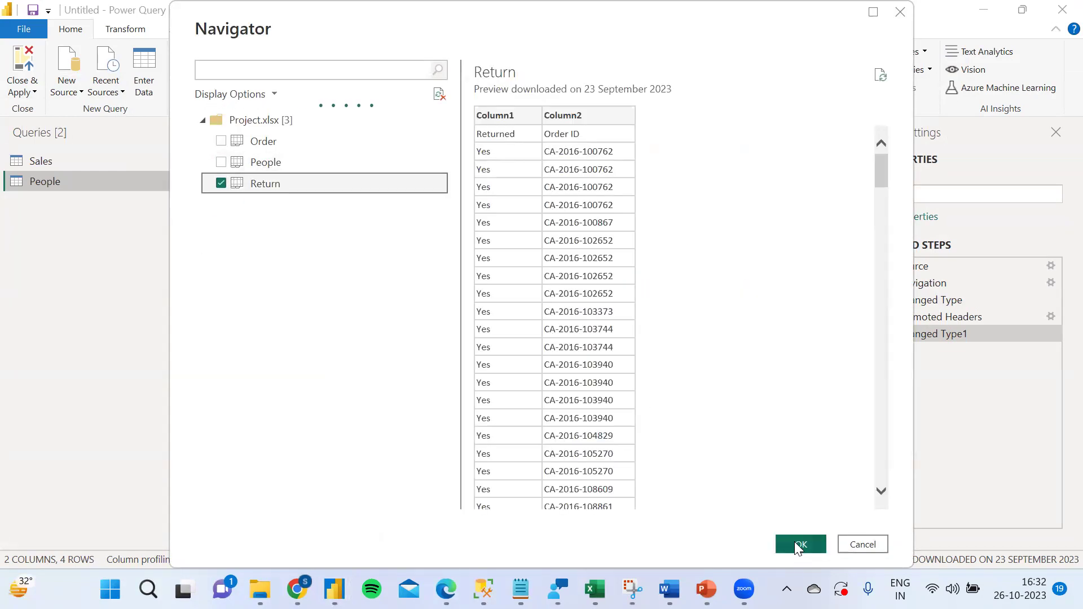
click(795, 543)
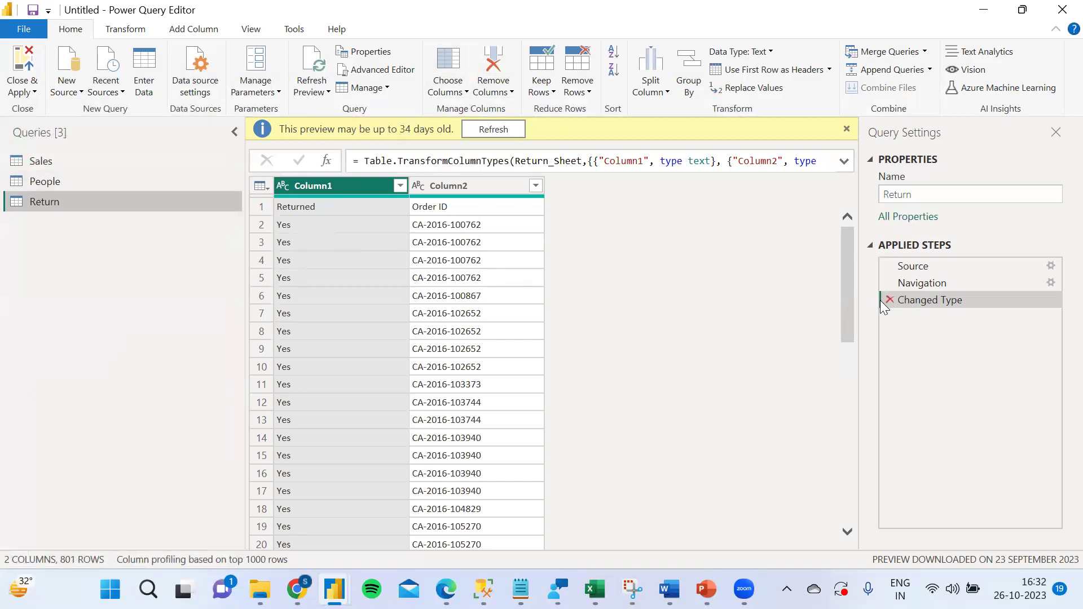
Delete the Changed Type step from the Sales query
click(87, 161)
click(889, 317)
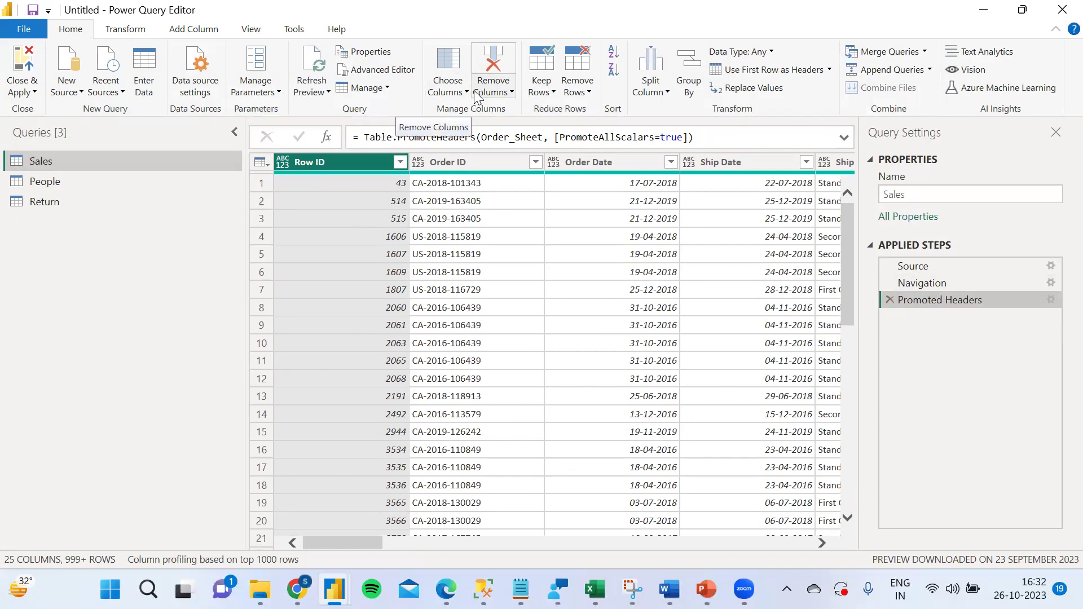
Try keeping only the Row ID, Order ID and Ship Date columns of the Sales query, and delete that applied step
click(502, 93)
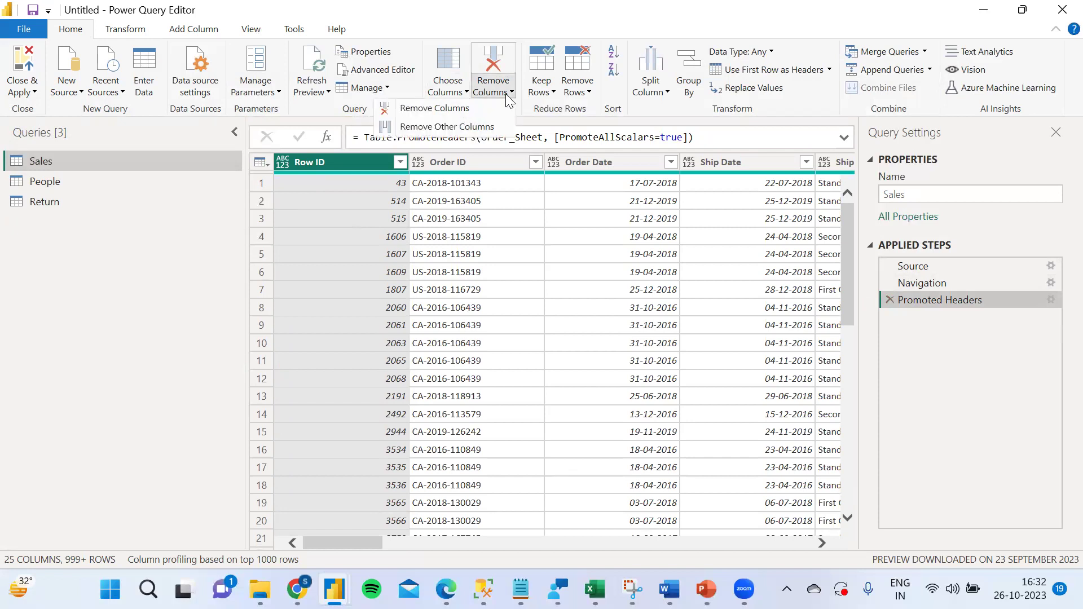
click(454, 93)
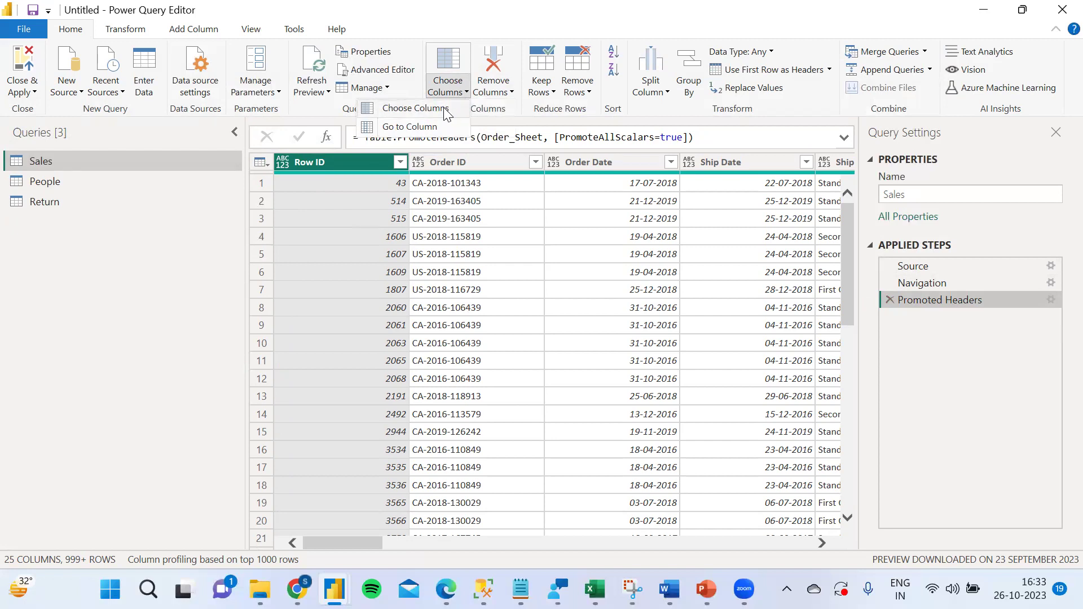
click(445, 108)
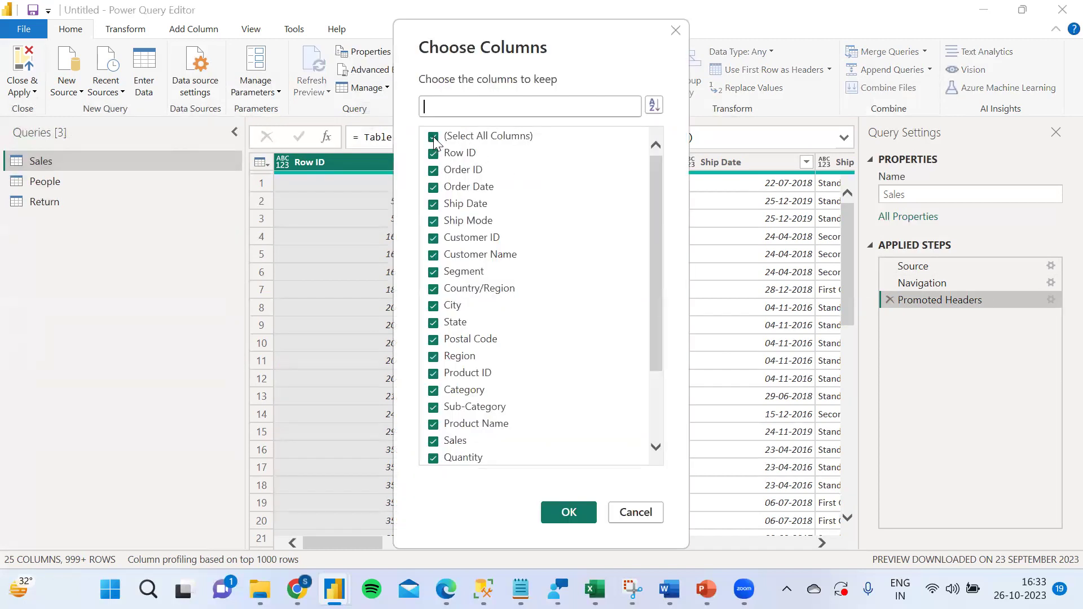
click(433, 137)
click(434, 154)
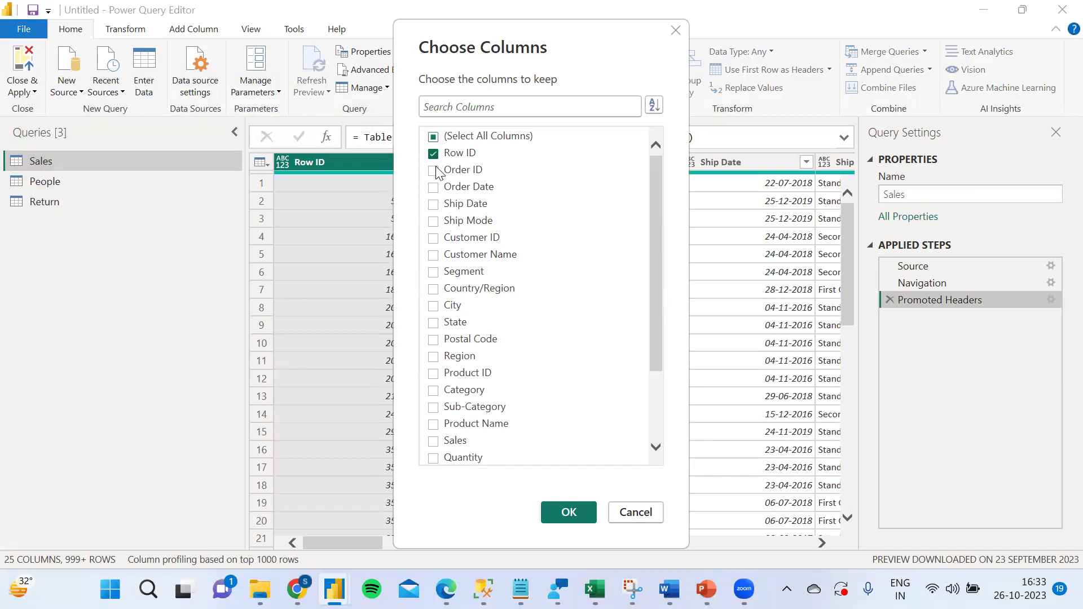
click(433, 171)
click(433, 204)
click(577, 508)
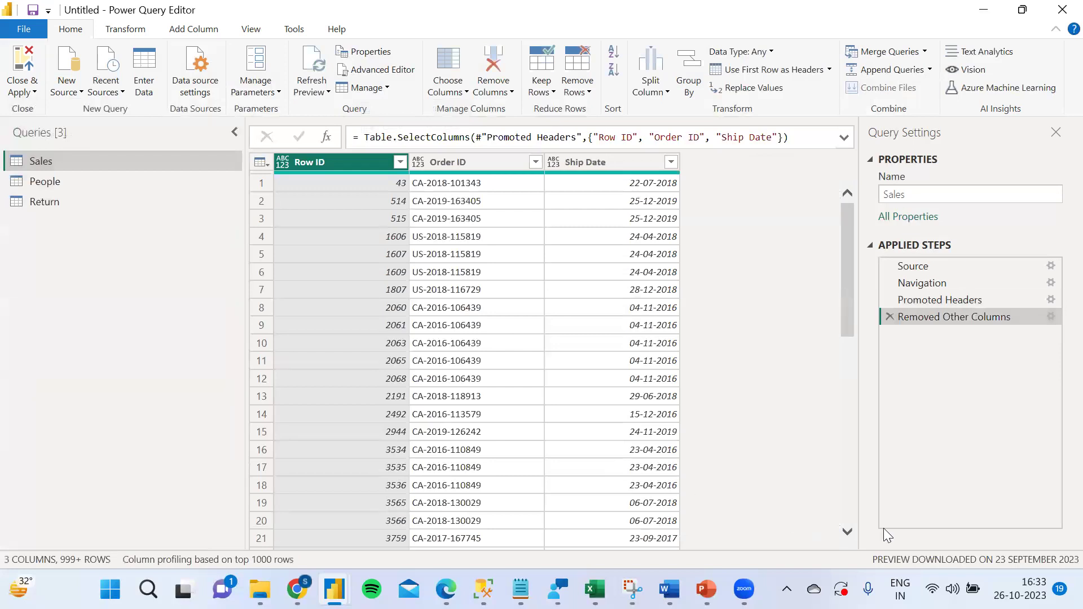
click(889, 317)
click(546, 93)
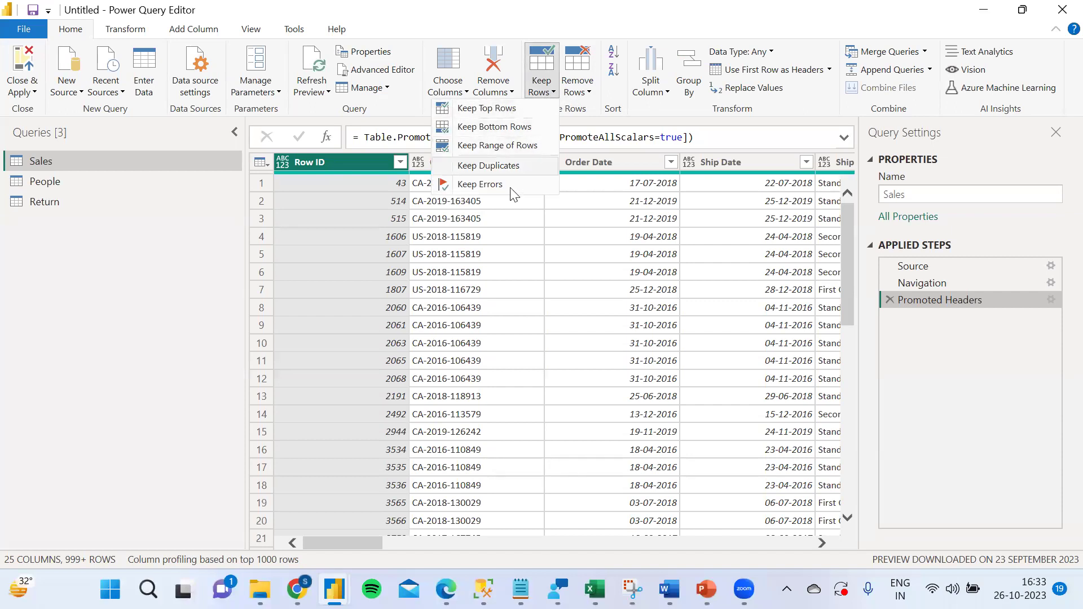
click(589, 95)
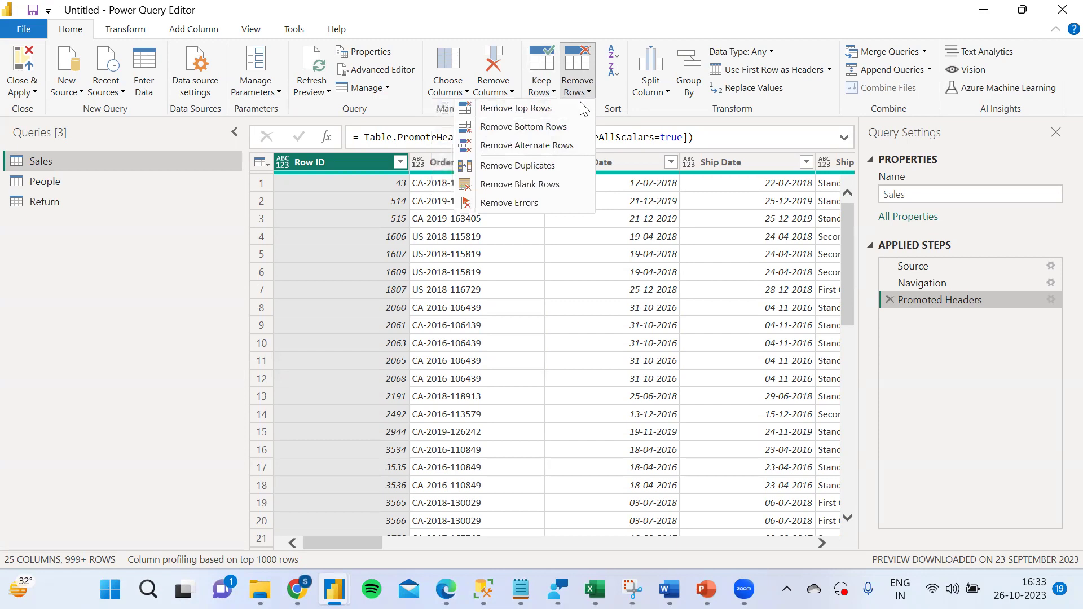
click(649, 116)
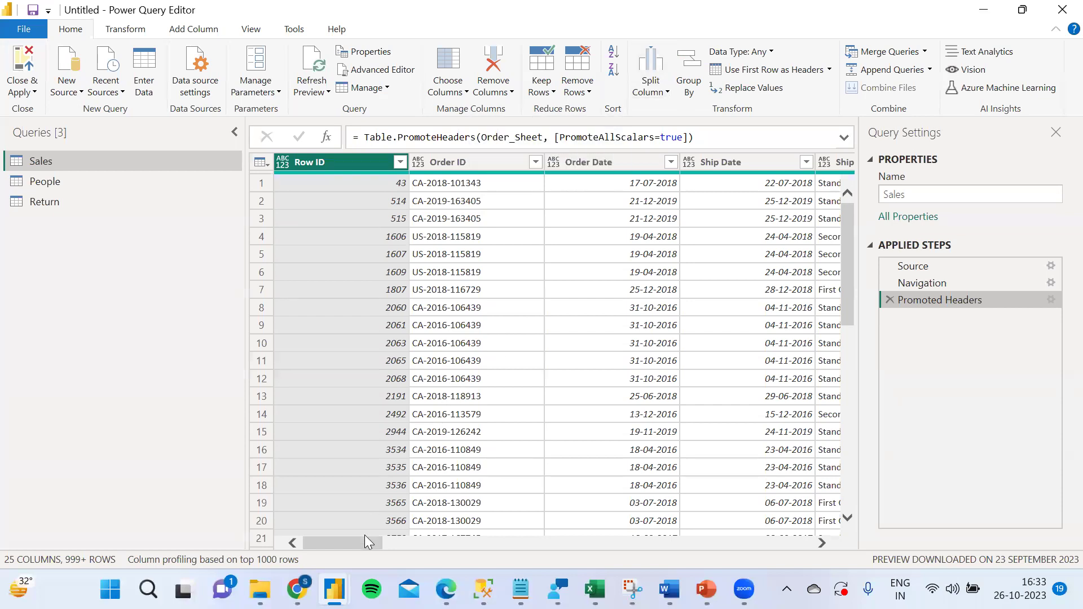
Split the Sales query's Order ID column at each occurrence of the "-" delimiter and delete the Changed Type step that follows
click(443, 161)
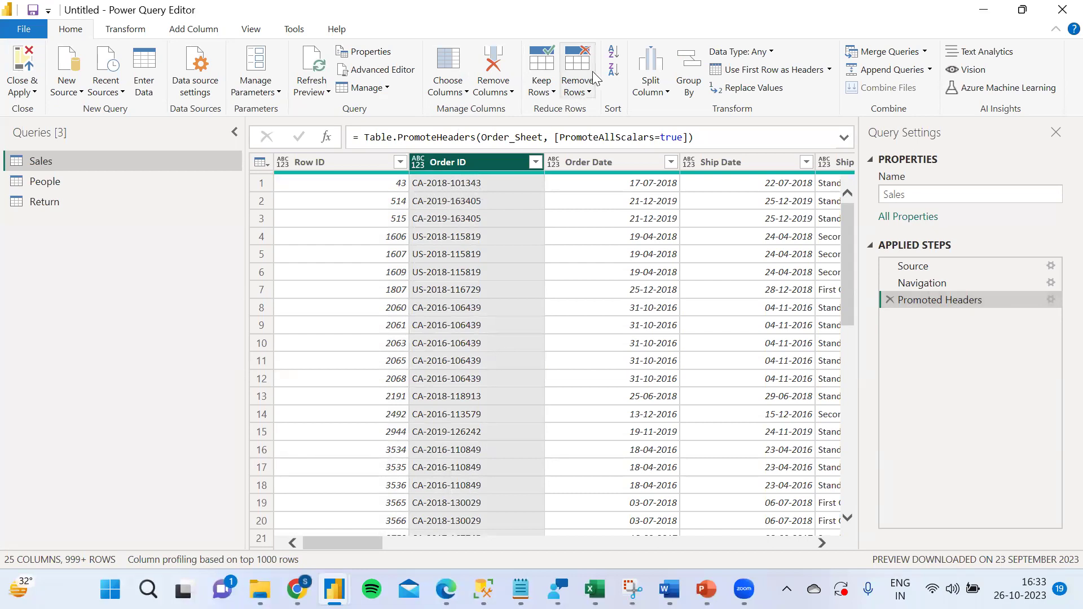
click(653, 94)
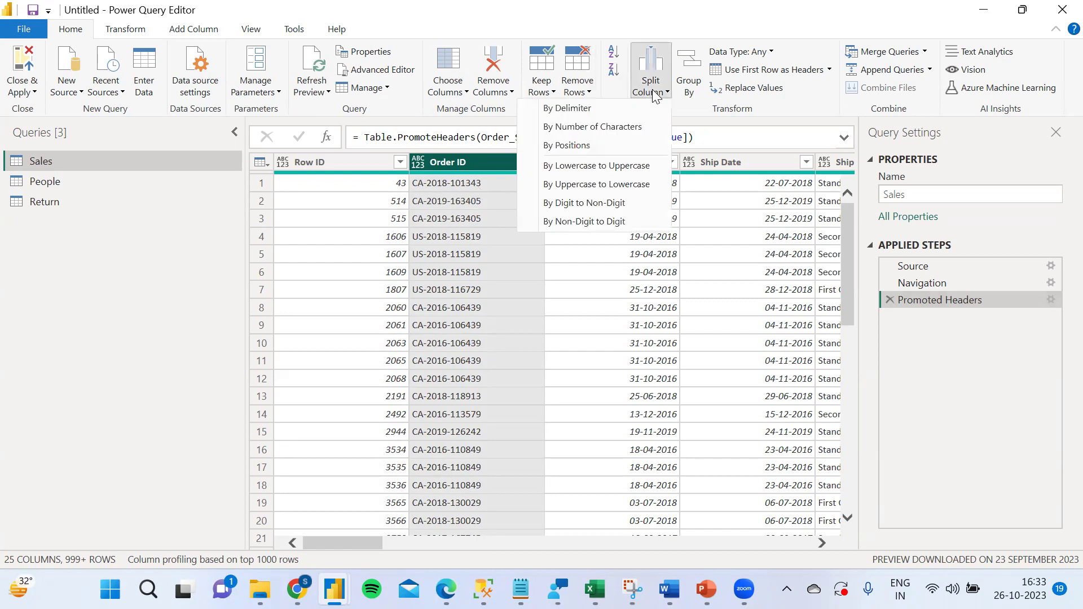
click(614, 112)
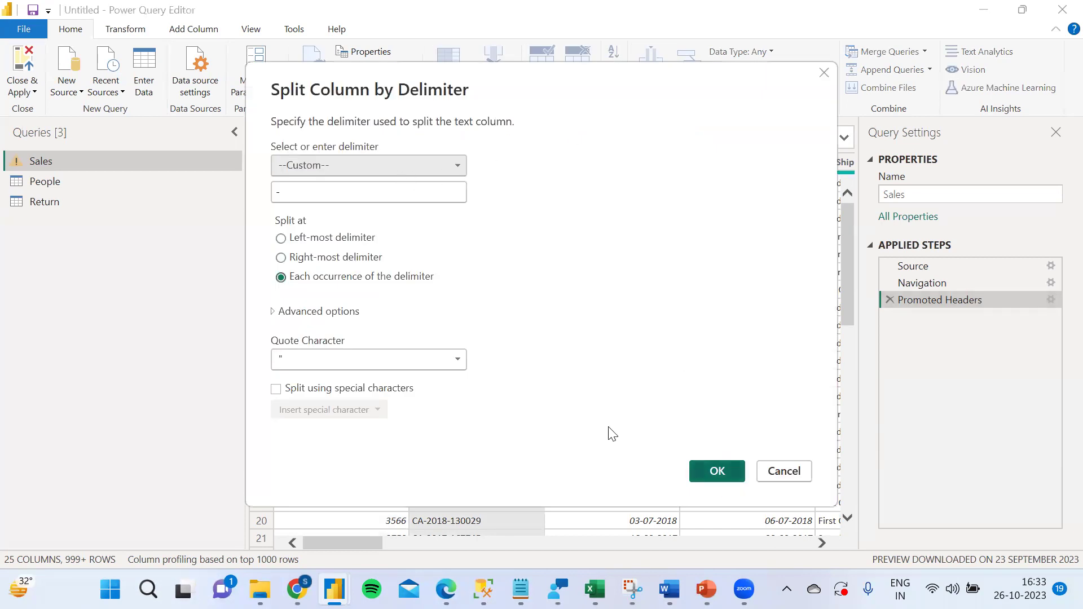
click(713, 470)
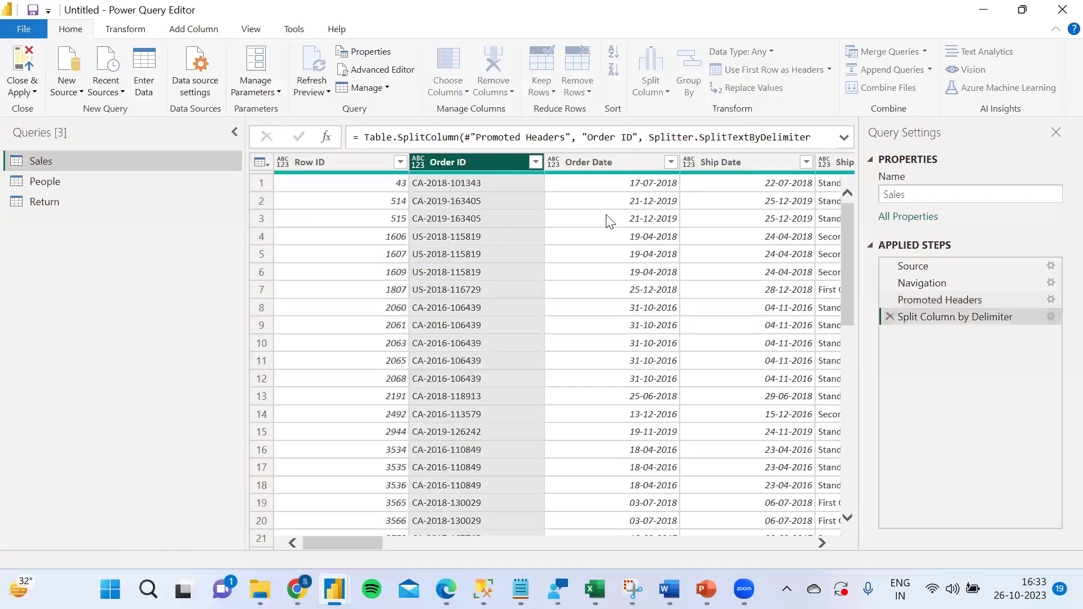
click(666, 93)
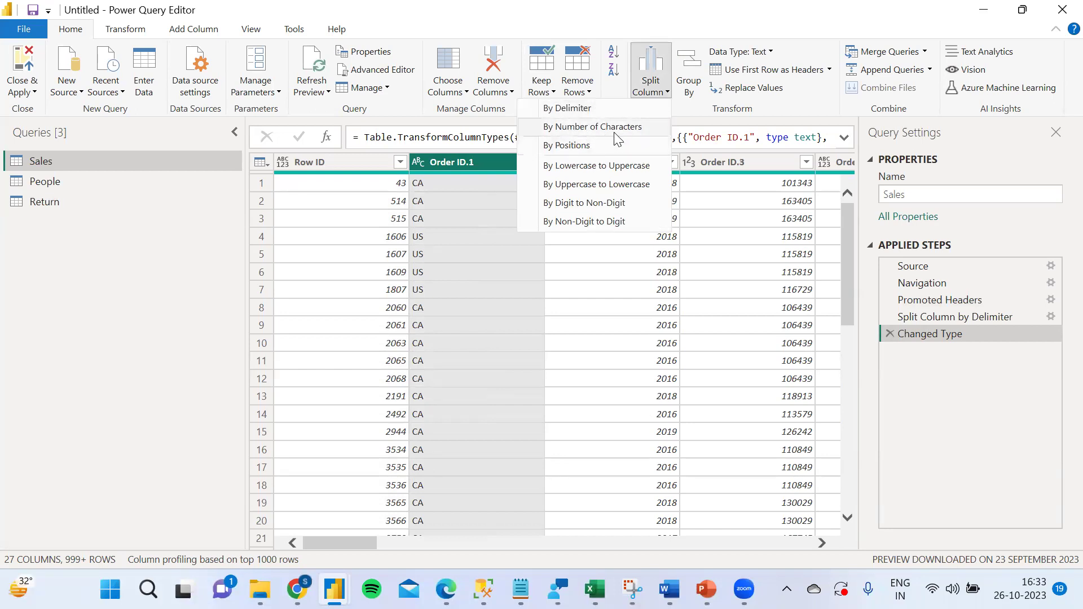
click(181, 308)
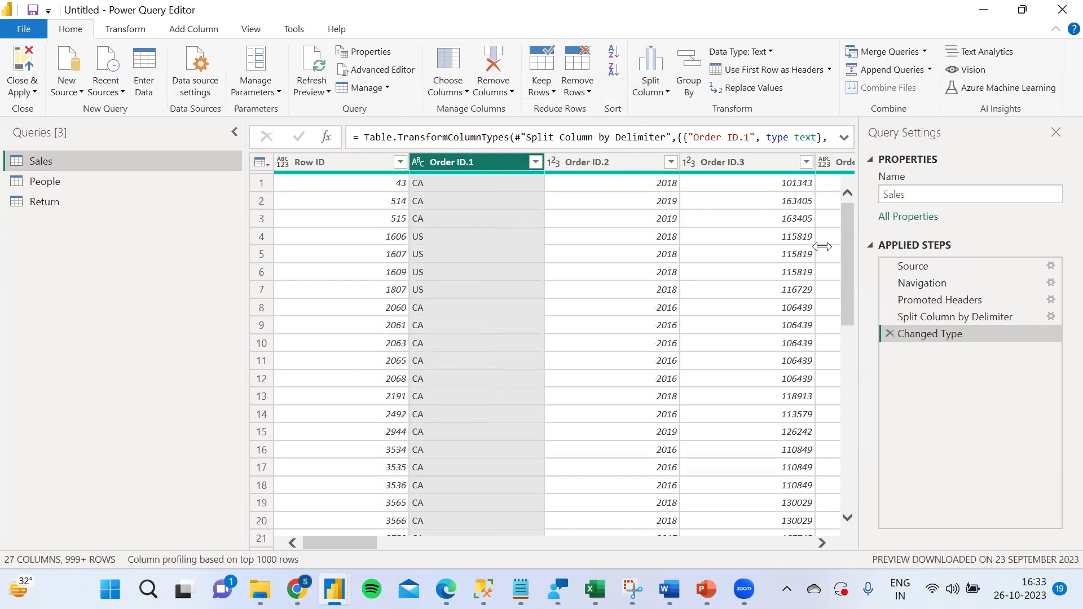
click(889, 332)
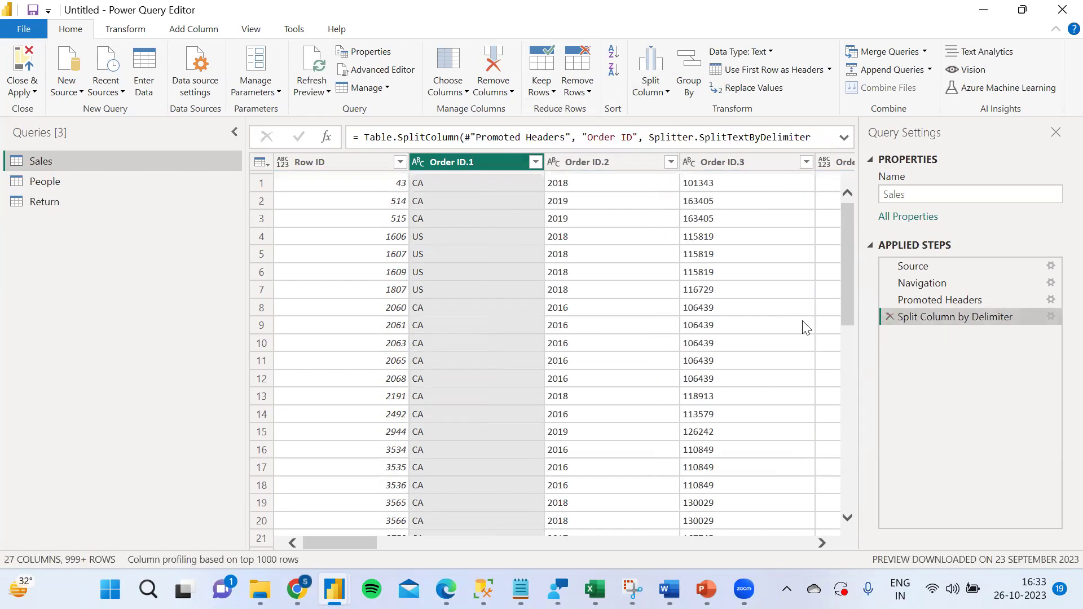
Delete the Split Column by Delimiter step from the Sales query and change the Order Date column's data type to Date
click(889, 316)
click(603, 163)
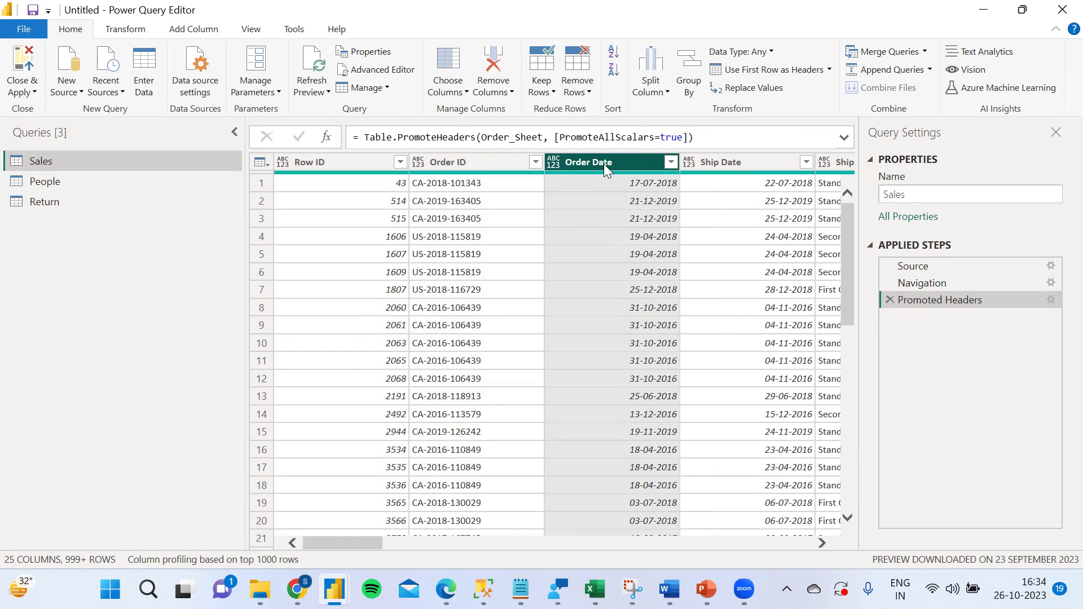
click(552, 162)
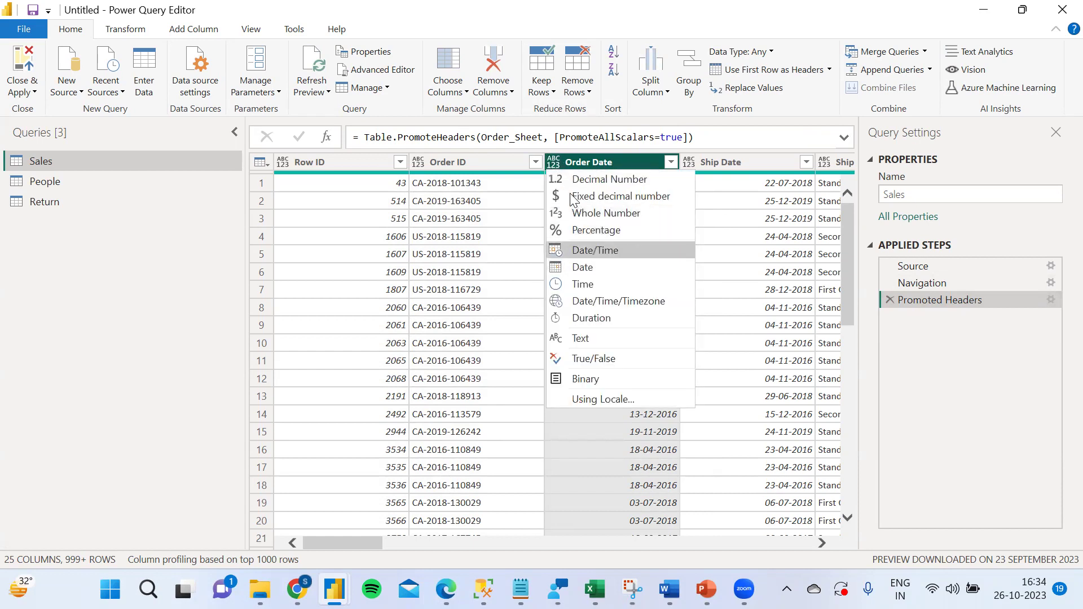
click(587, 268)
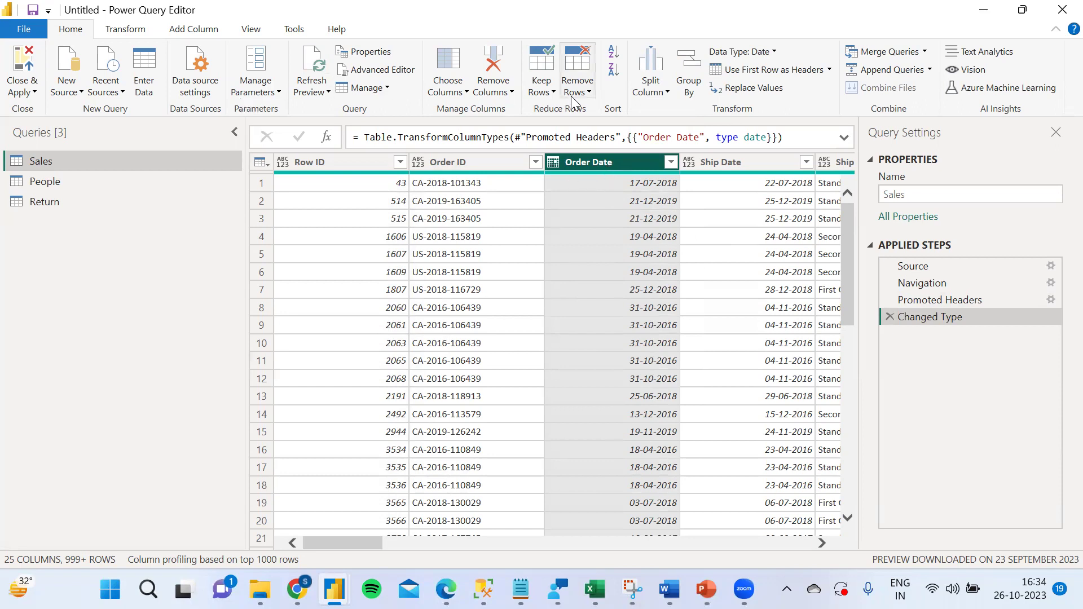
Add a column to the Sales query that extracts the year from Order Date
click(199, 29)
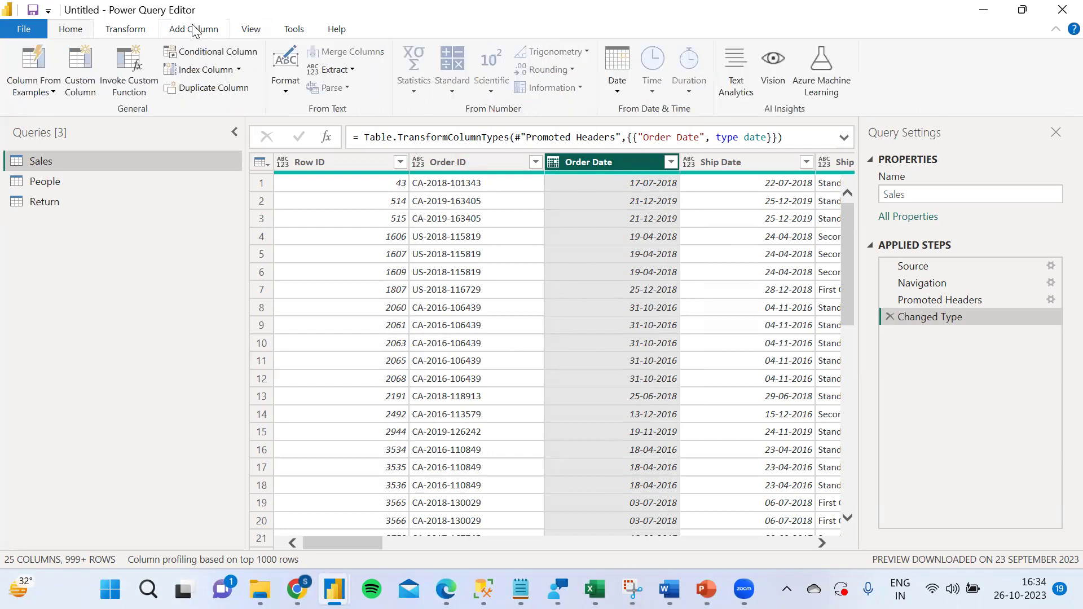
click(618, 89)
mouse_move(539, 167)
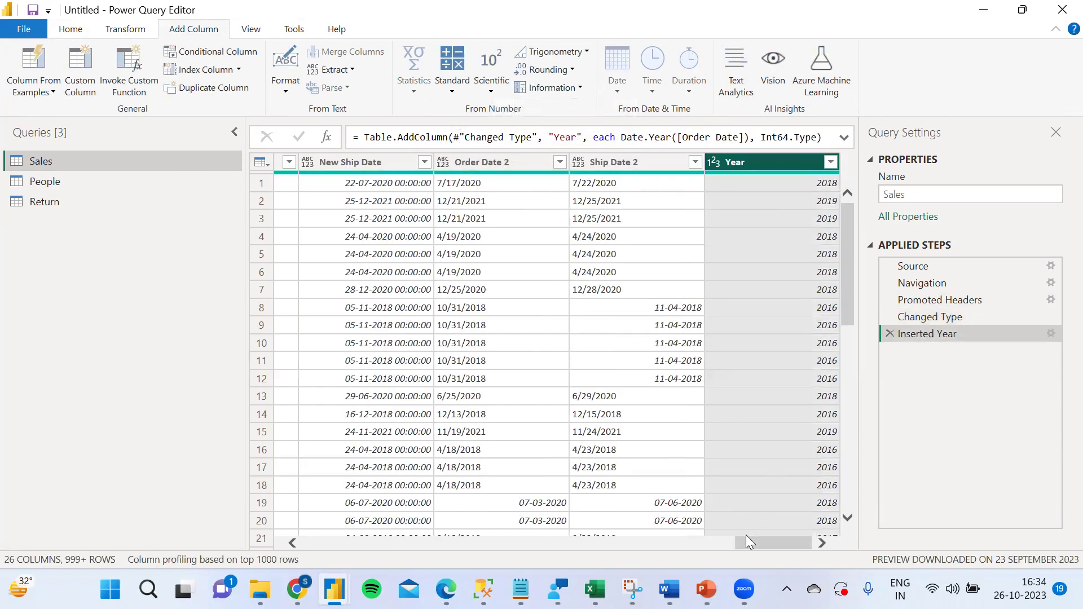
Add a column to the Sales query that gives the name of the month from Order Date
drag(739, 542, 298, 503)
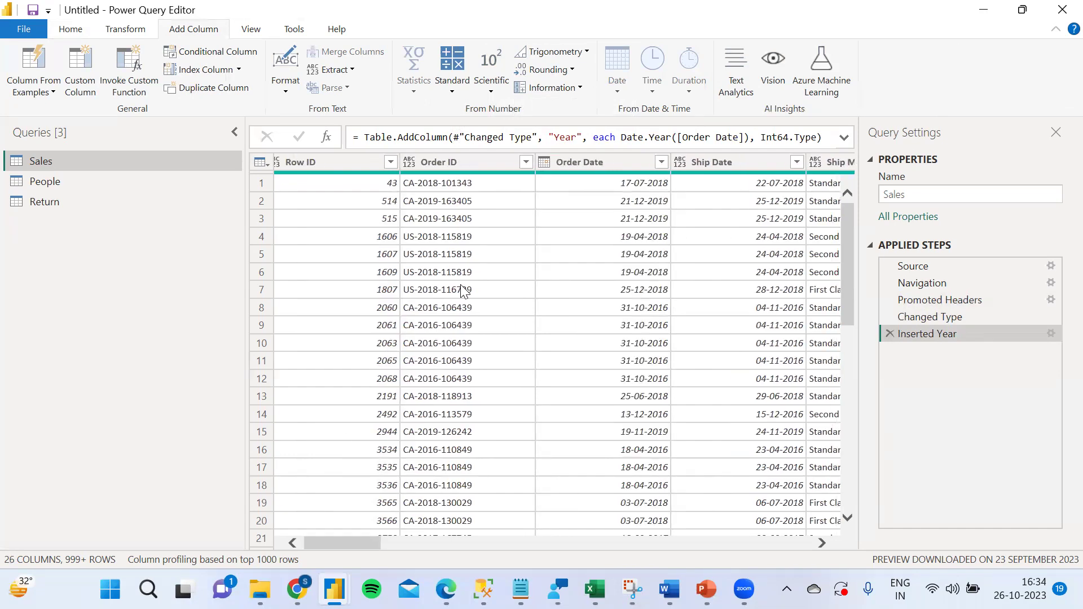
click(629, 161)
click(620, 90)
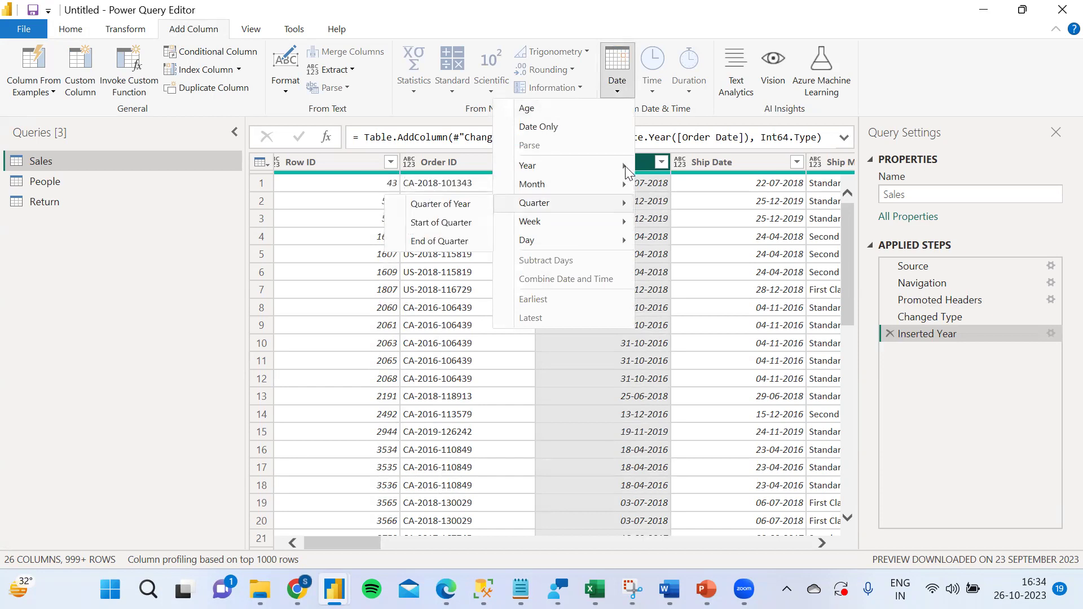
mouse_move(544, 186)
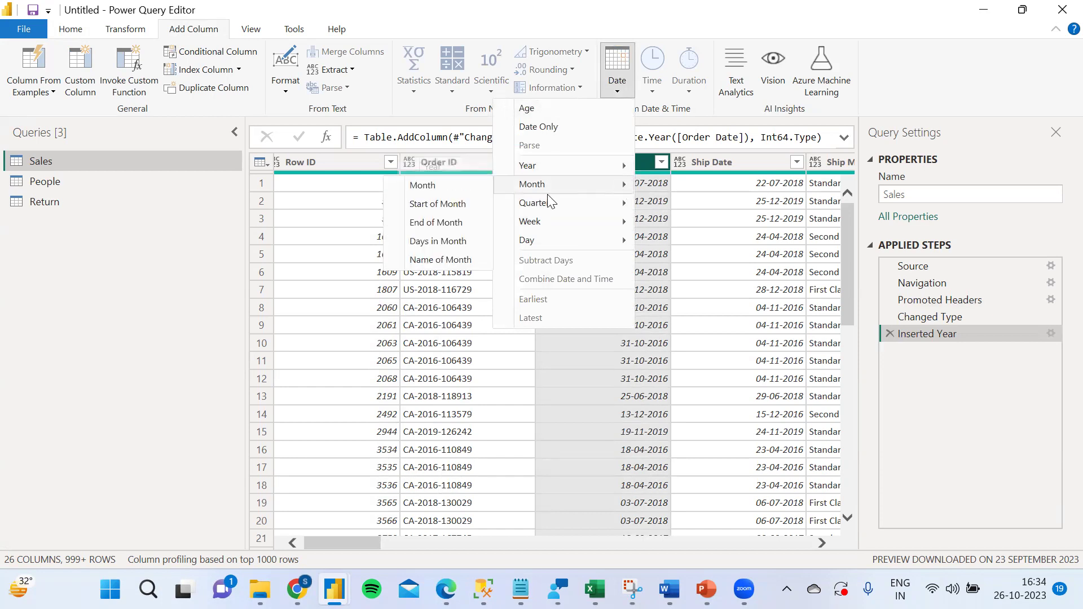
click(449, 259)
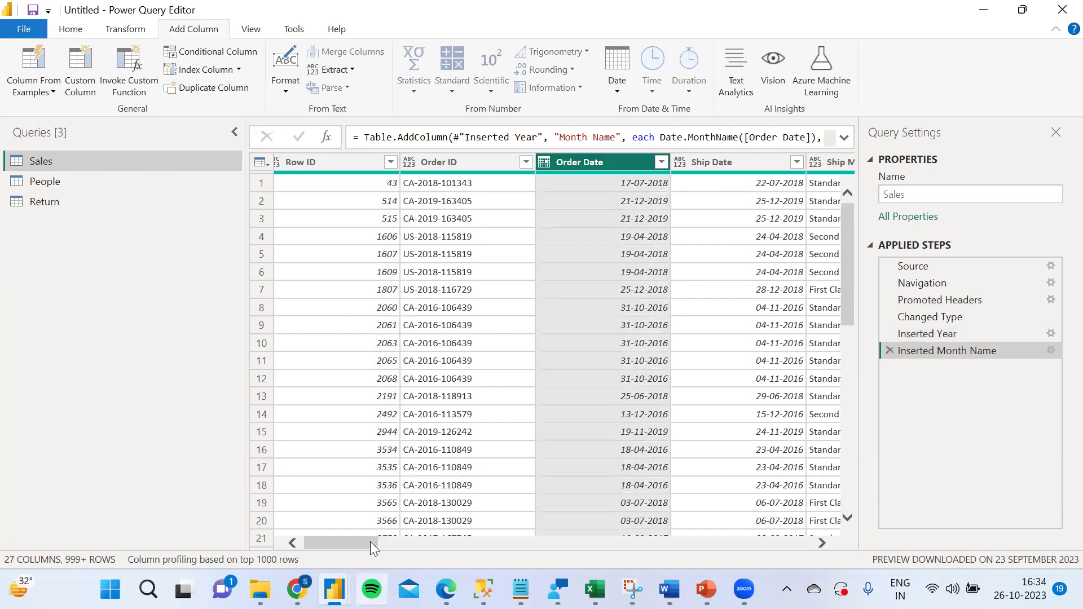
drag(372, 546, 864, 504)
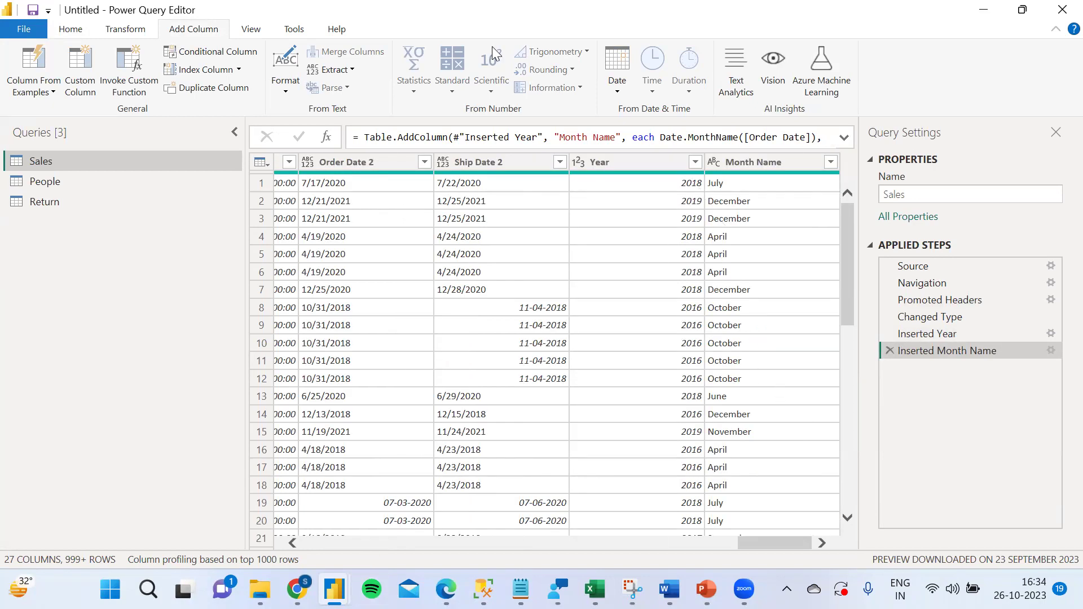
Set up a basic Group By on the Sales query by Segment, naming the new column "Total sales"
click(82, 29)
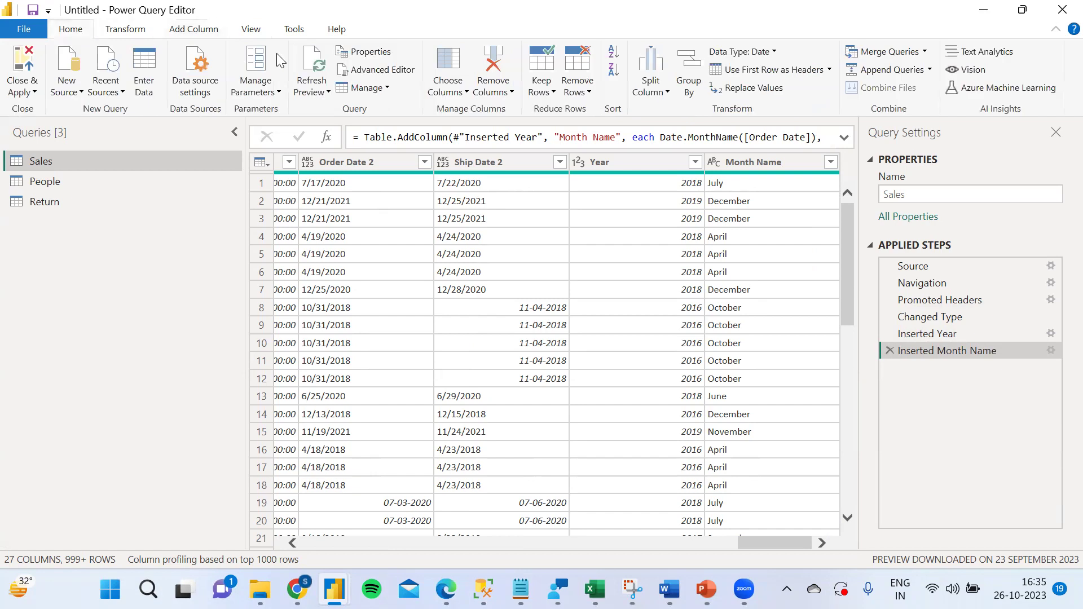
click(692, 94)
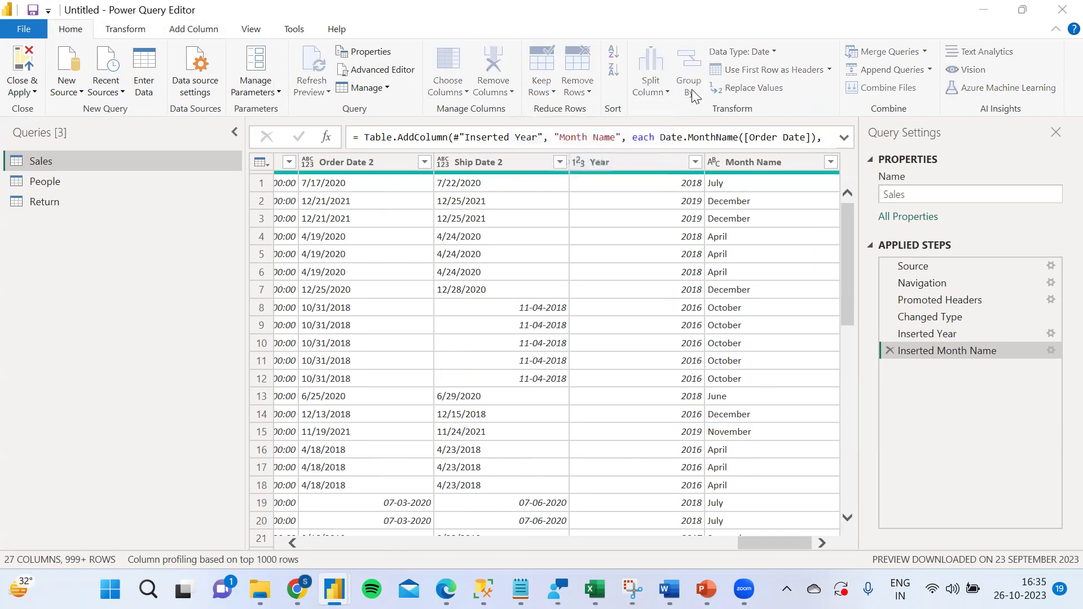
click(401, 278)
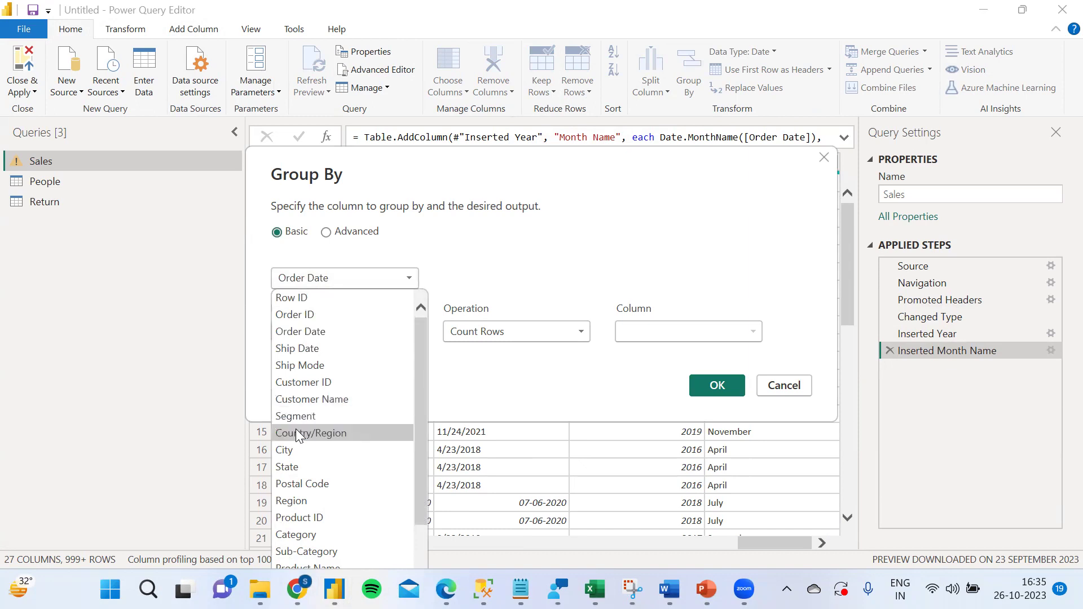
click(305, 417)
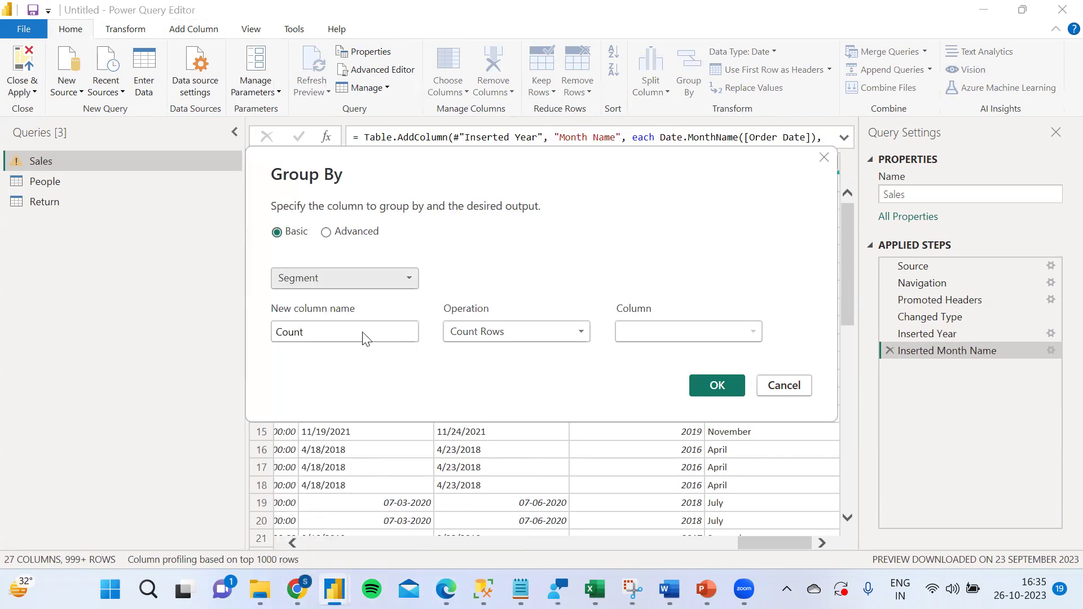
double_click(363, 331)
key(BackSpace)
text(c)
key(BackSpace)
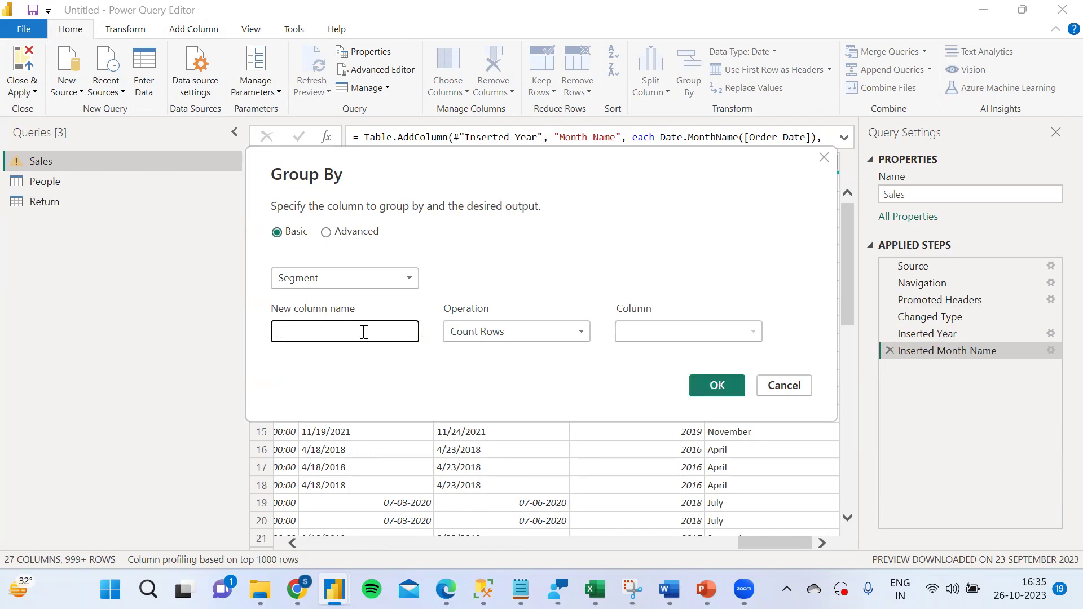
key(BackSpace)
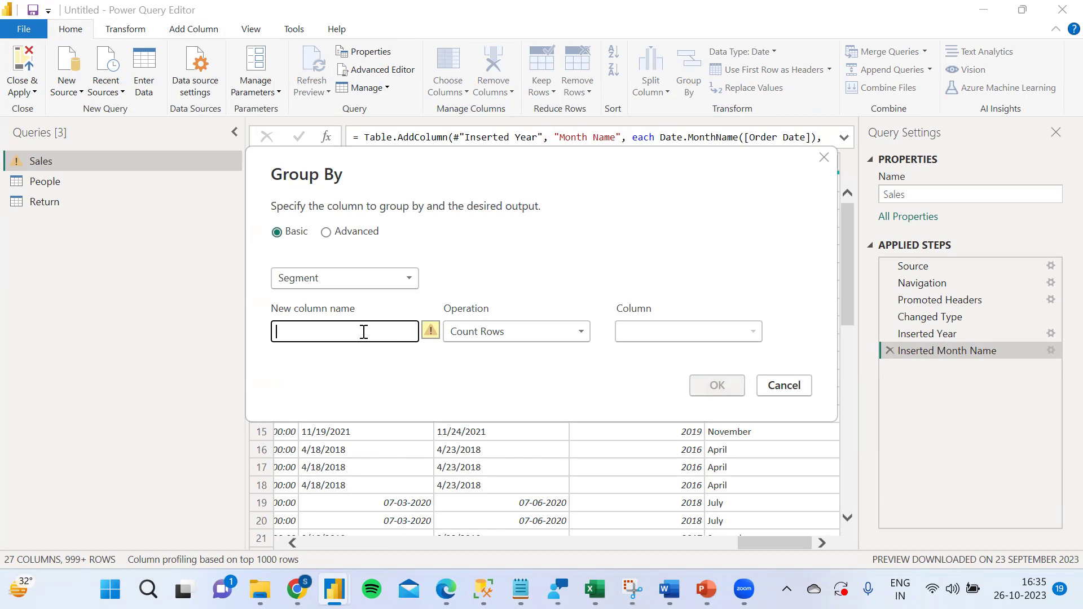
text(T)
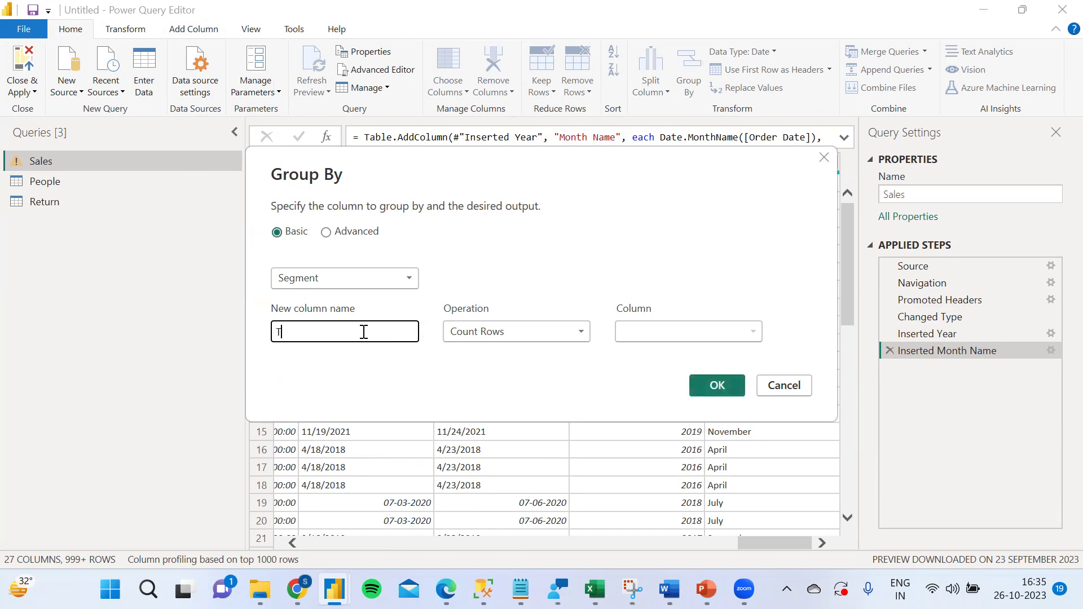
text(otal sales)
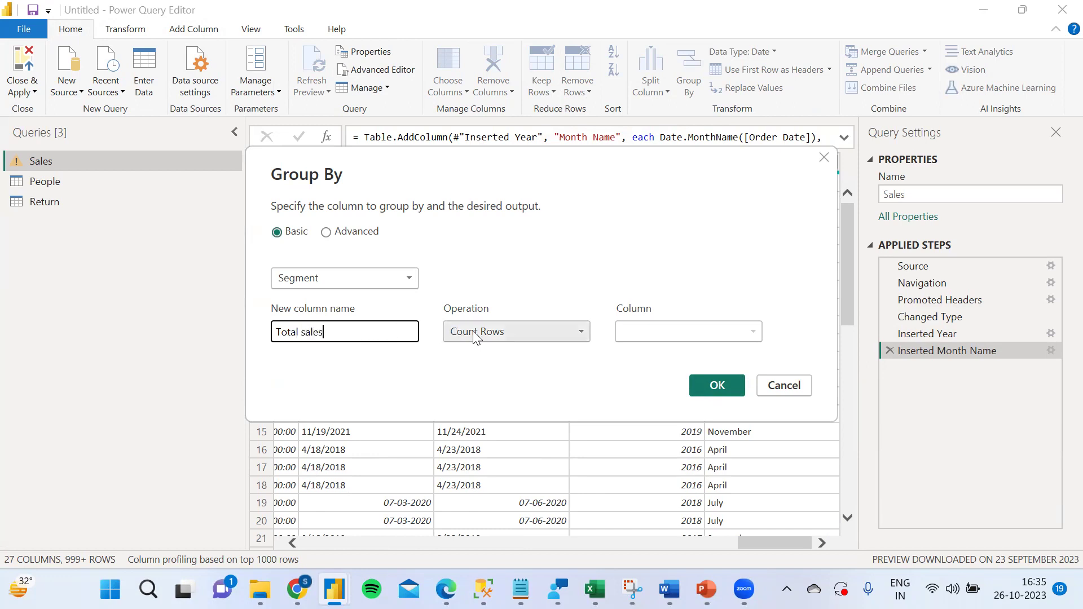
Try aggregating the Segment grouping with the Sum of the Sales column, and delete the resulting Grouped Rows step
click(475, 335)
click(470, 347)
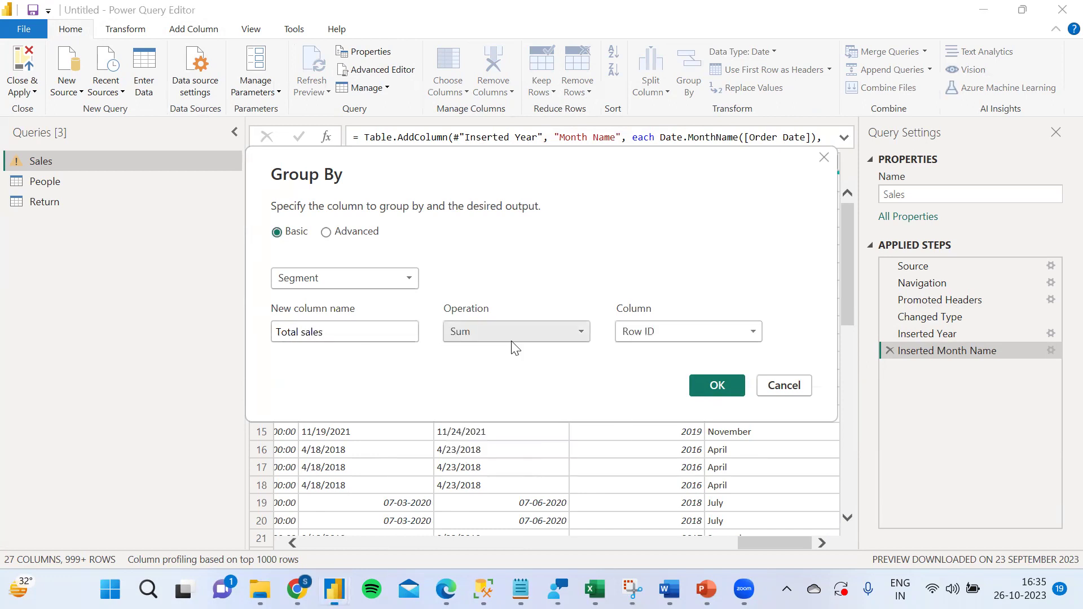
click(634, 332)
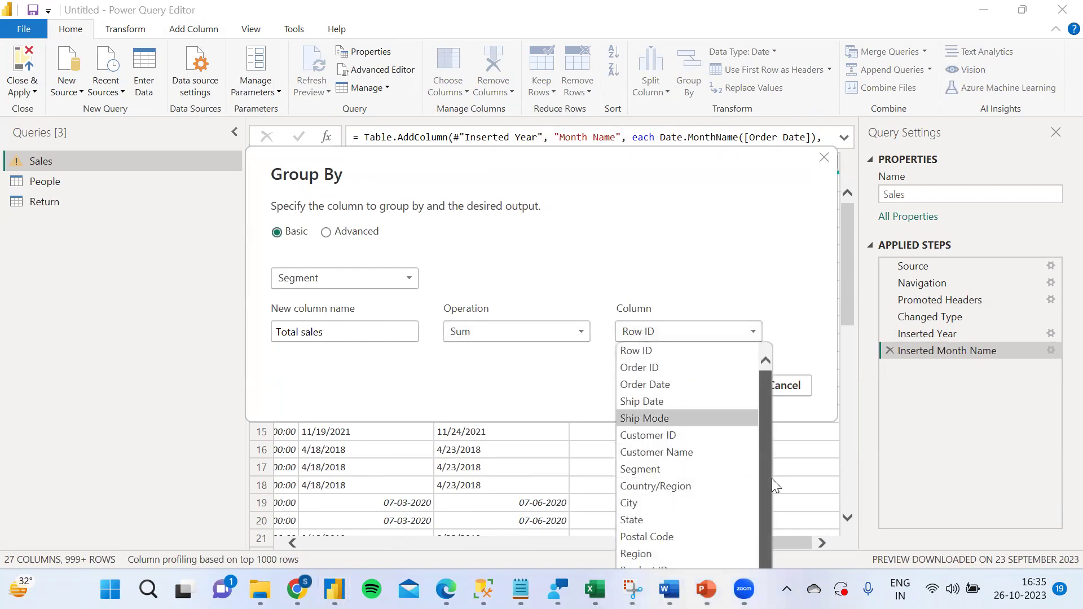
scroll(772, 478, down, 3)
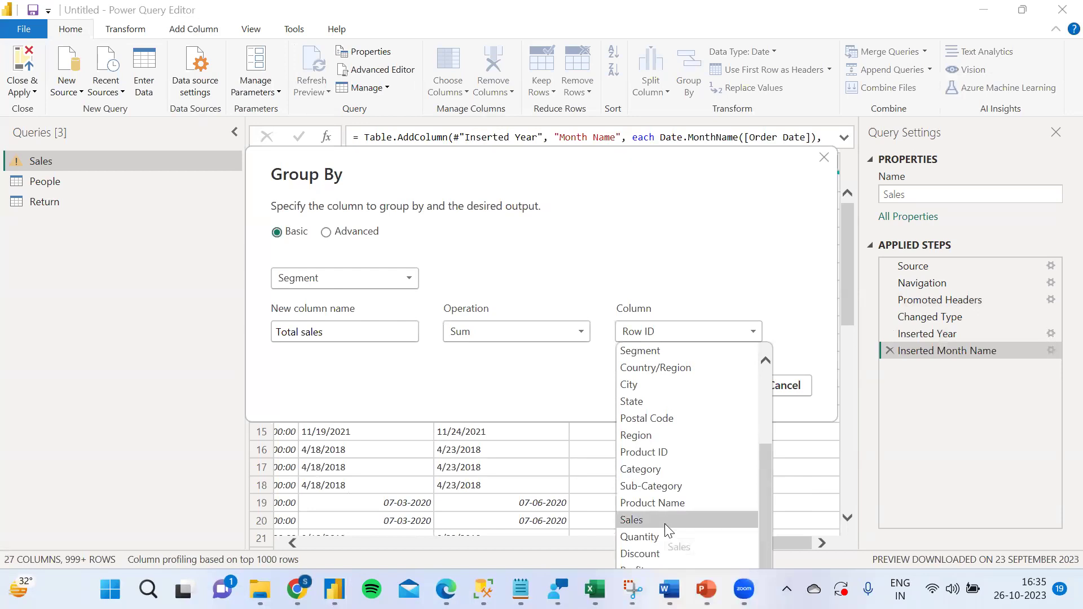
click(664, 523)
click(729, 379)
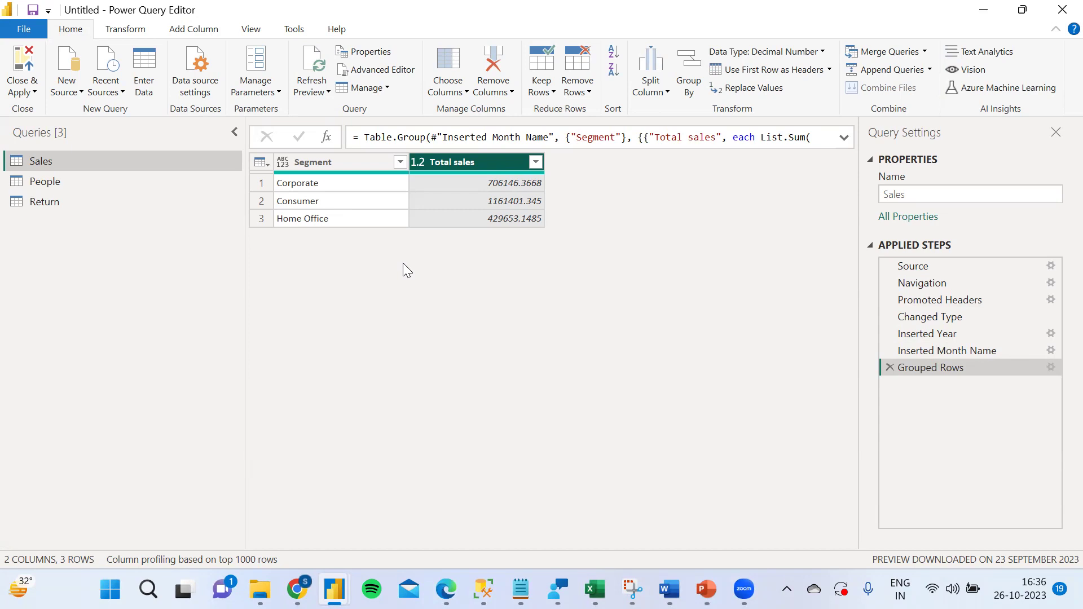
click(888, 368)
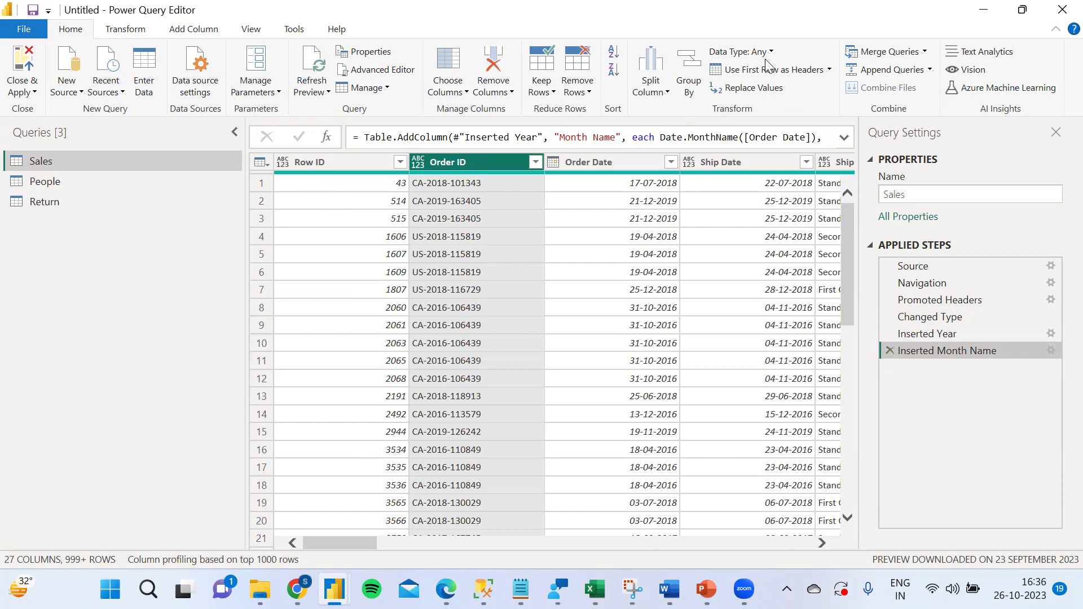
click(925, 52)
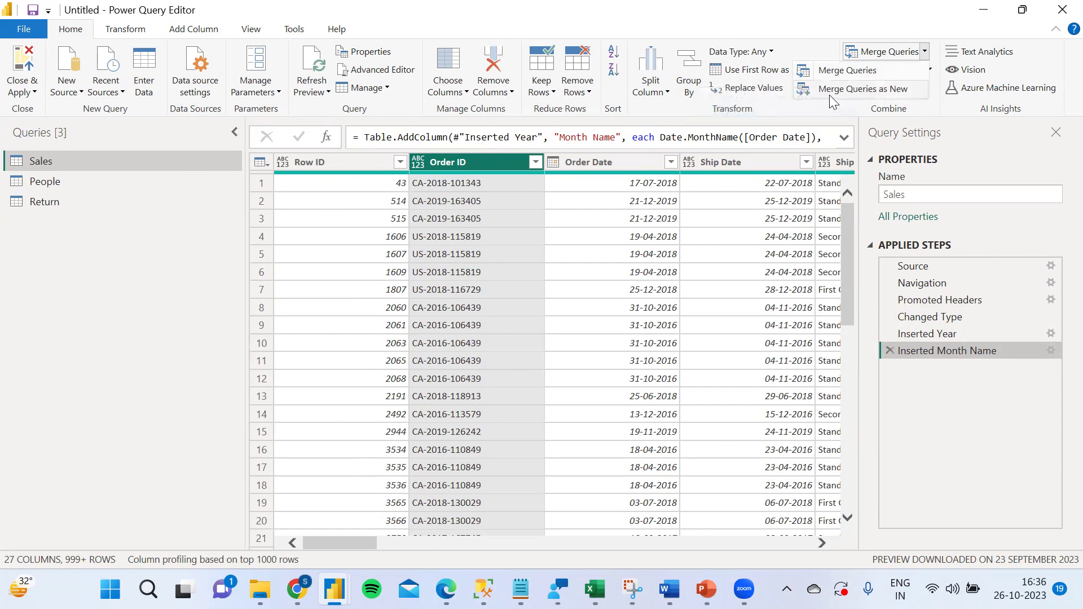
click(936, 98)
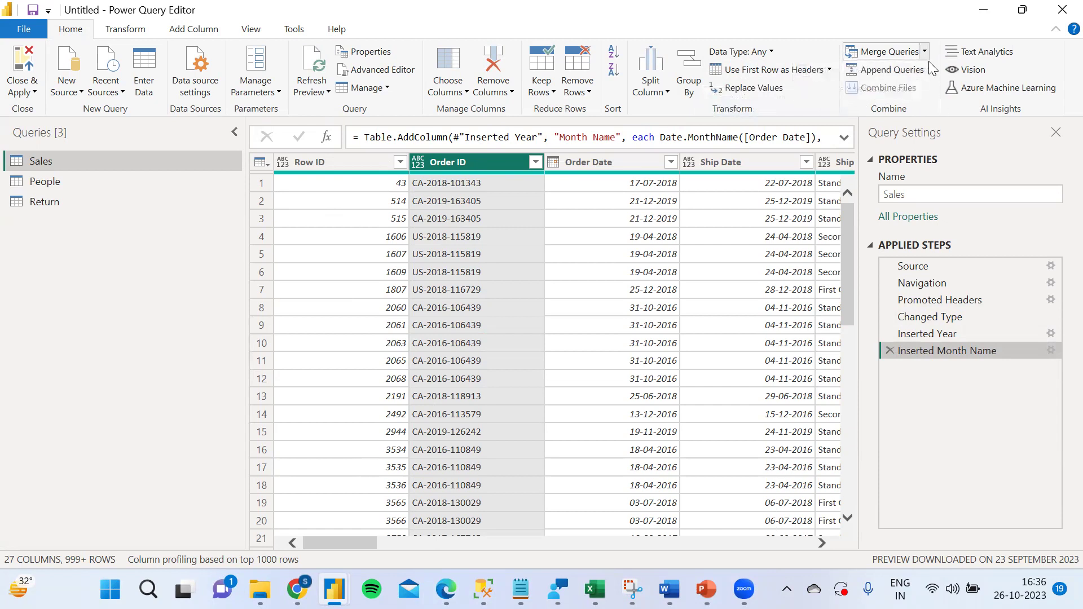
click(930, 69)
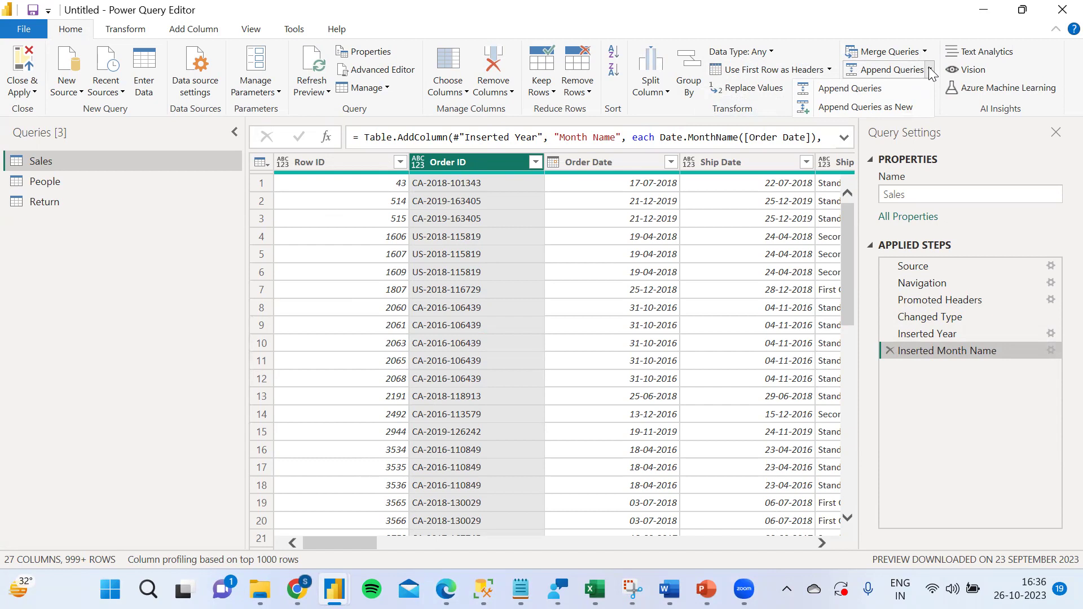
click(825, 34)
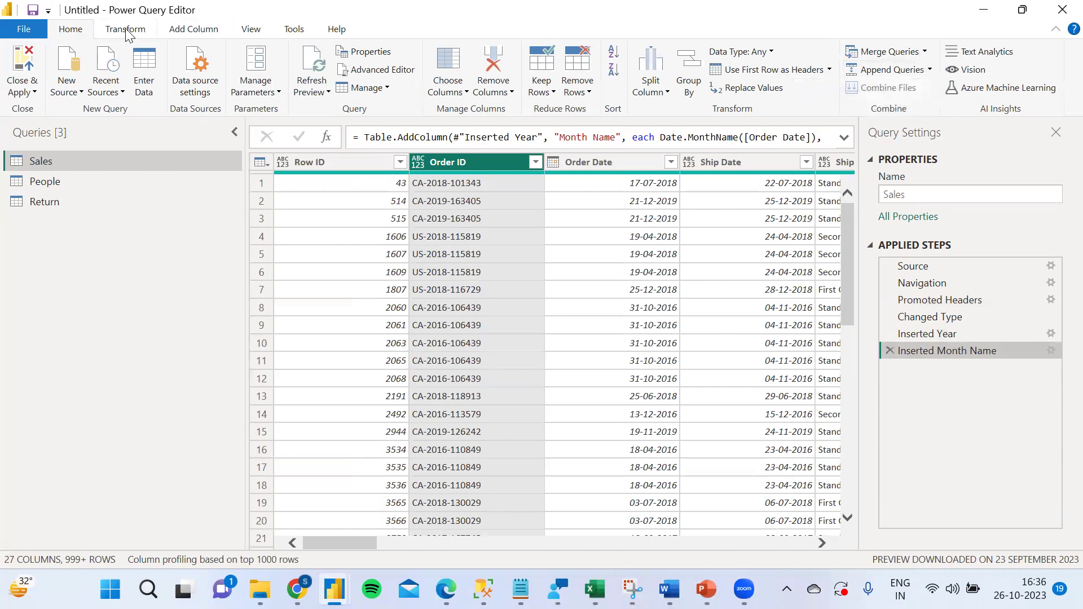
click(126, 31)
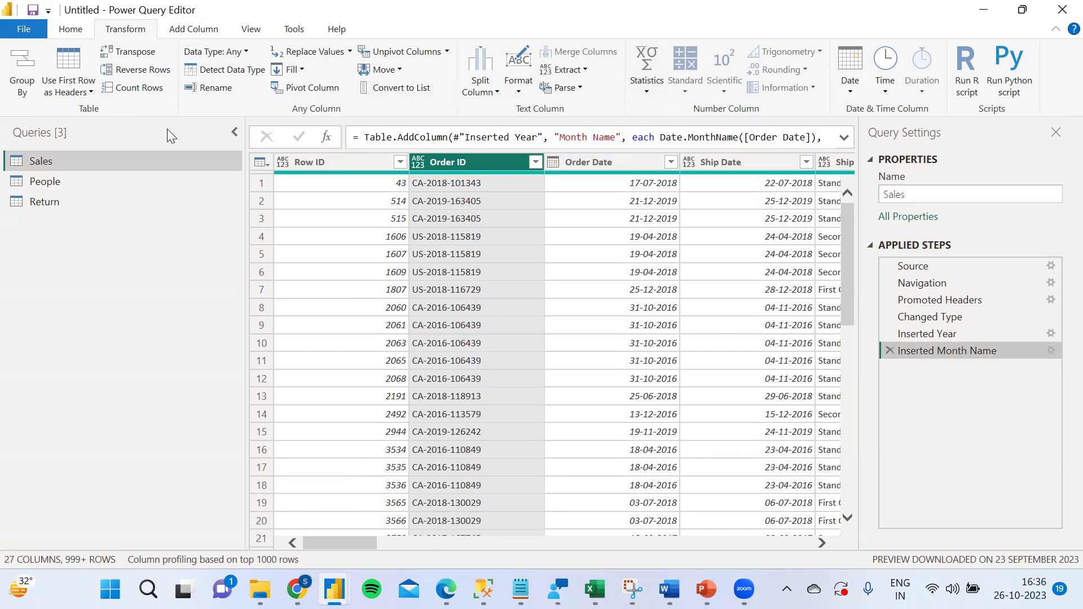
click(82, 33)
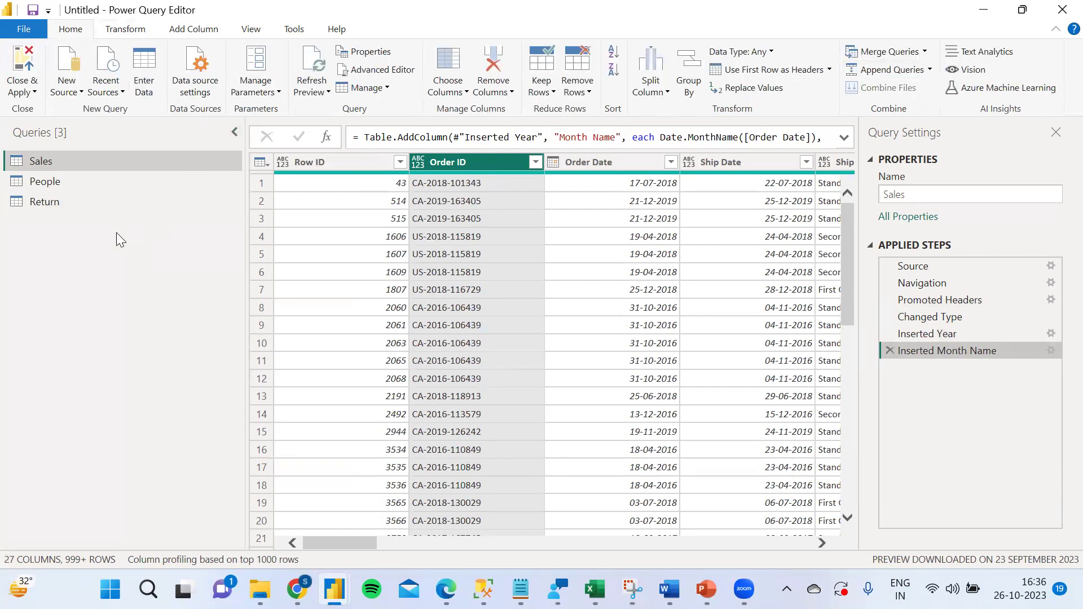
Check the People and Return queries, and close the query editor while applying all changes to the report
click(97, 184)
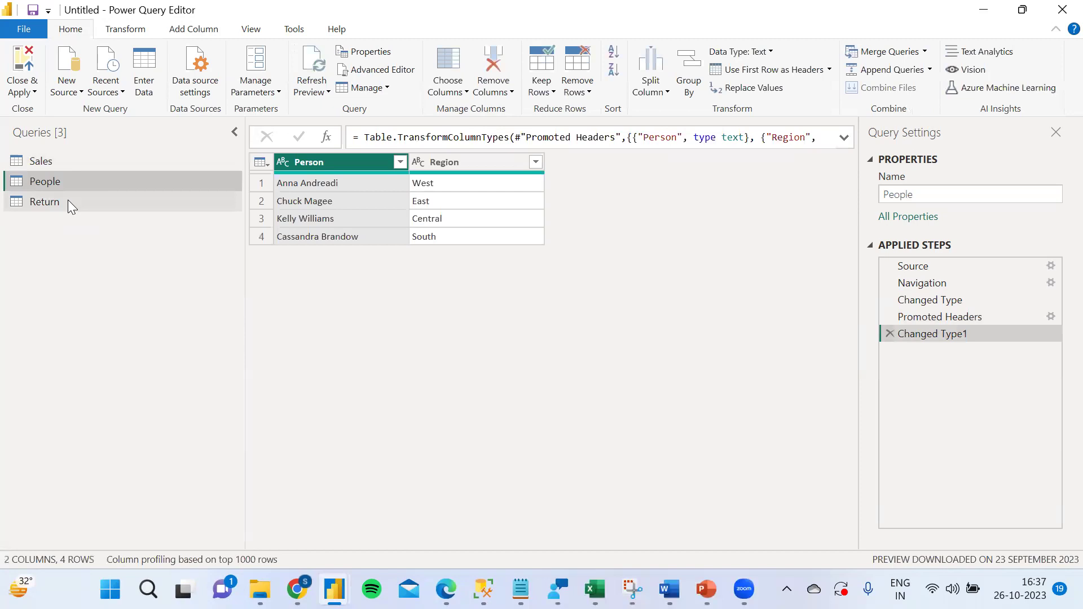
click(67, 202)
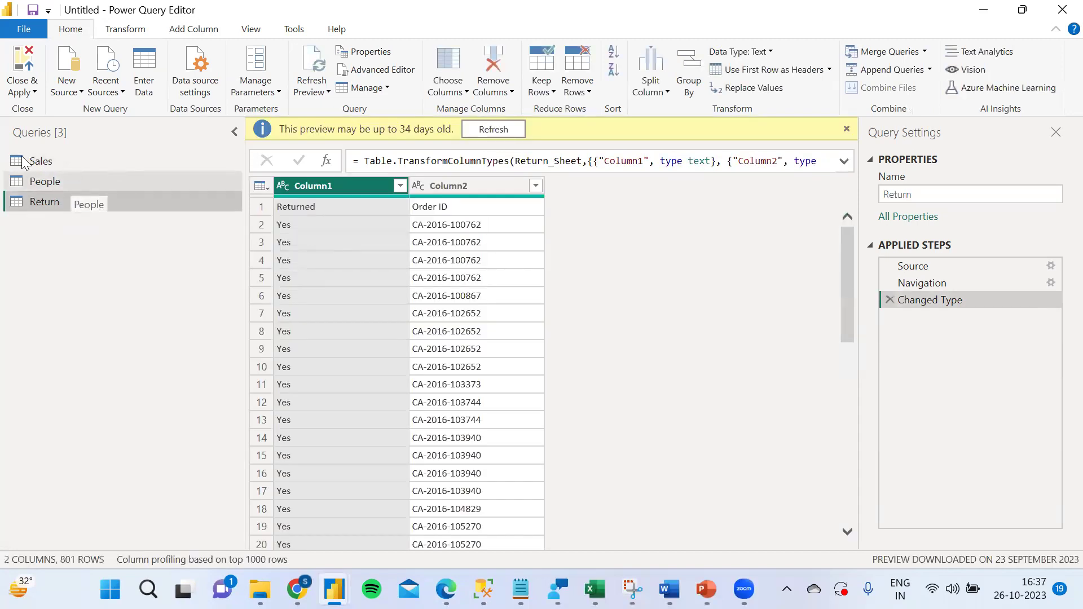
click(35, 94)
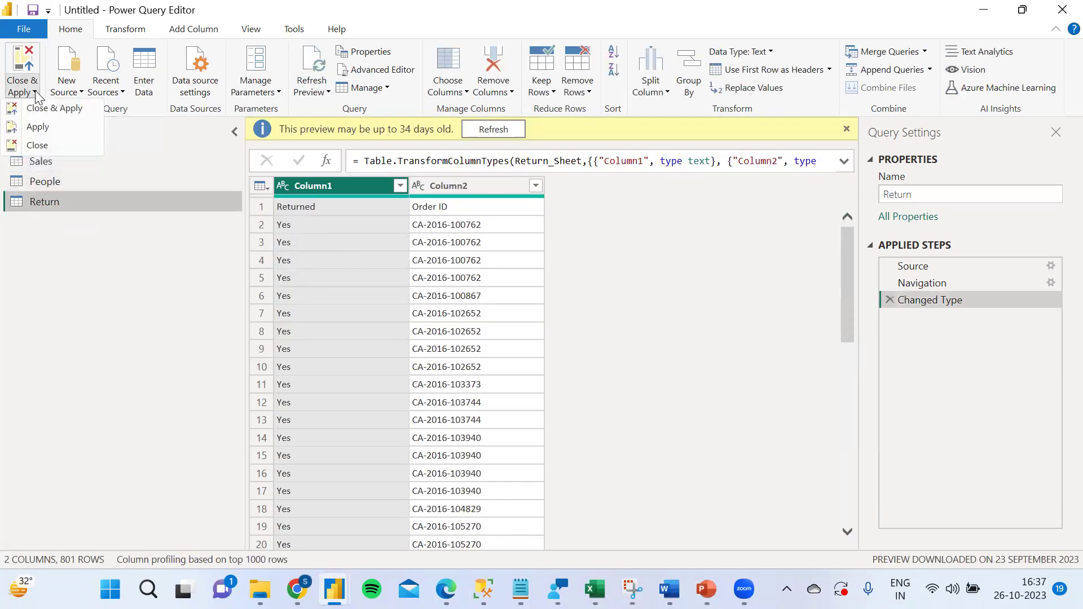
click(61, 112)
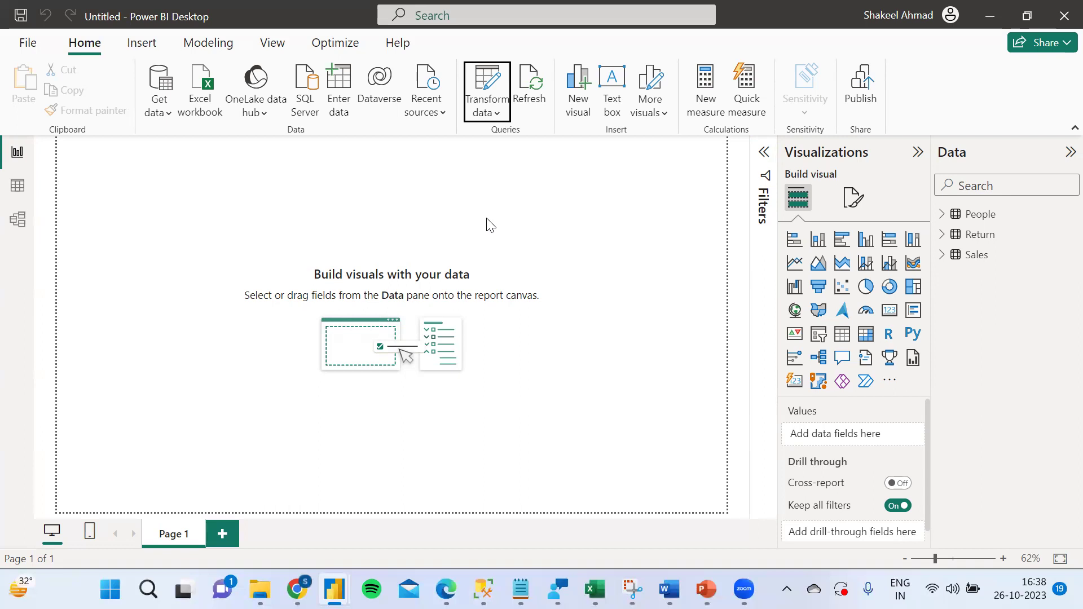
Show the model view of the Sales, People and Return tables and collapse the relationship properties
click(18, 220)
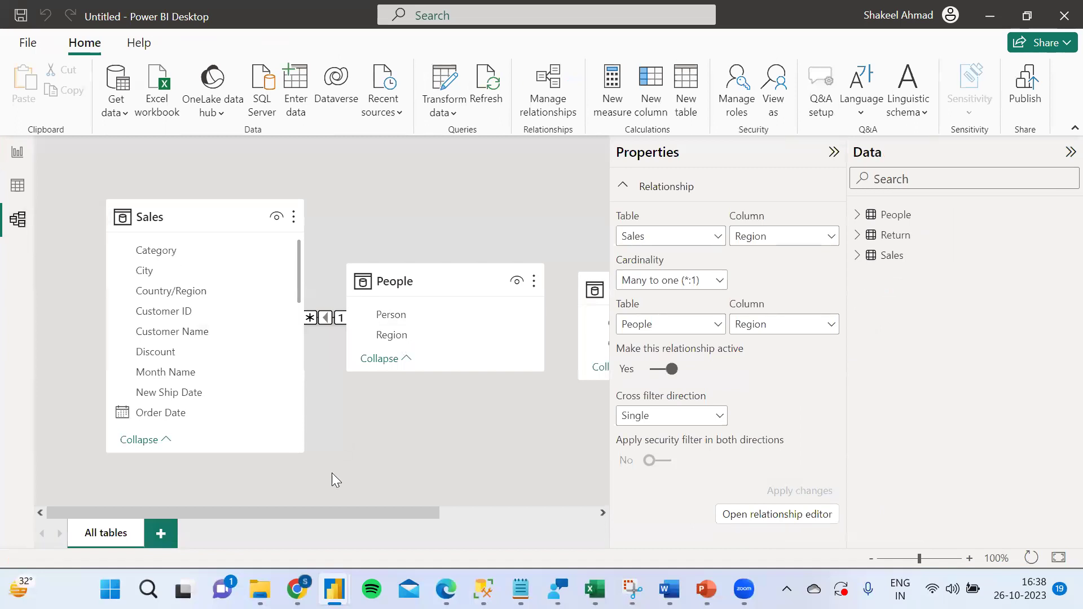
click(830, 154)
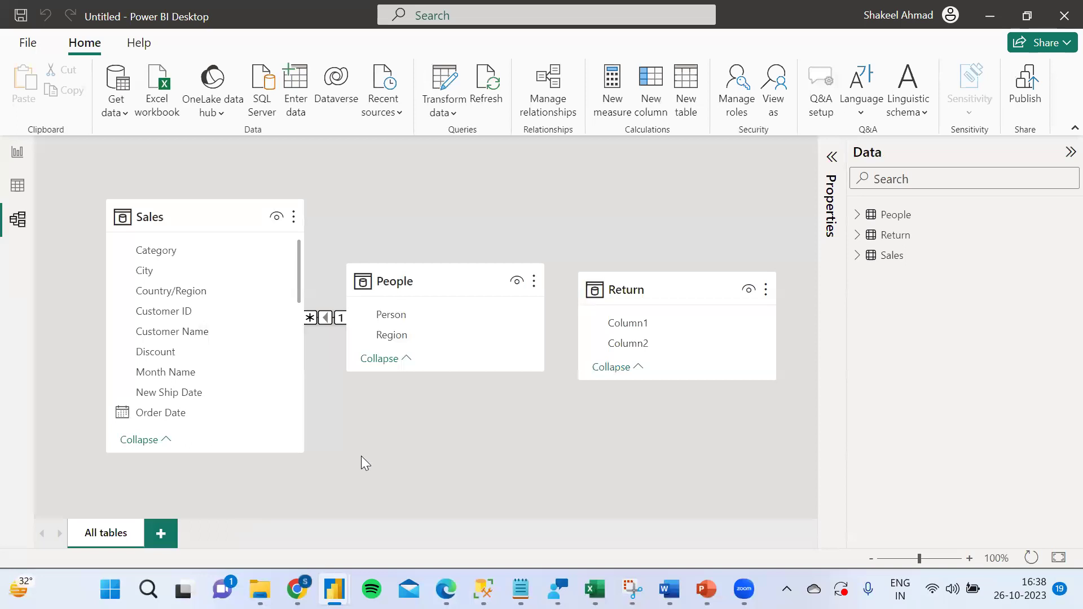
Rearrange the Return, People and Sales tables in the model diagram so that they are spread apart
drag(634, 286, 678, 357)
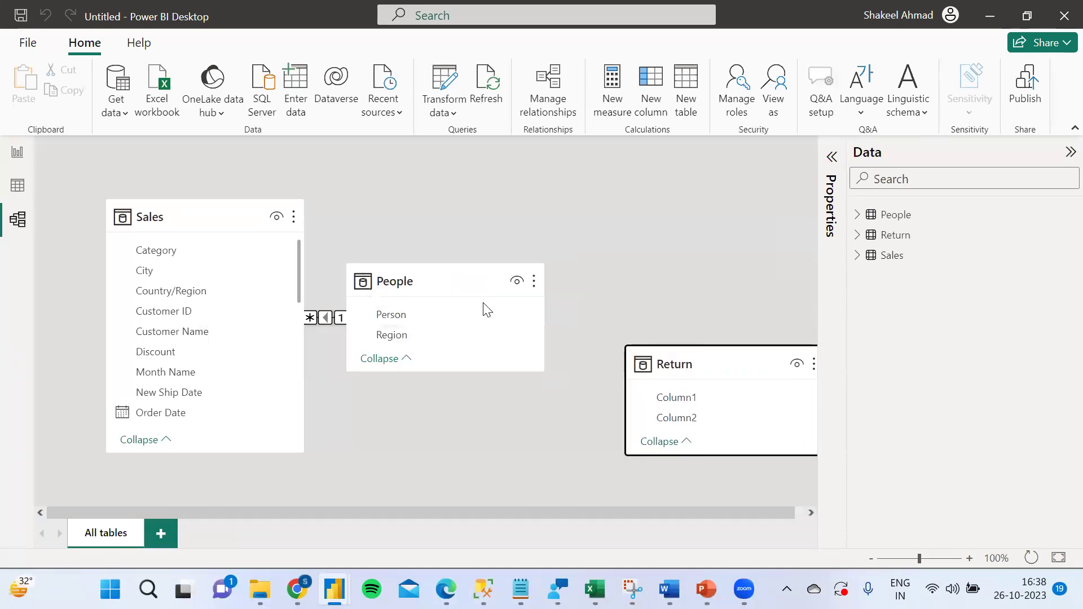
drag(470, 286, 599, 244)
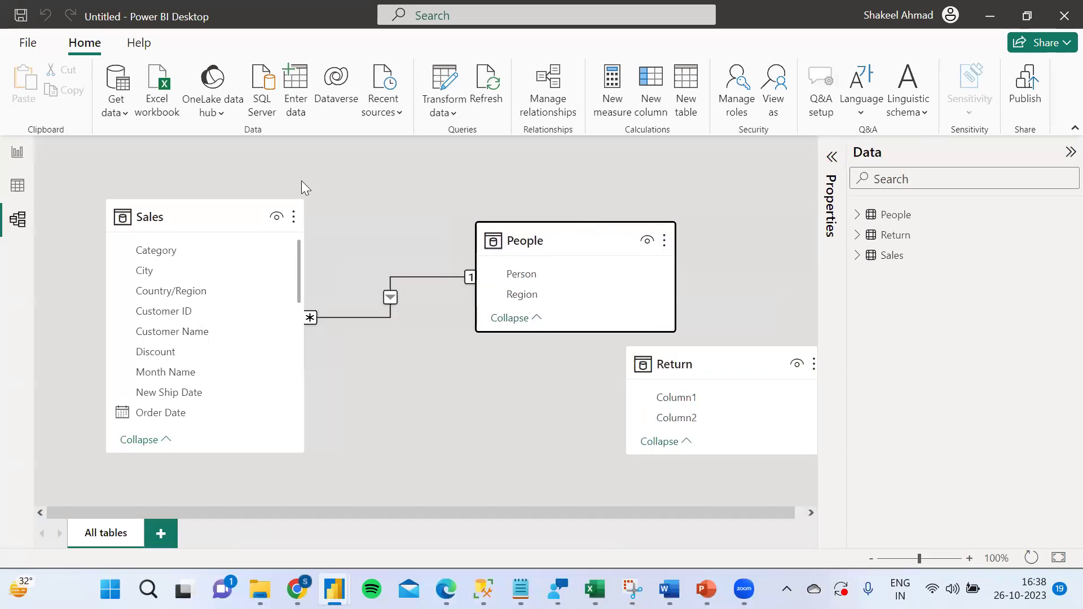
drag(228, 208, 219, 207)
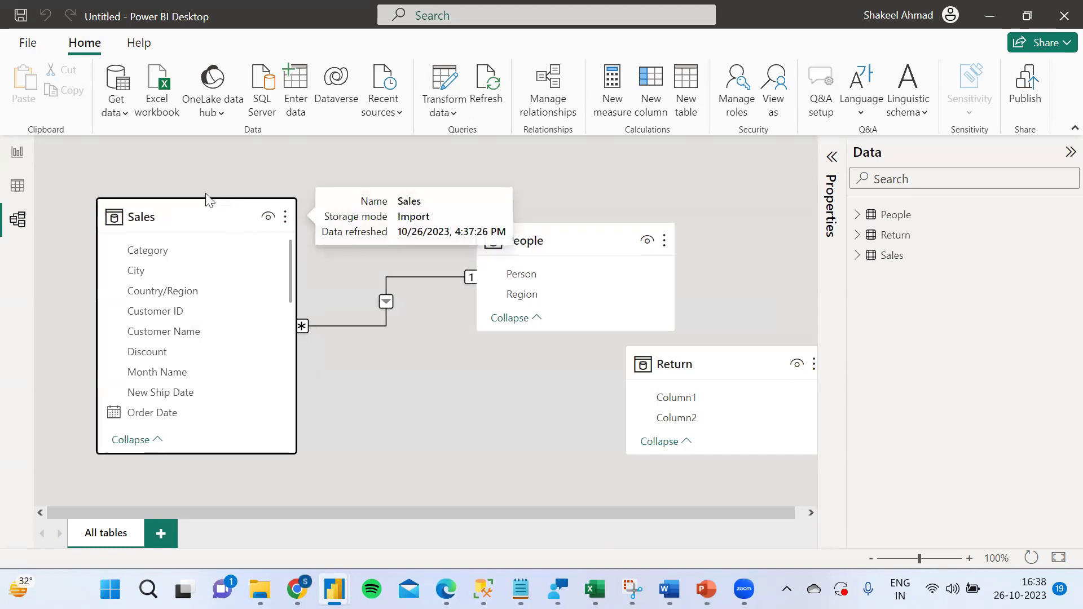
click(27, 42)
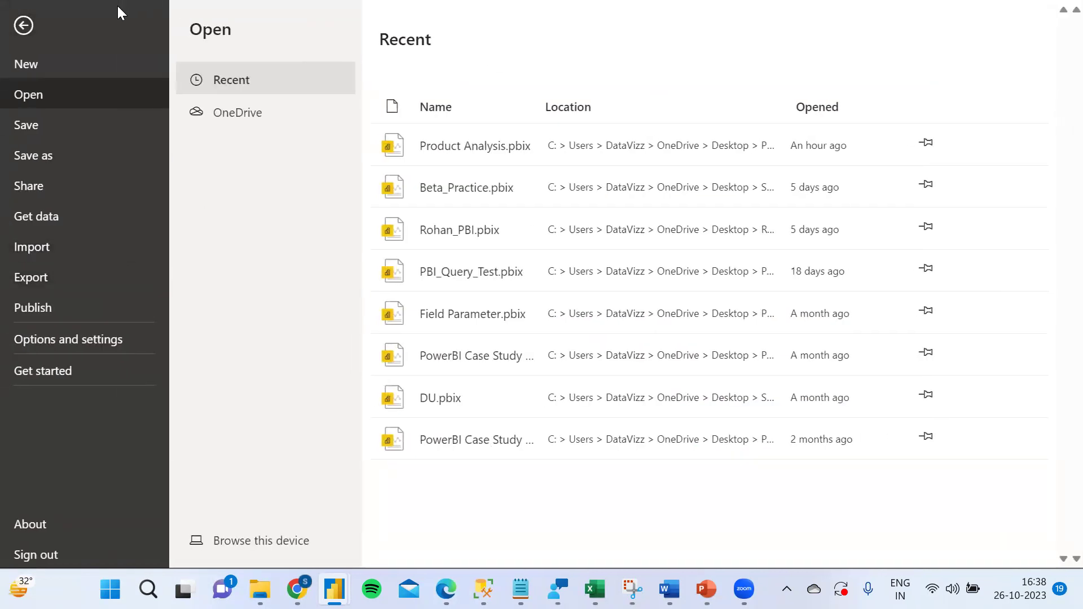
click(23, 26)
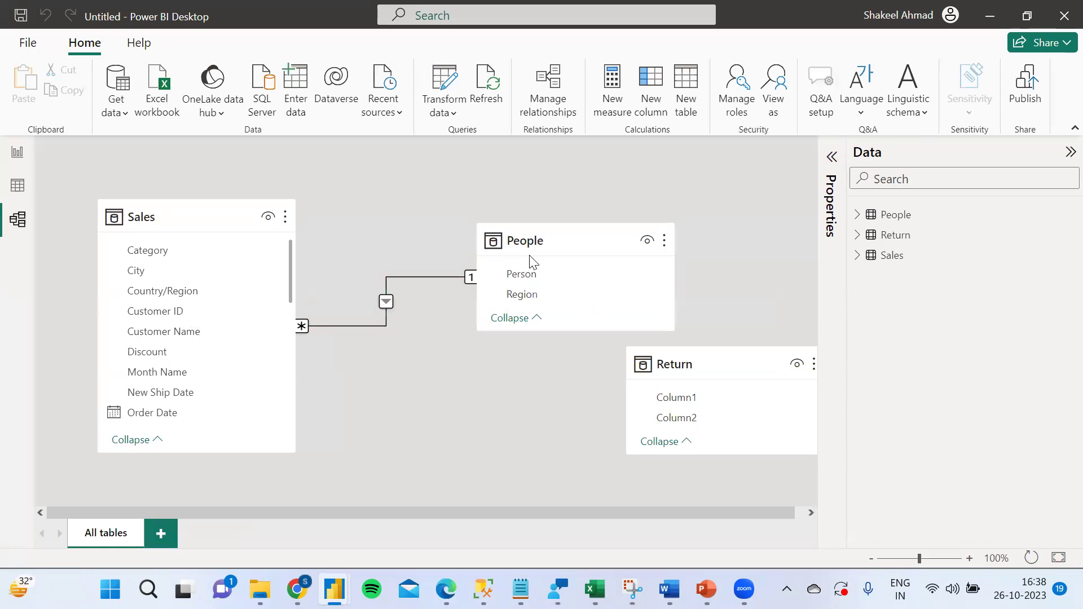
mouse_move(189, 202)
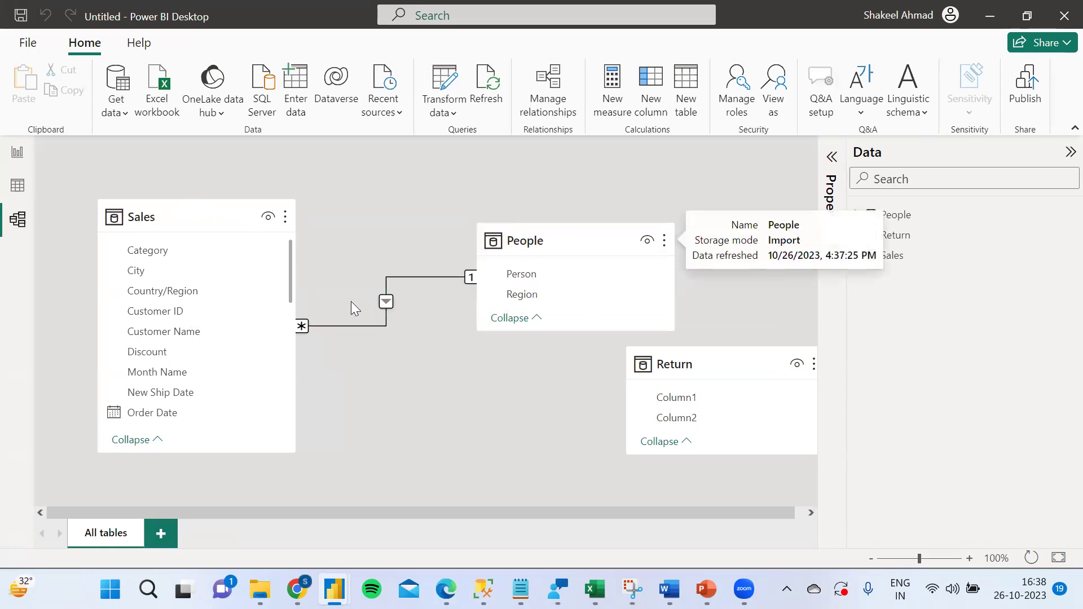
Delete the relationship between Sales and People, and recreate it by linking the Region column of Sales to Region in People
right_click(386, 297)
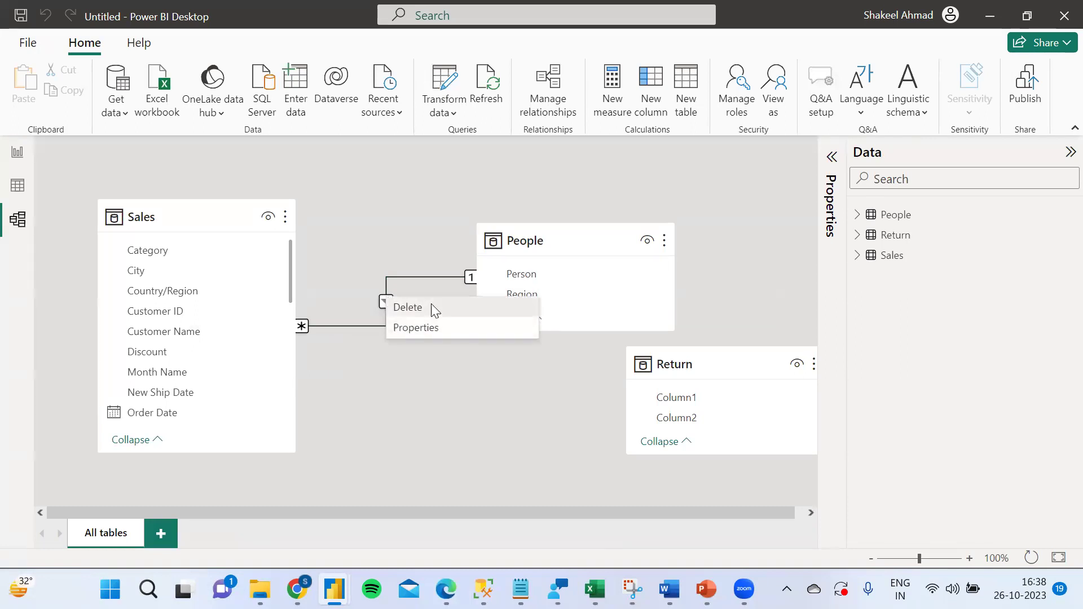
click(432, 309)
click(643, 326)
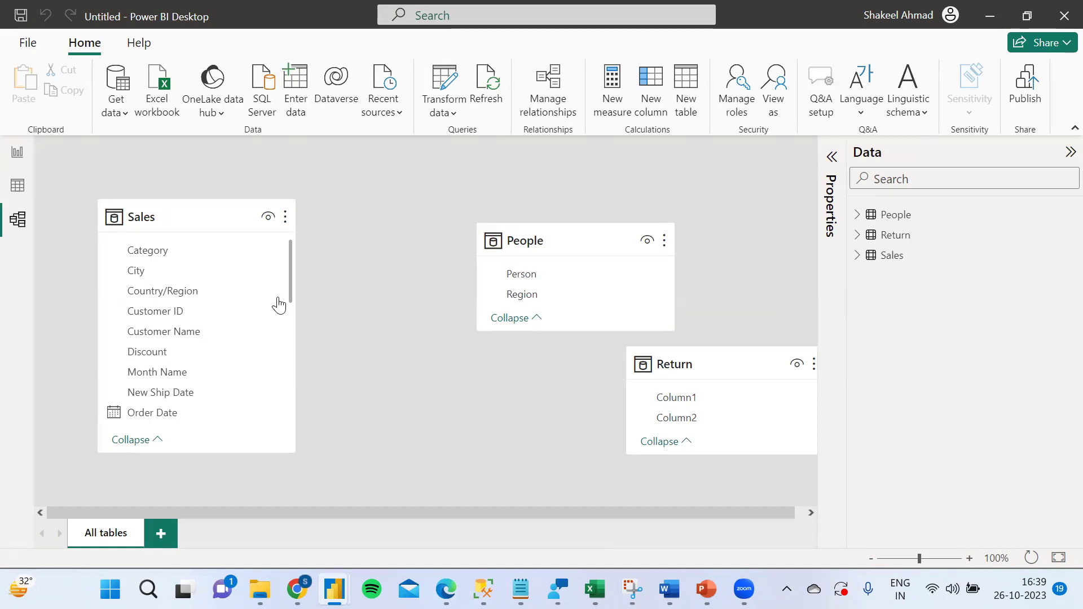
drag(289, 291, 291, 392)
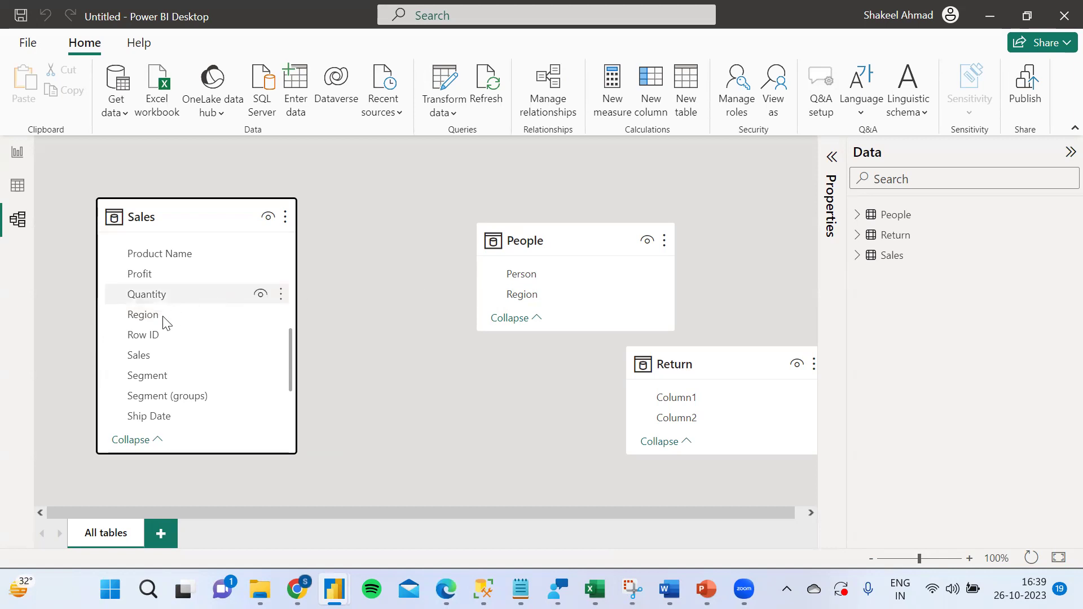
drag(153, 319, 534, 296)
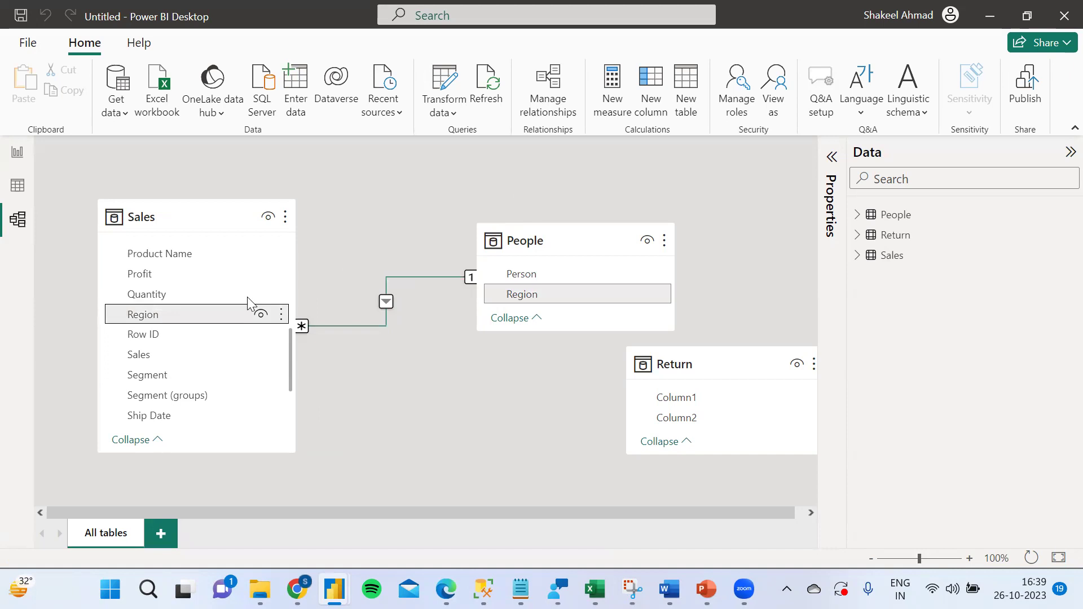
Set the cross filter direction of the relationship between Sales and People to Both
mouse_move(575, 237)
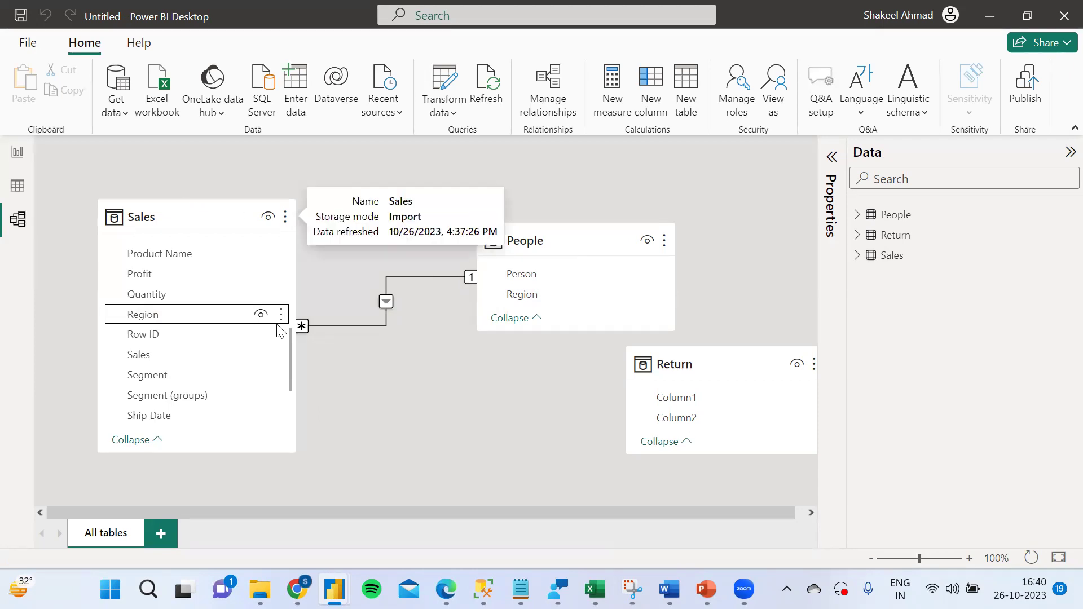
click(383, 304)
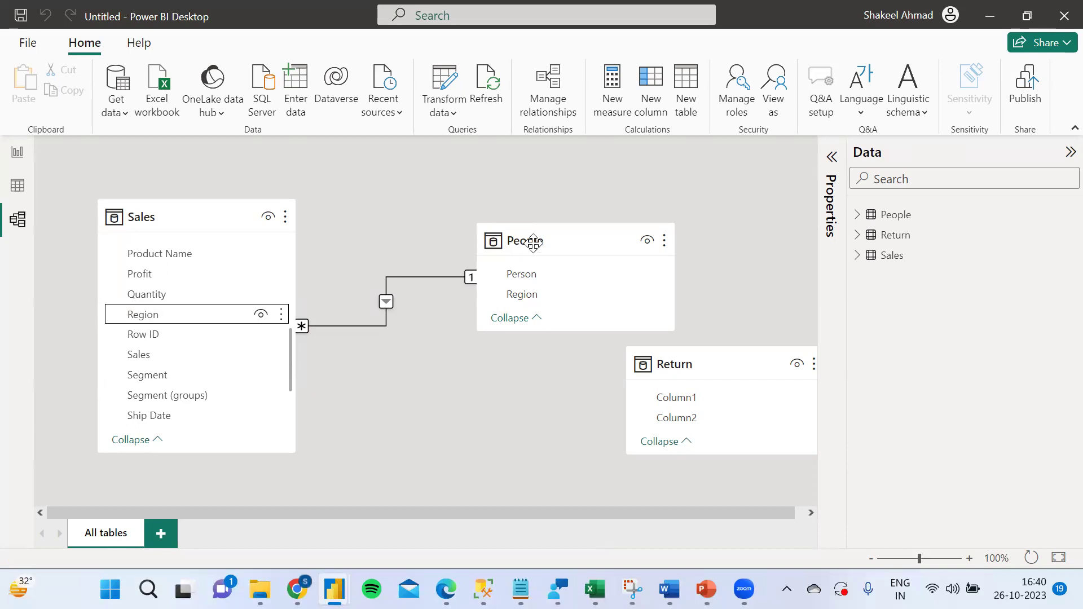
mouse_move(531, 238)
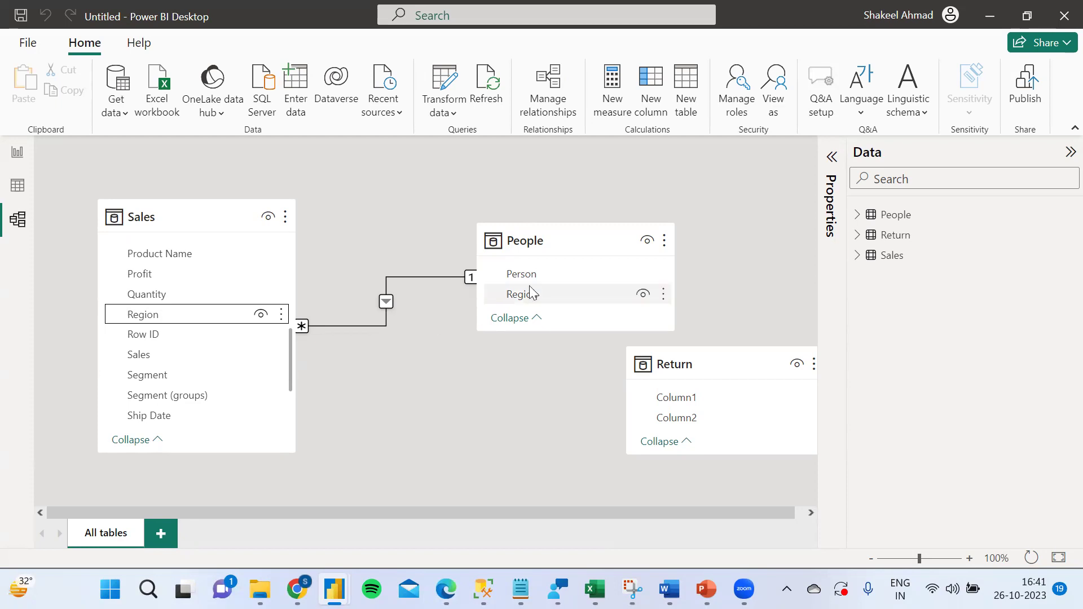
mouse_move(576, 233)
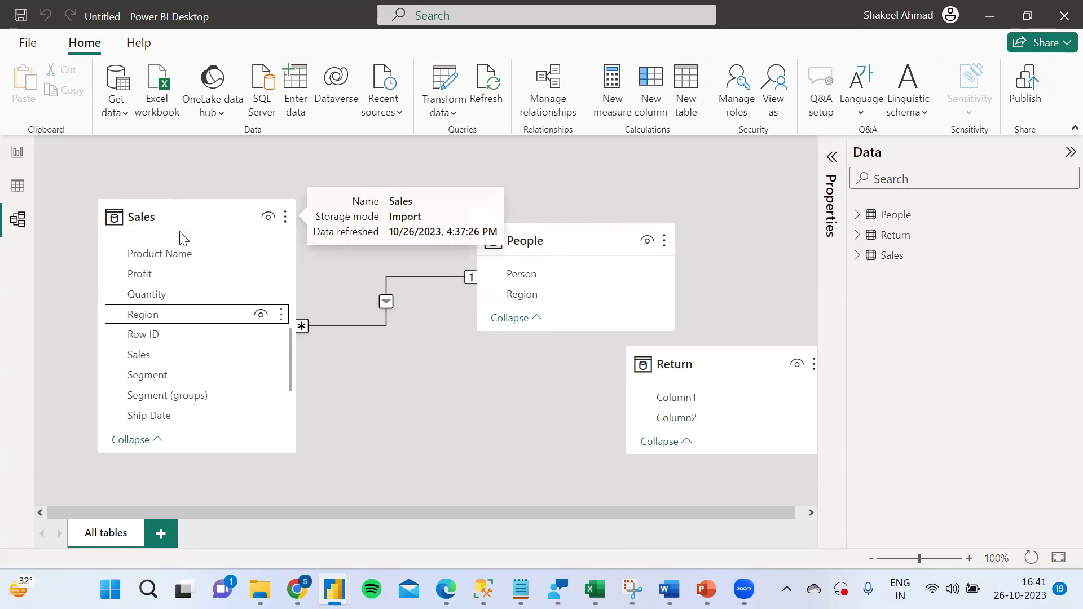
right_click(385, 302)
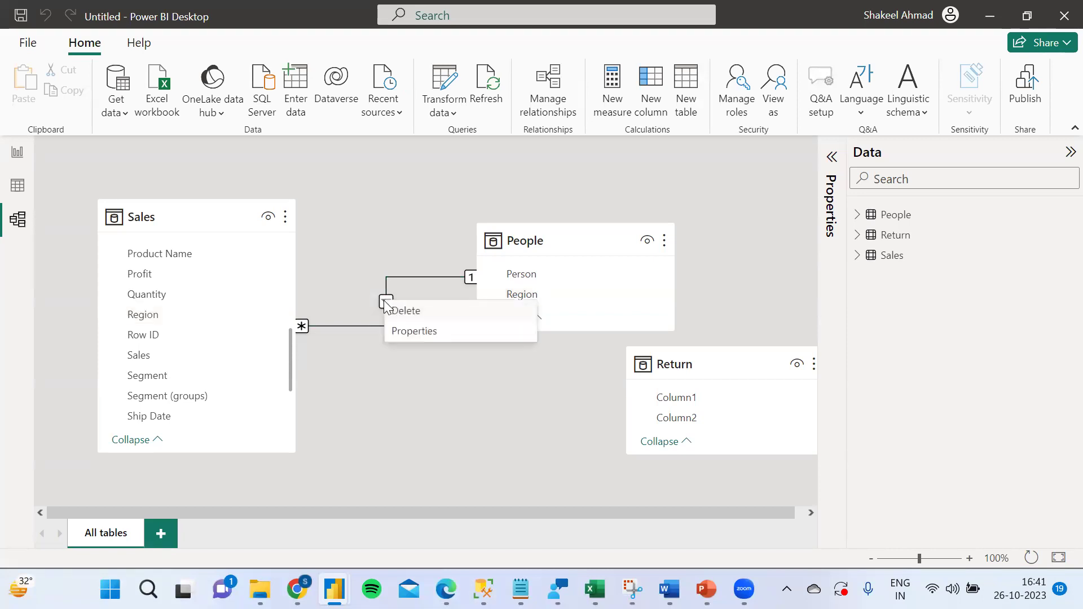
click(416, 327)
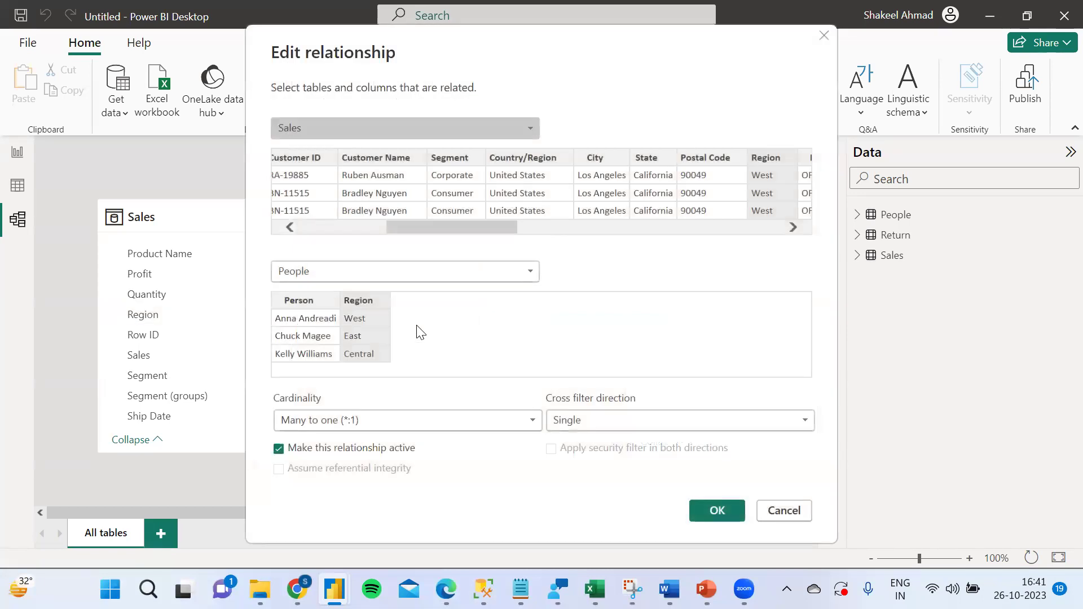
click(583, 421)
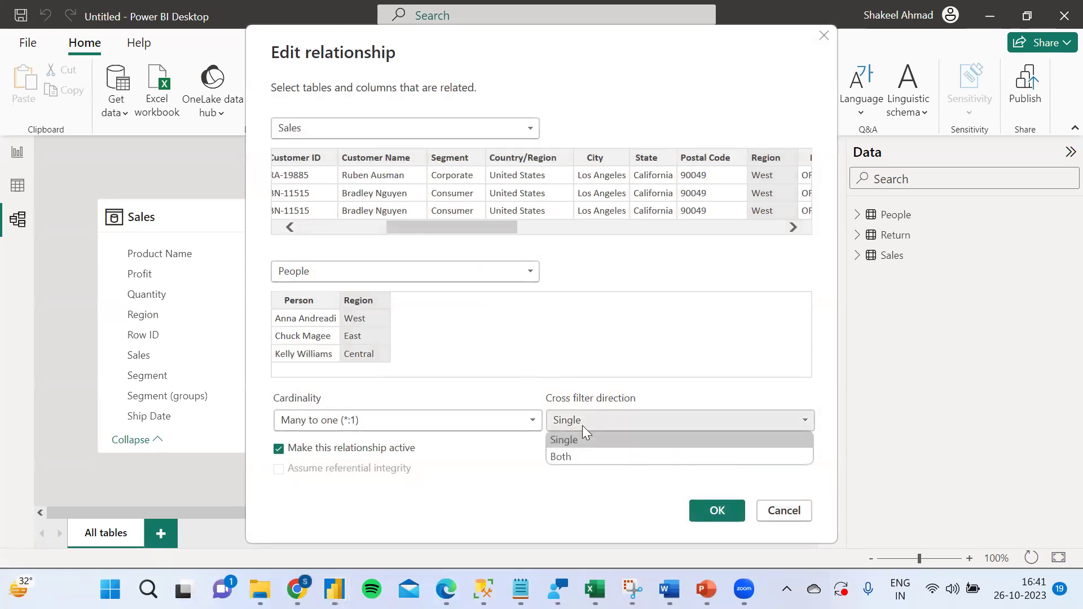
click(571, 456)
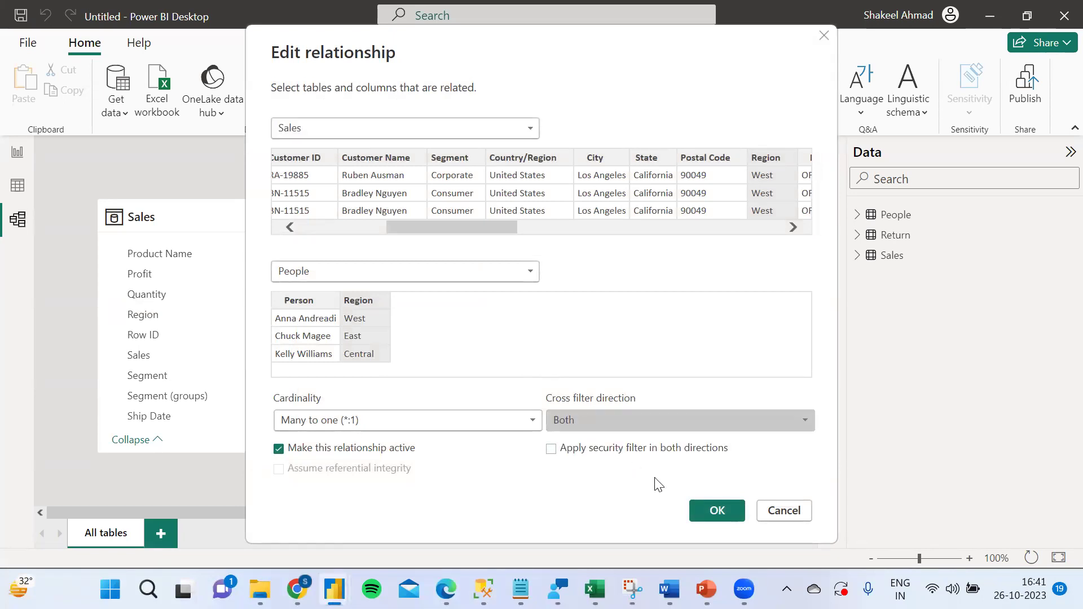
click(717, 510)
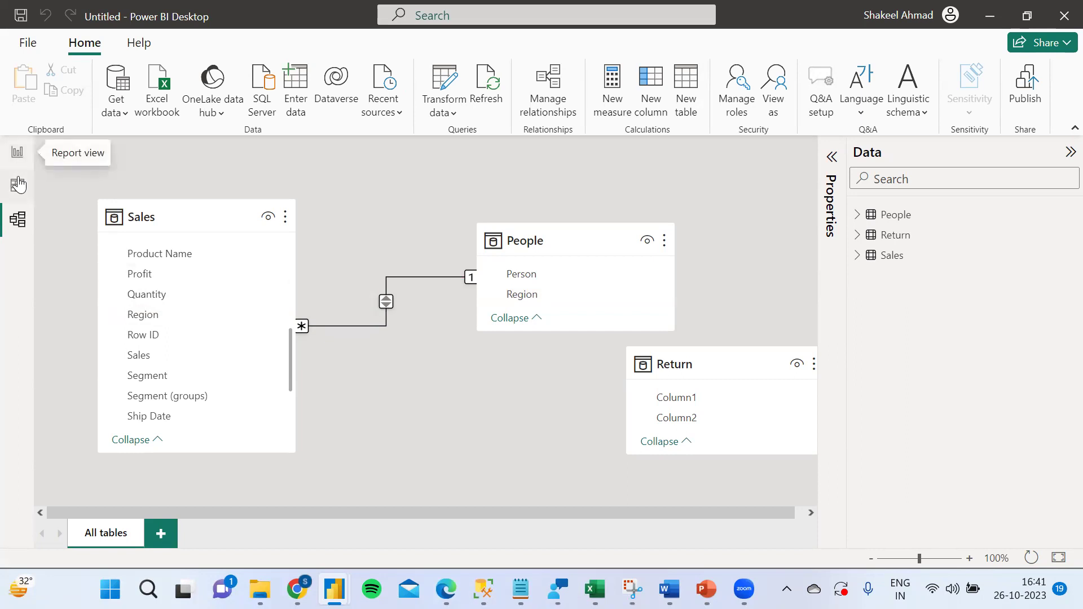
Look through the report, model and table views, and examine the columns of the Sales table, including Order Date
click(17, 154)
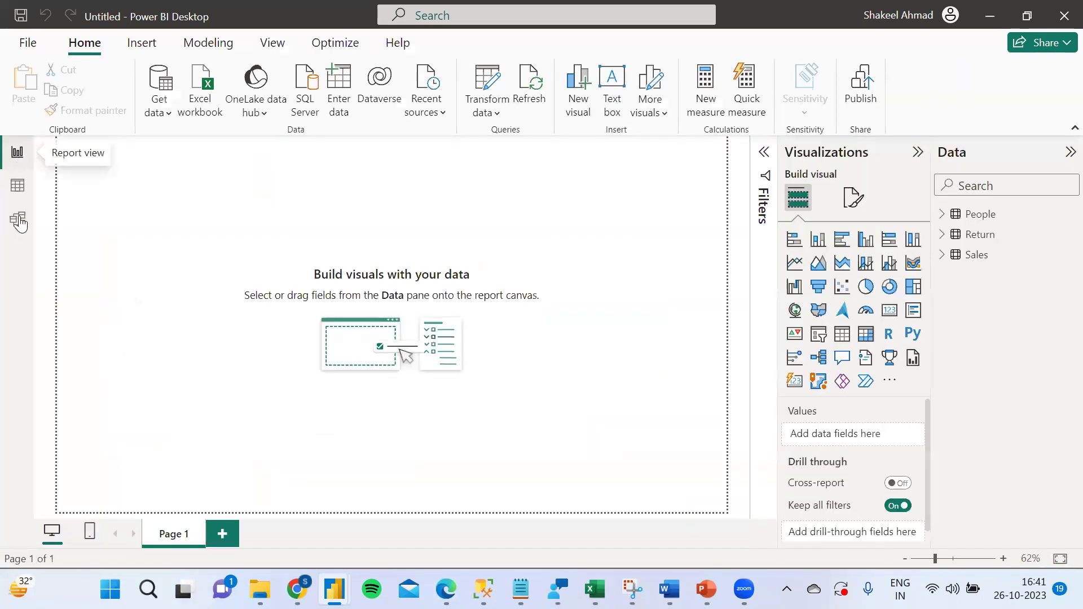
click(18, 219)
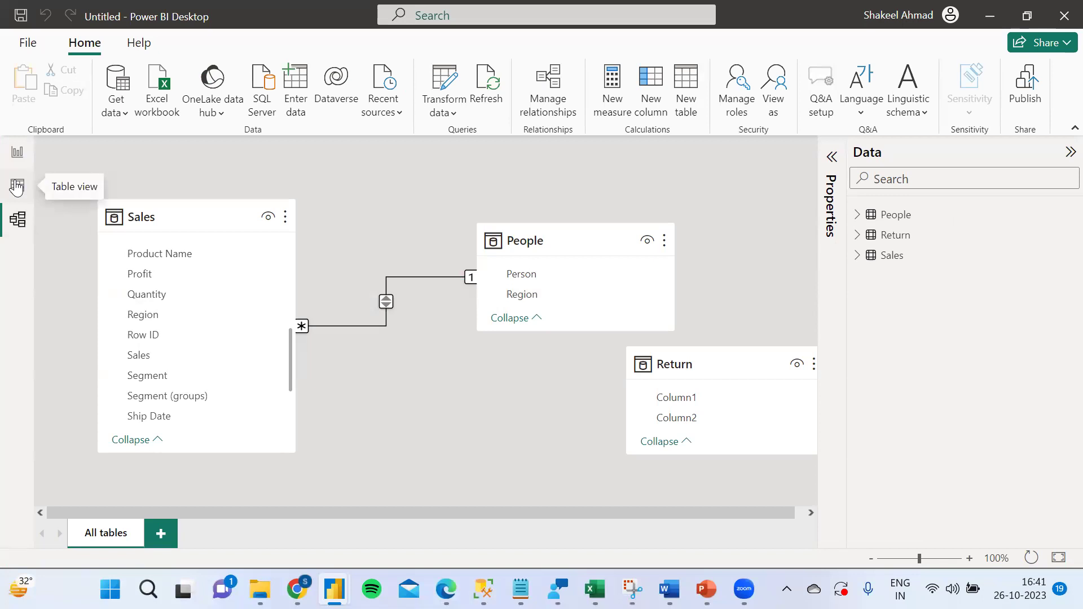
click(17, 187)
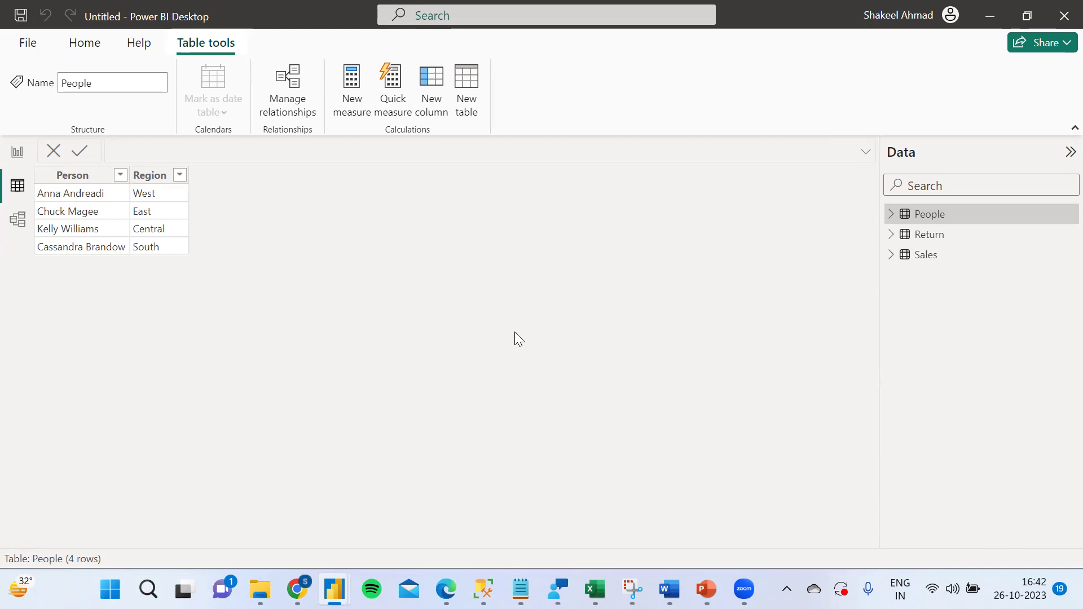
click(935, 258)
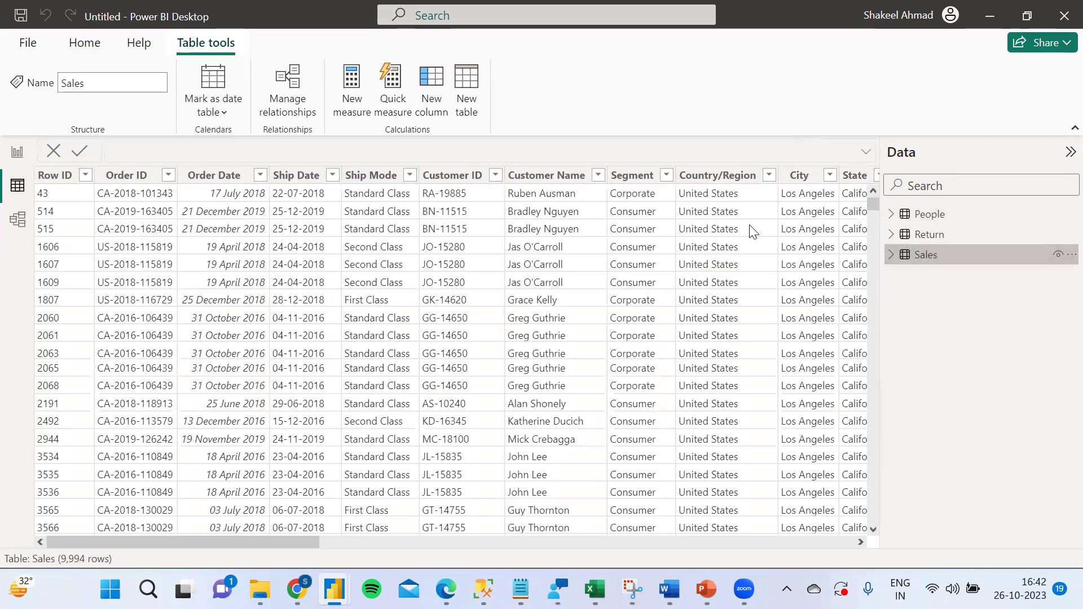
click(204, 177)
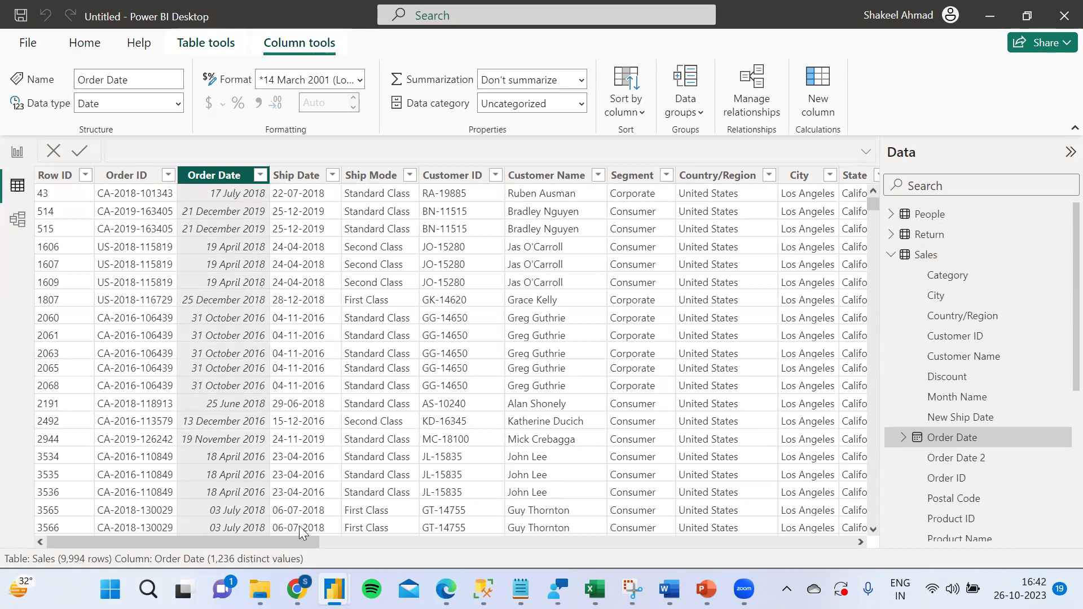
scroll(303, 537, right, 1)
drag(473, 549, 291, 535)
click(891, 255)
click(919, 255)
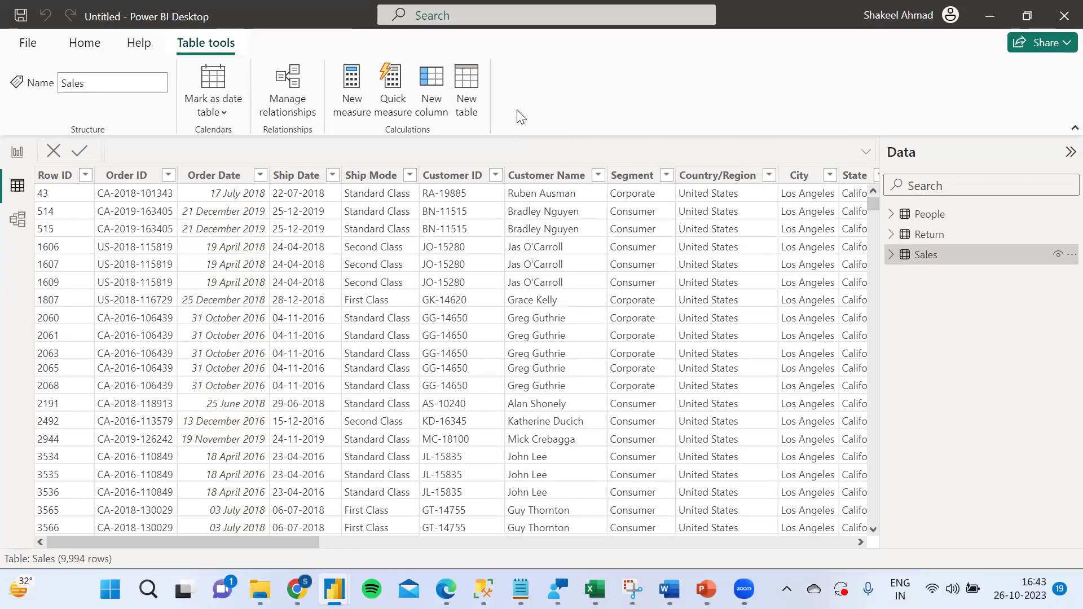
Create a new calculated table and name it Calendar in its formula
click(474, 87)
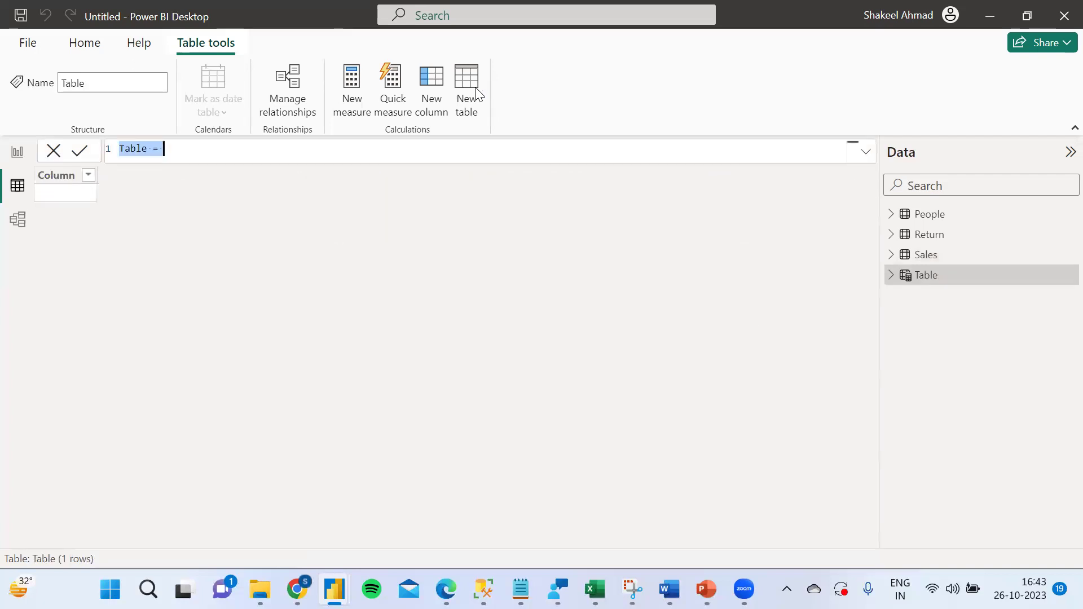
click(227, 148)
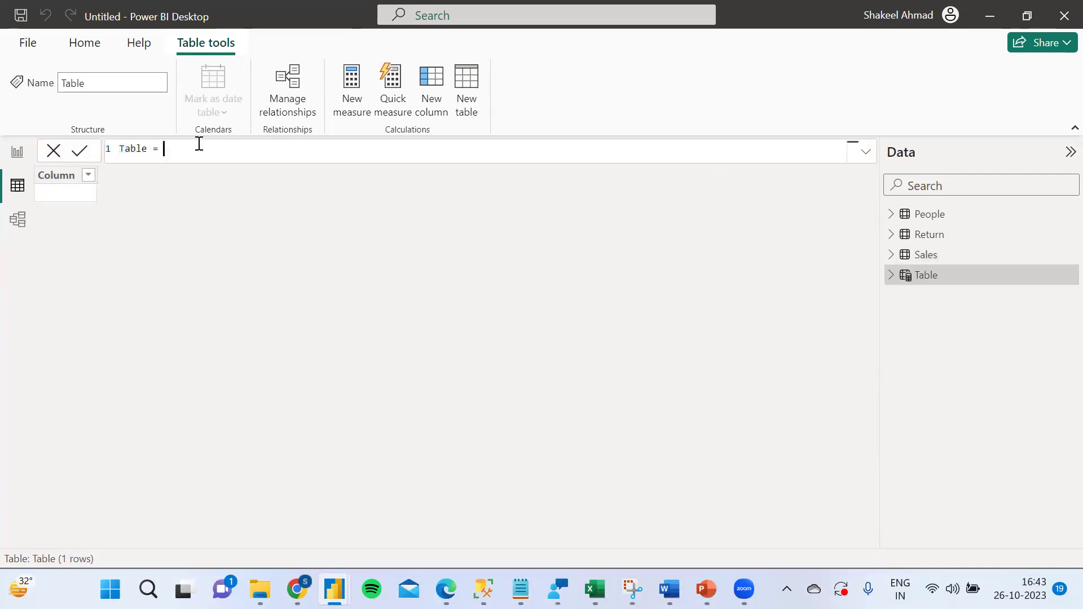
double_click(132, 148)
key(BackSpace)
text(Calendar)
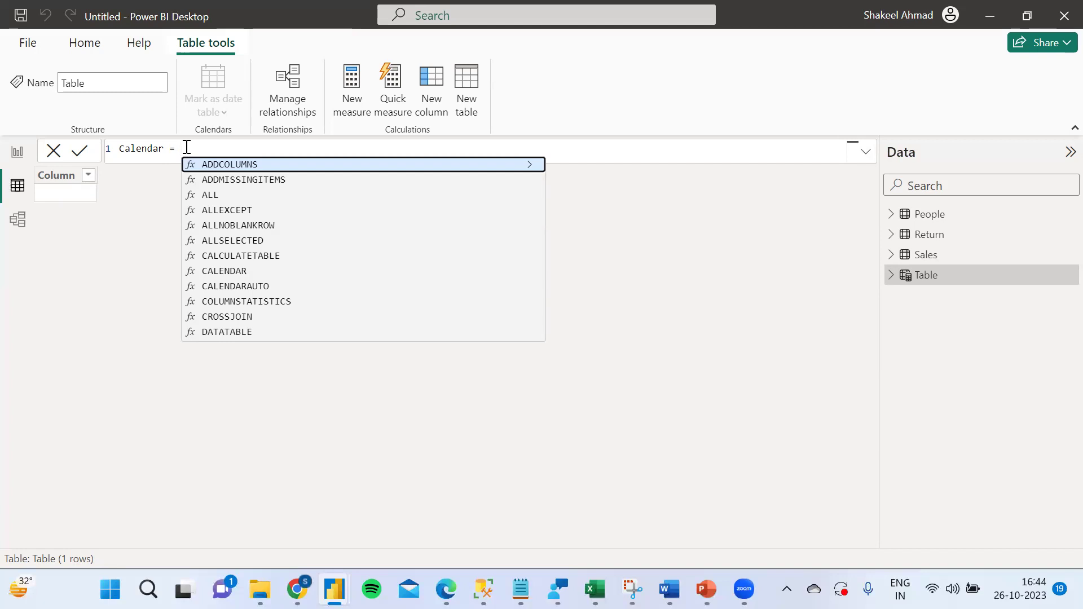
Write the Calendar table's formula with the CALENDAR function, using MIN(Sales[Order Date]) as its start date
text(Calen)
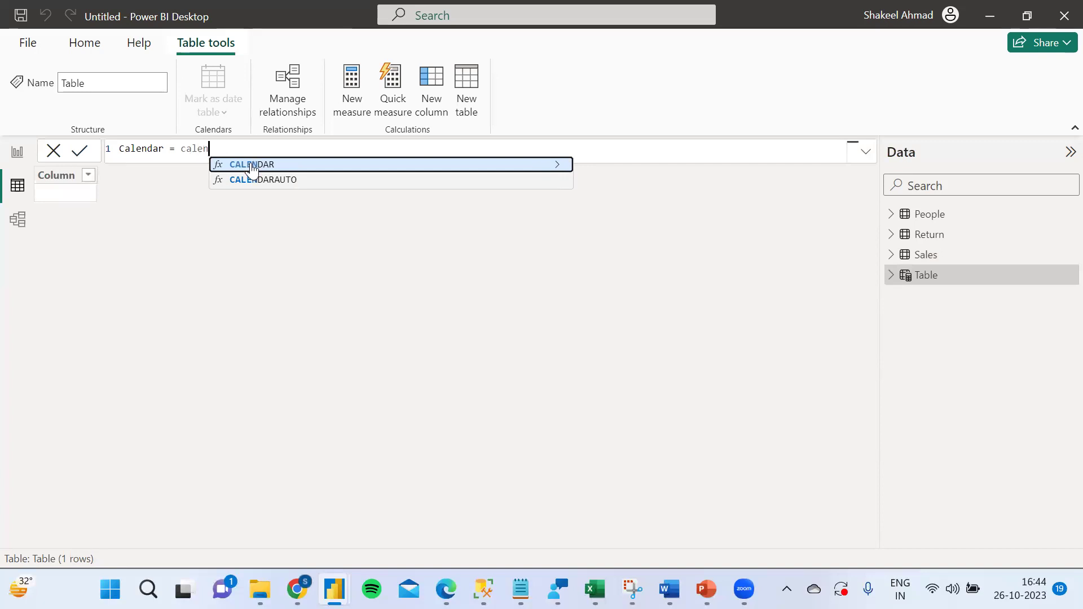
click(252, 164)
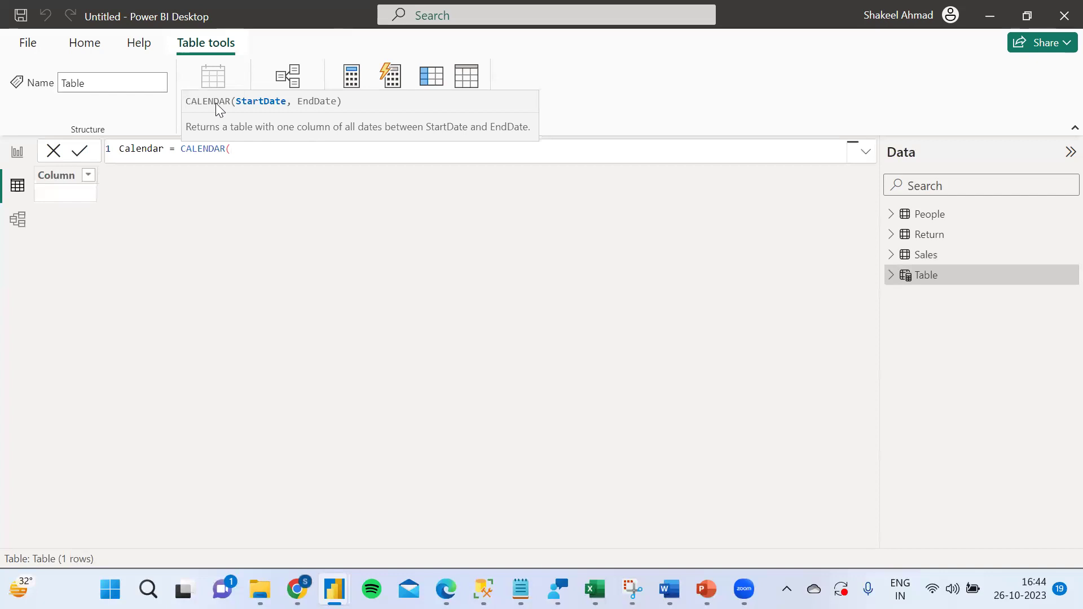
click(253, 150)
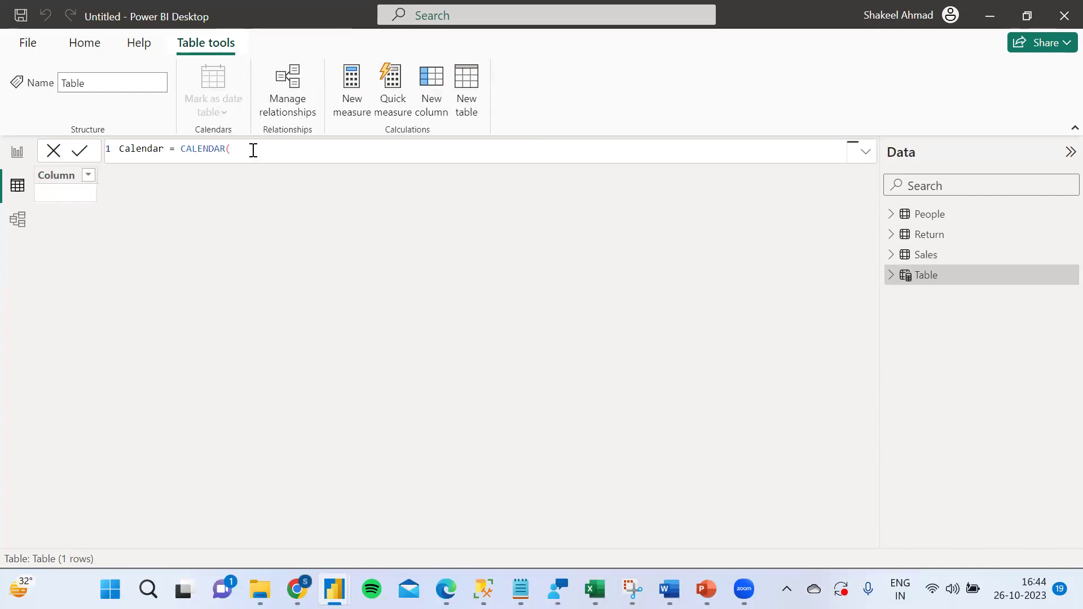
text(()
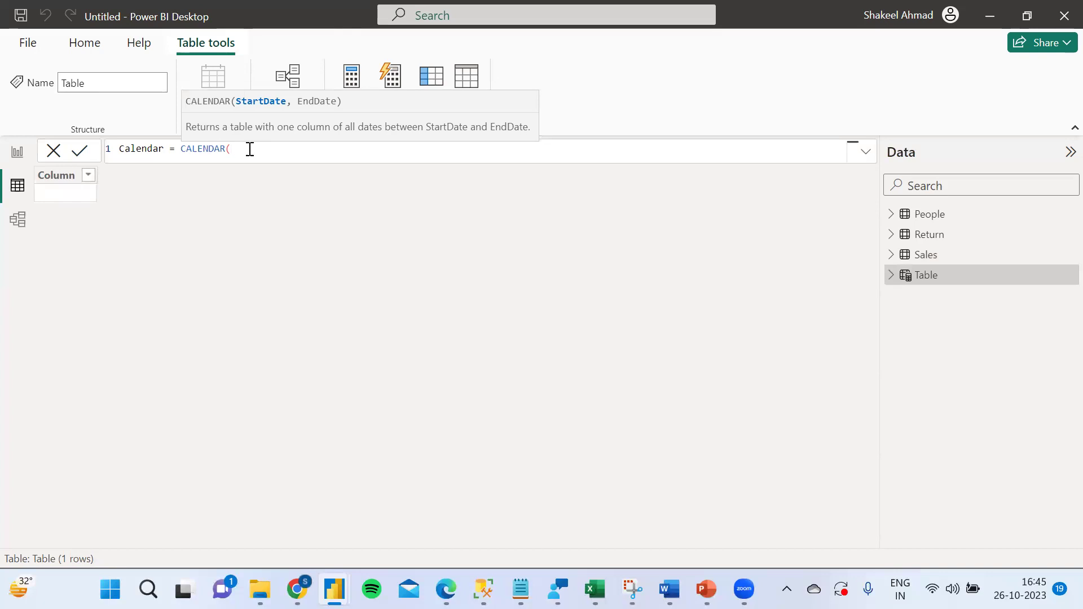
text(min)
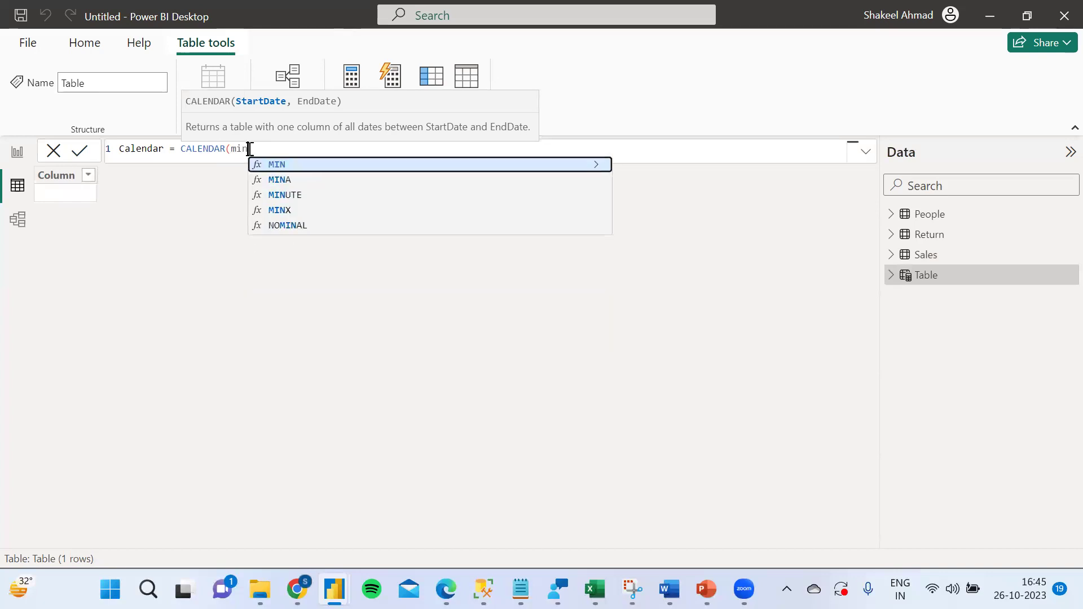
click(291, 169)
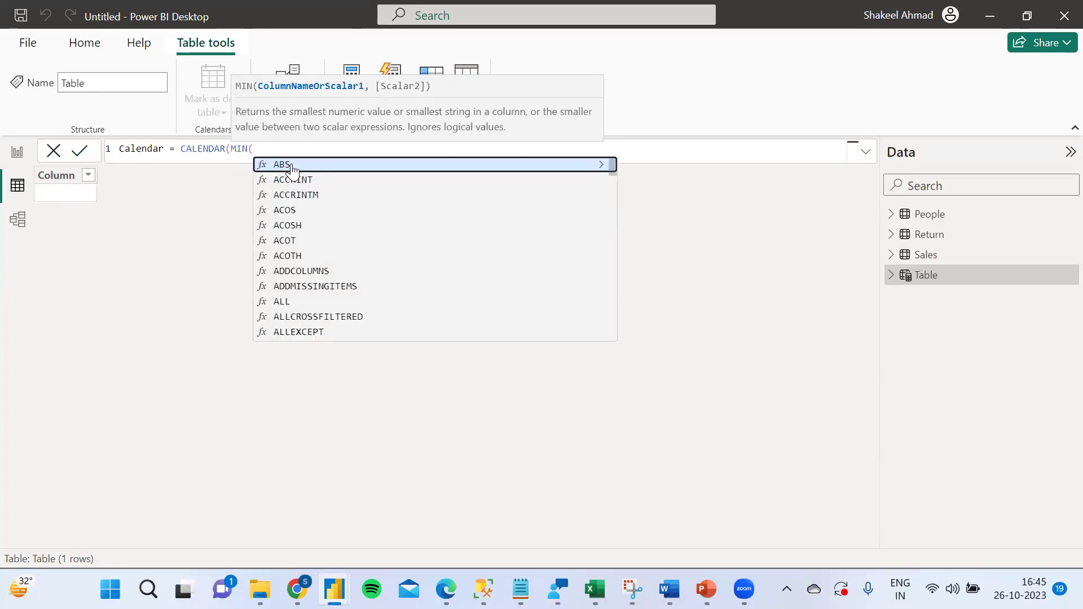
text(orde)
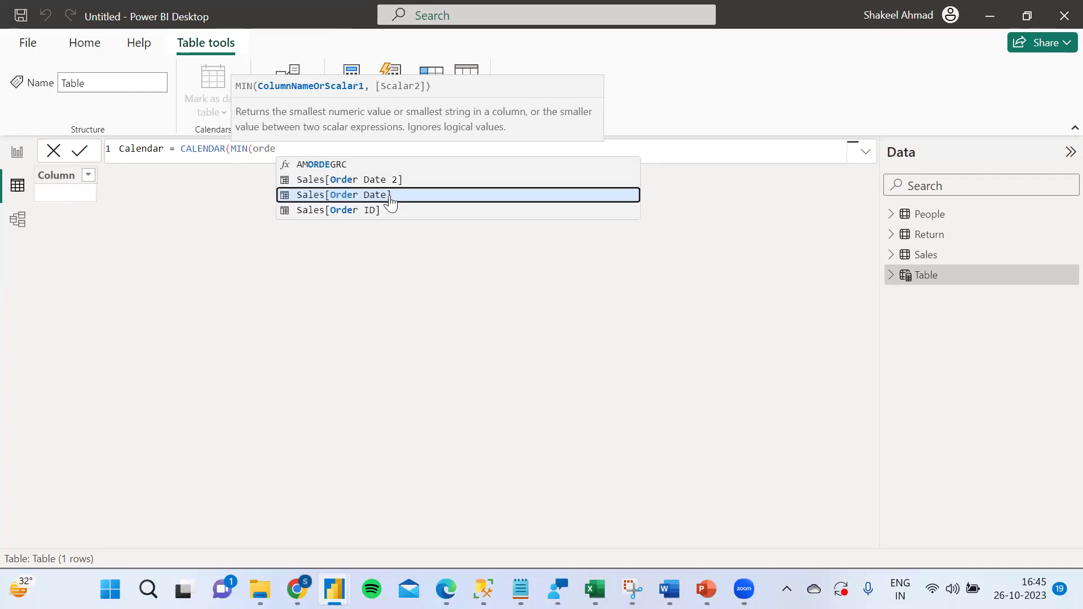
click(389, 196)
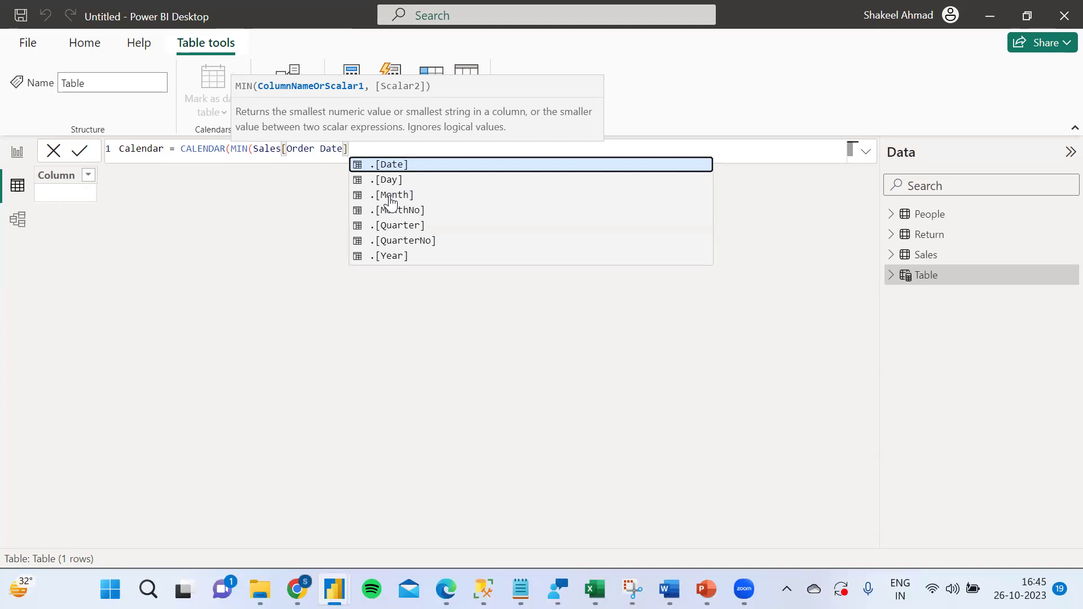
text())
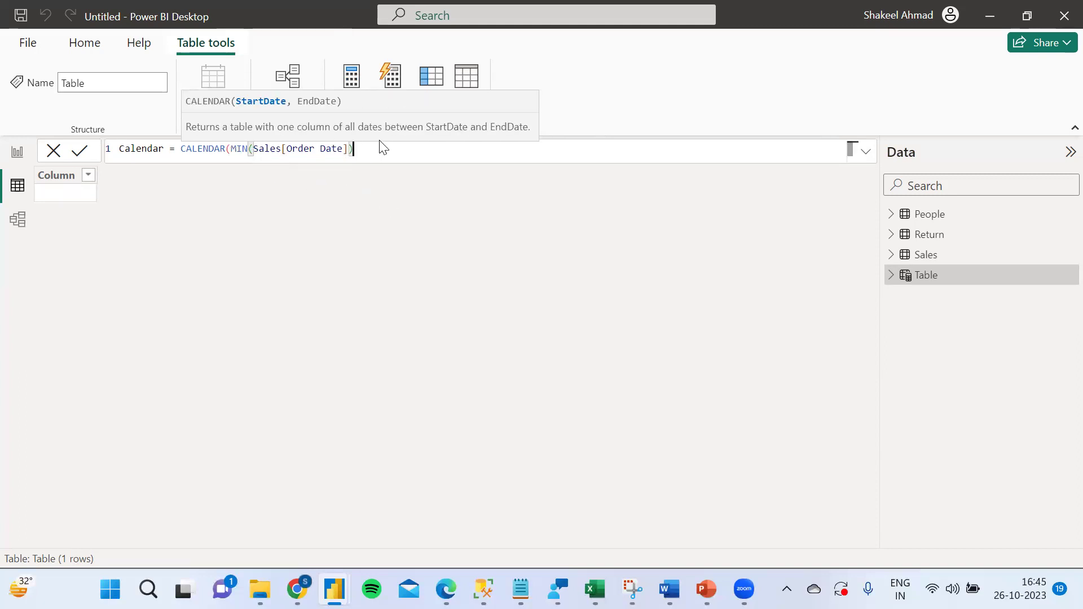
Complete the Calendar formula with MAX(Sales[Order Date]) as the end date and commit it
text(,max)
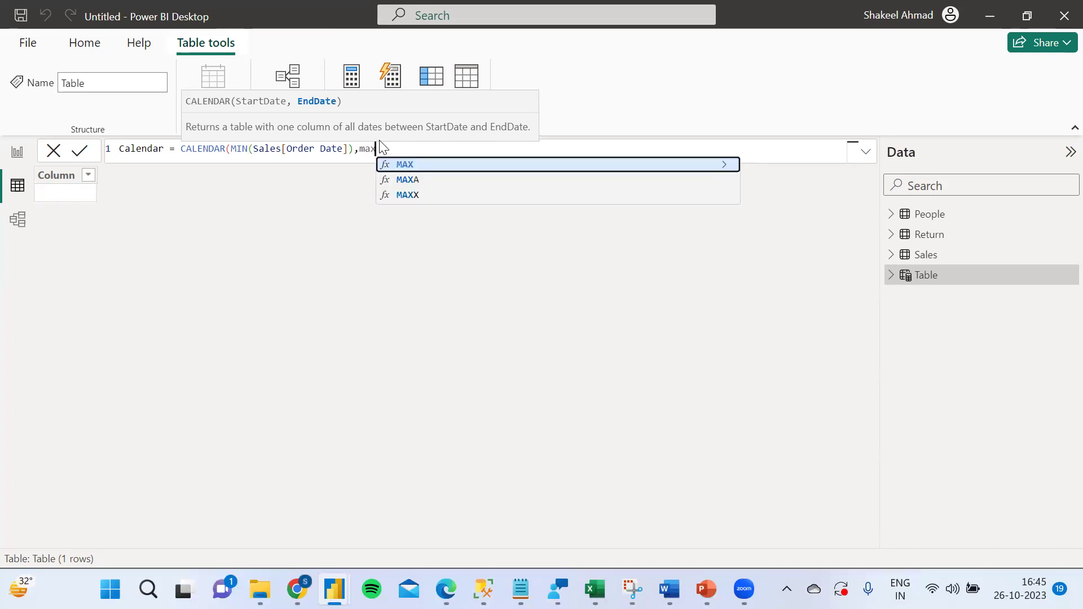
click(414, 166)
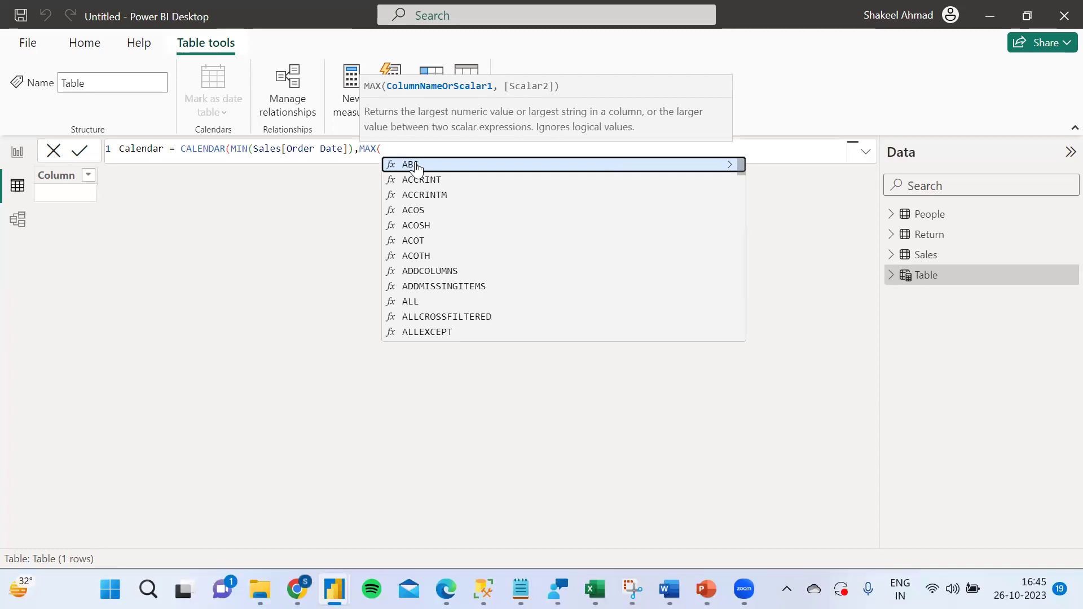
text(order)
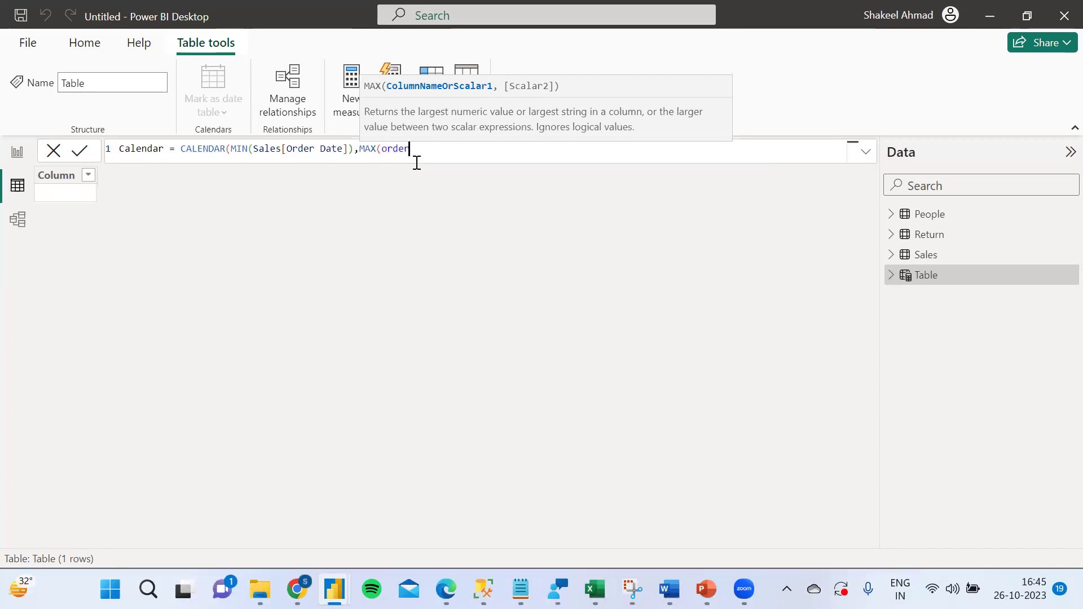
key(BackSpace)
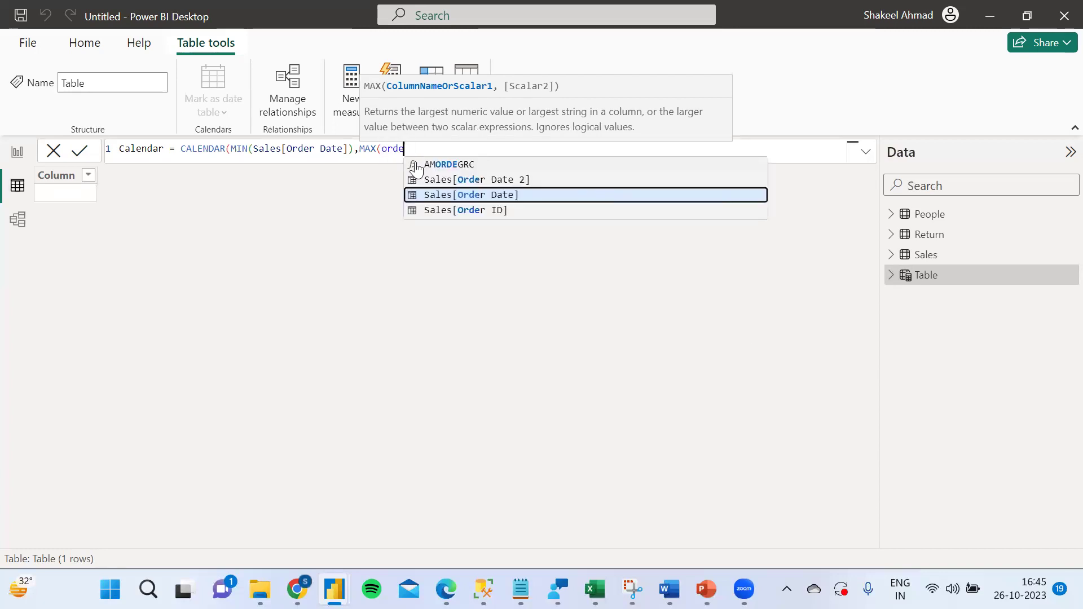
click(438, 194)
text())
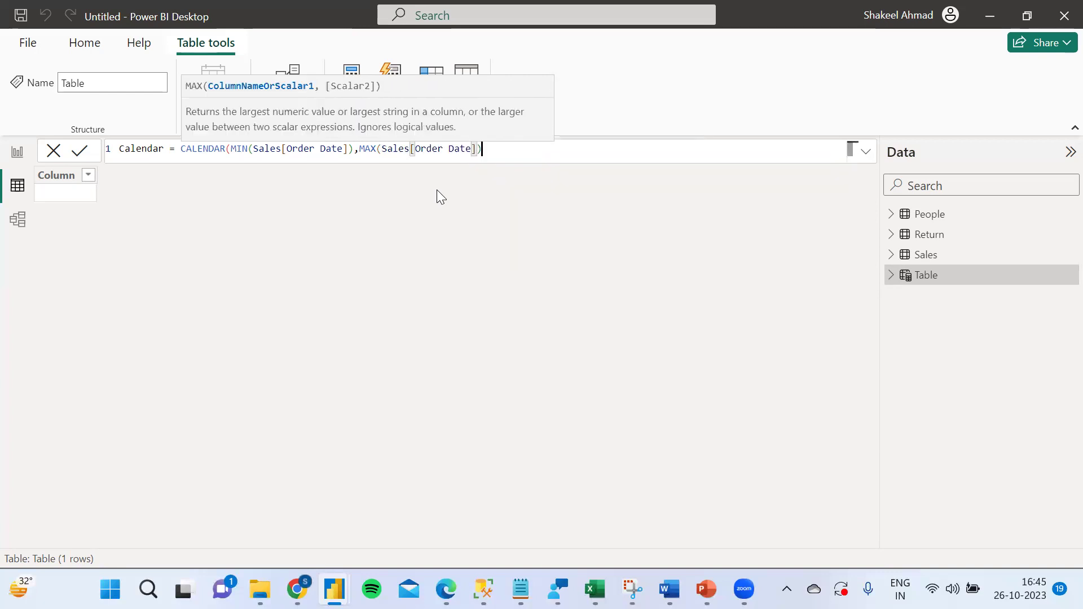
text())
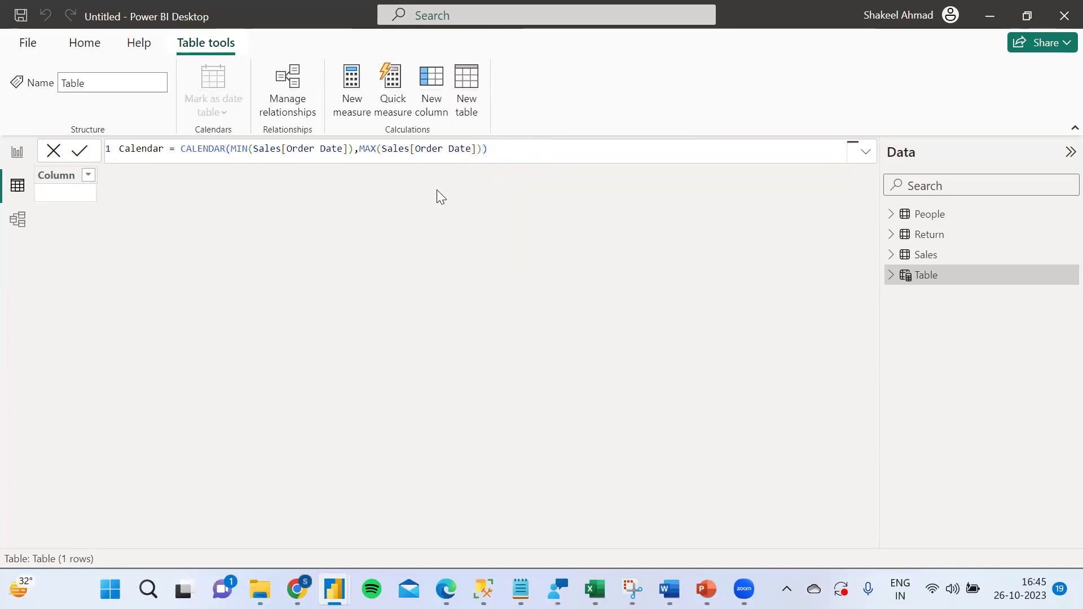
key(Return)
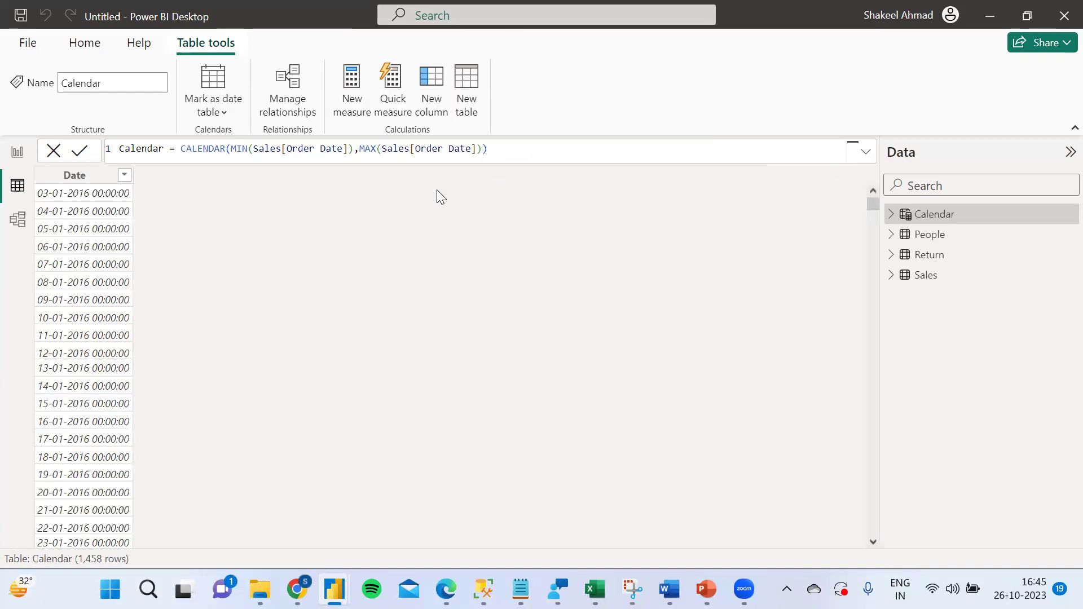
Change the data type of the Calendar table's Date column to Date
click(90, 176)
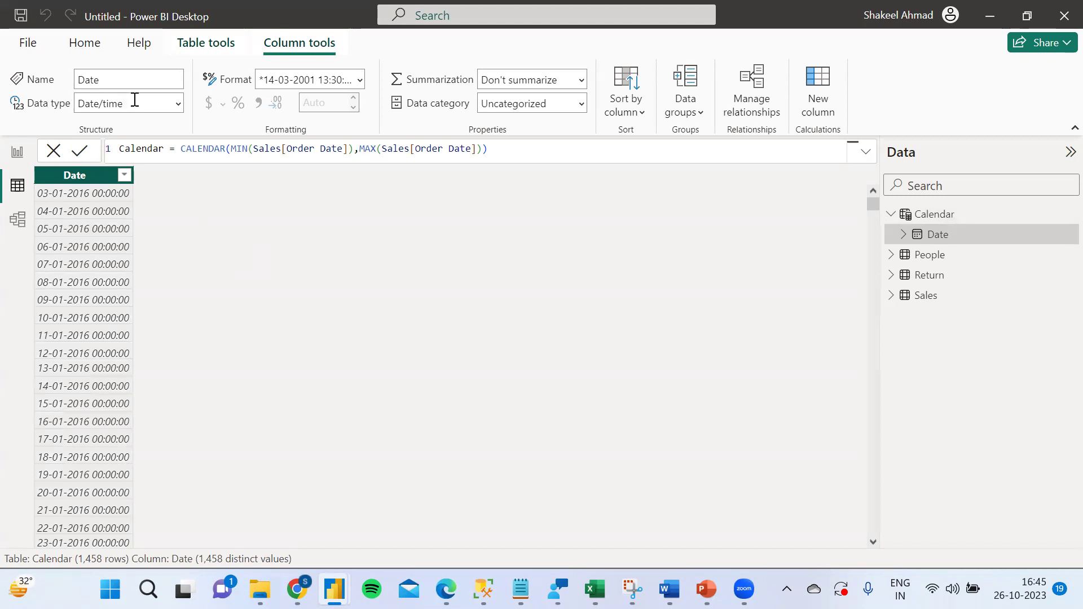
click(177, 106)
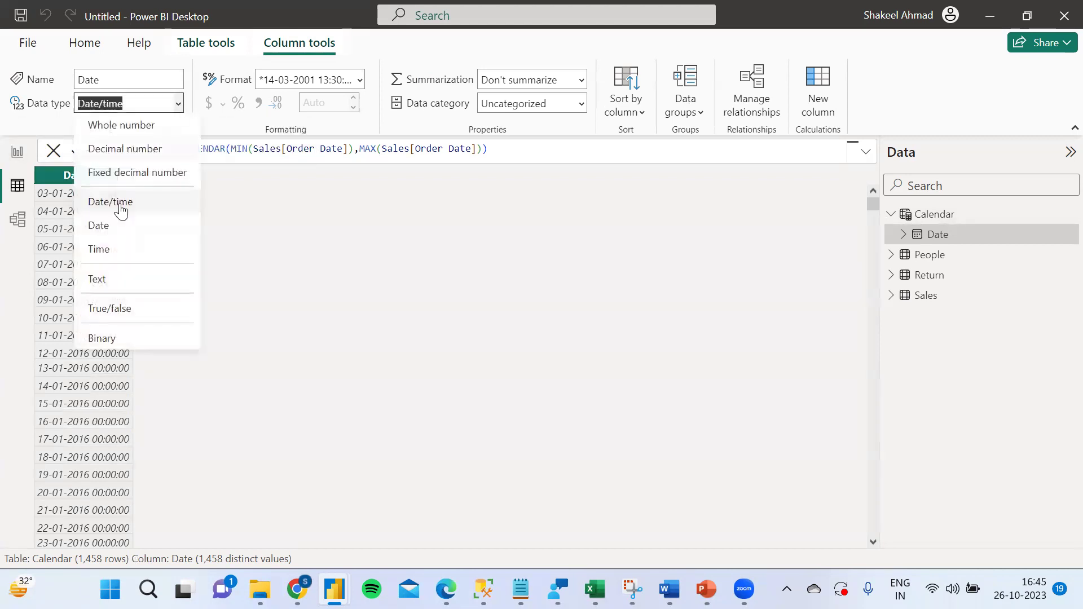
click(299, 243)
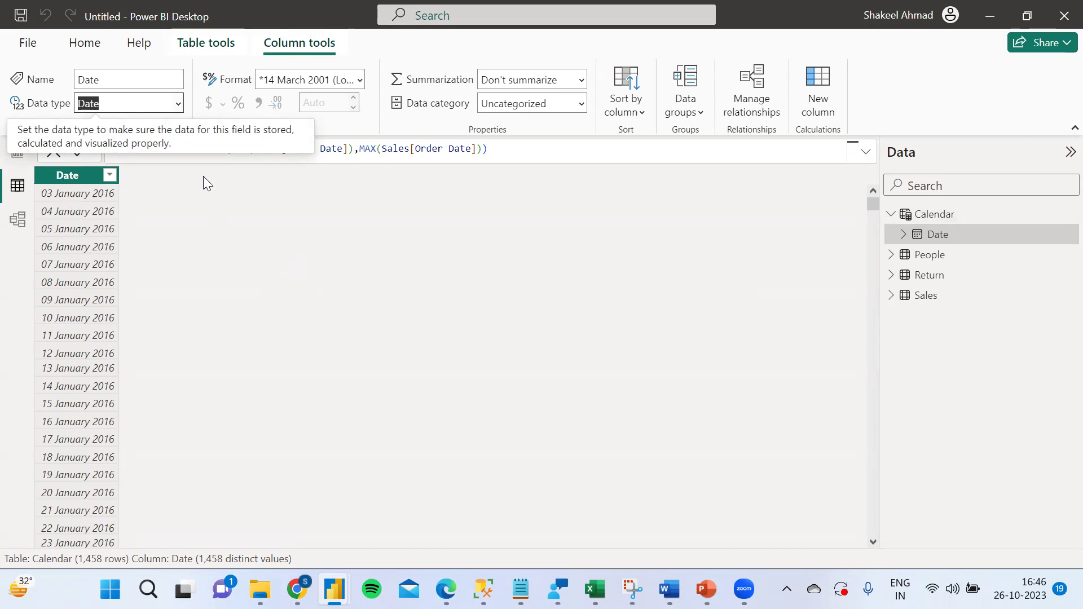
click(499, 151)
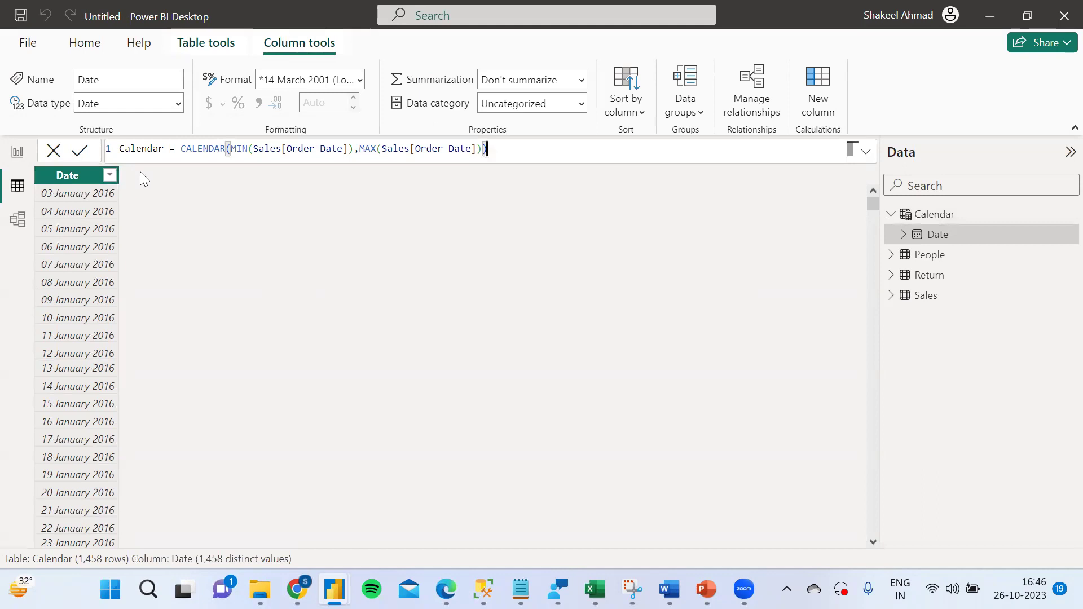
Add a new calculated column to the Calendar table and name it Year in its formula
click(957, 219)
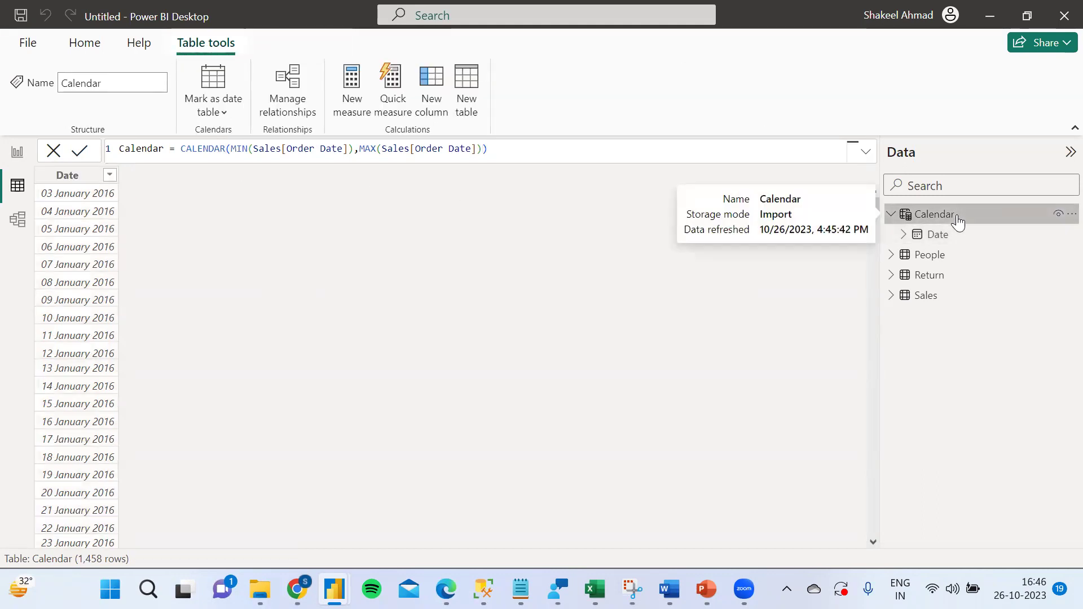
click(429, 95)
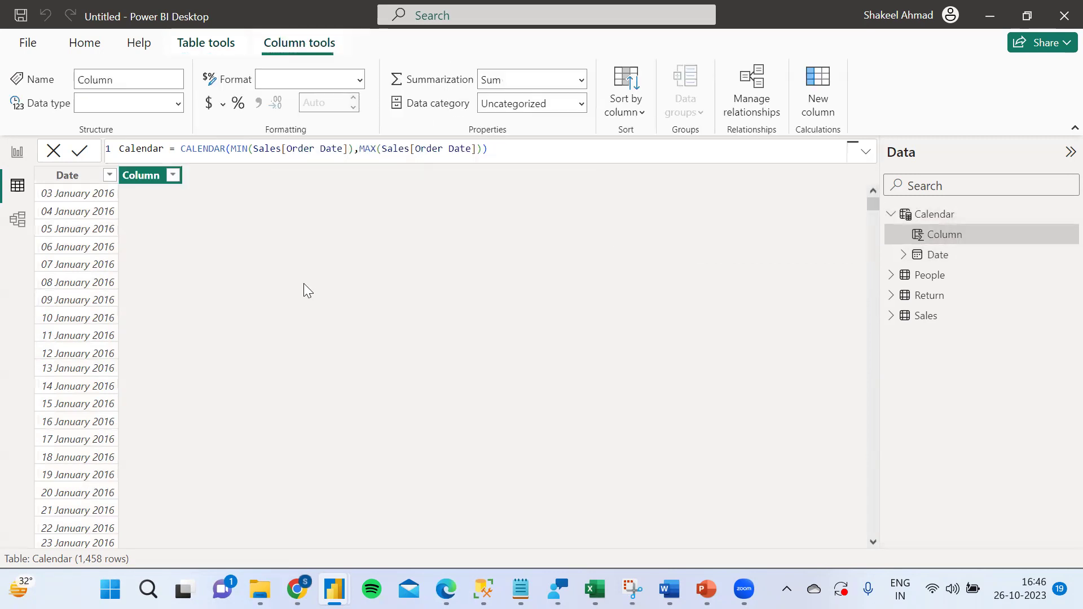
click(164, 149)
double_click(140, 149)
key(BackSpace)
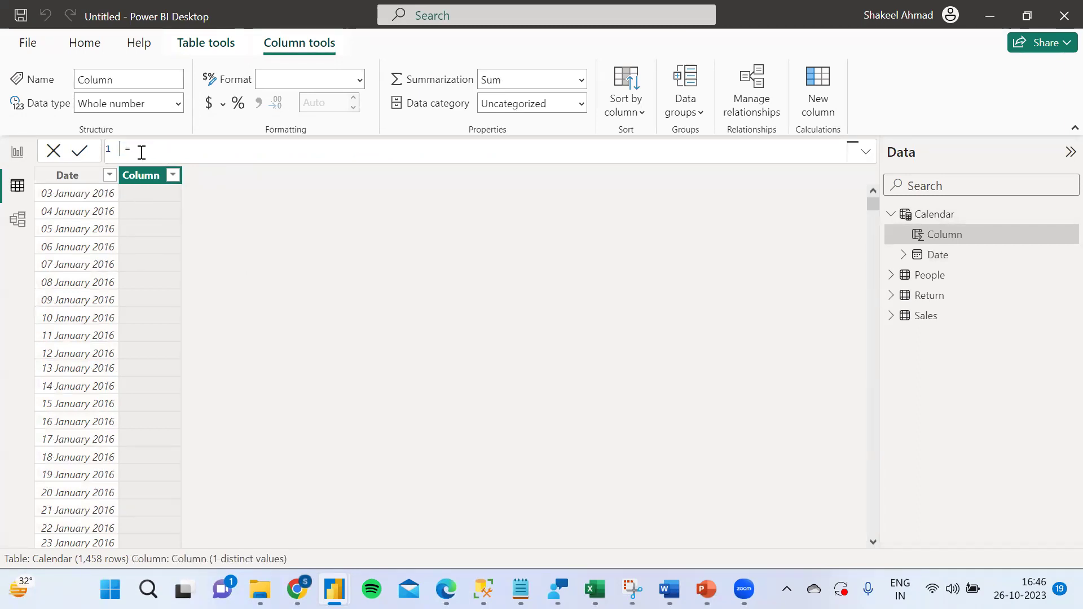
text(Year)
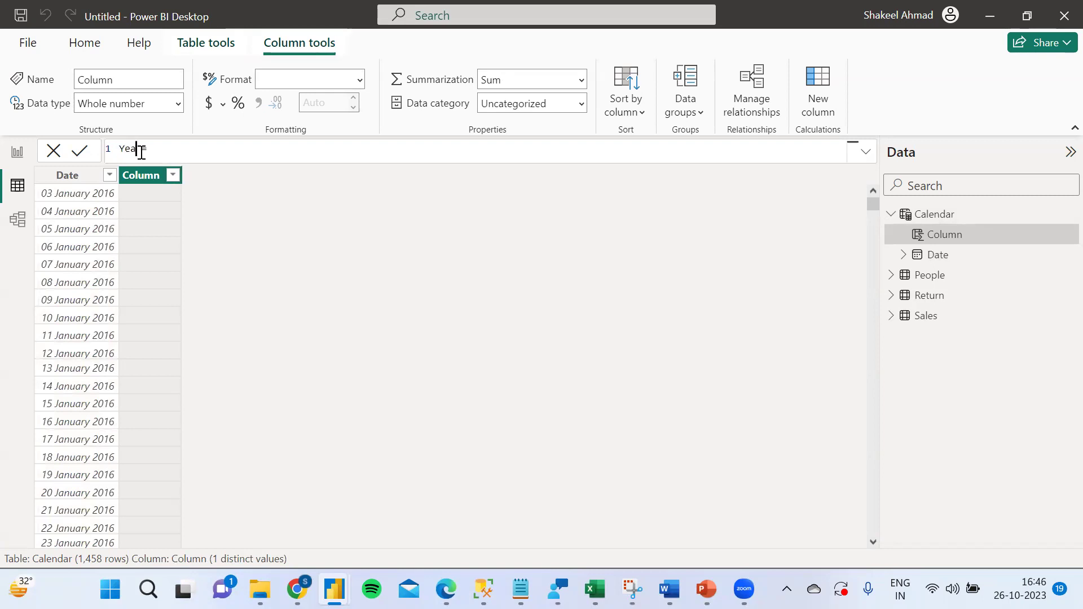
Define the Year column as YEAR('Calendar'[Date]) and commit the formula
click(161, 147)
text(ye)
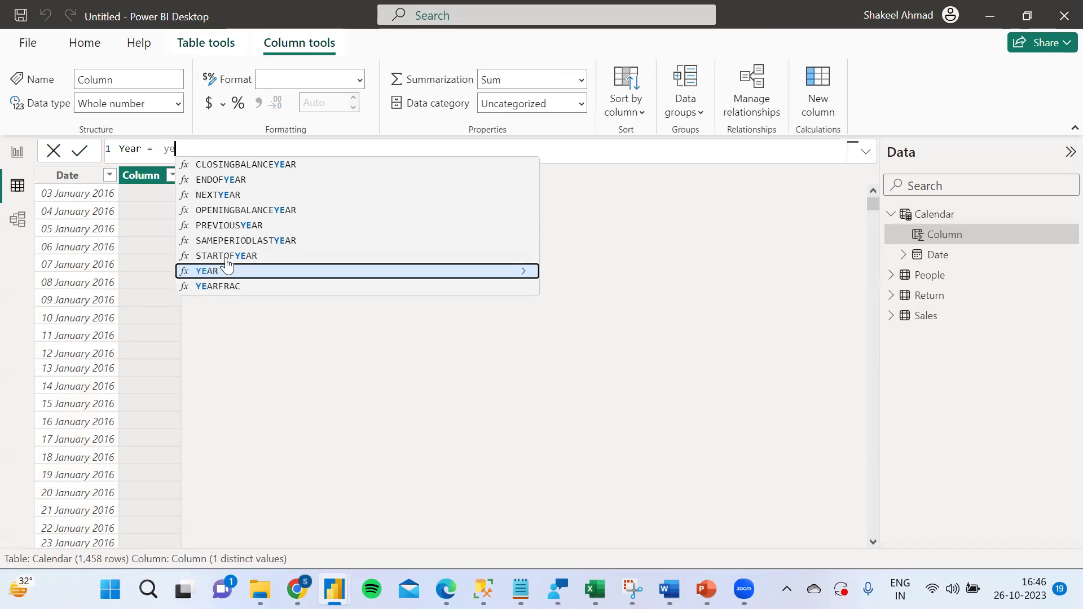
click(205, 270)
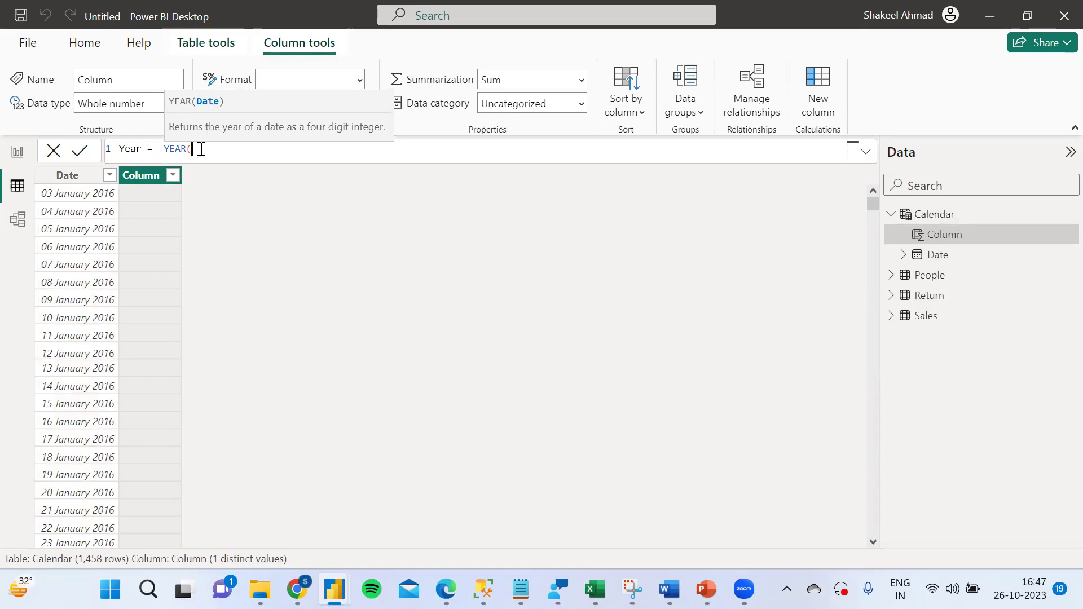
text(date)
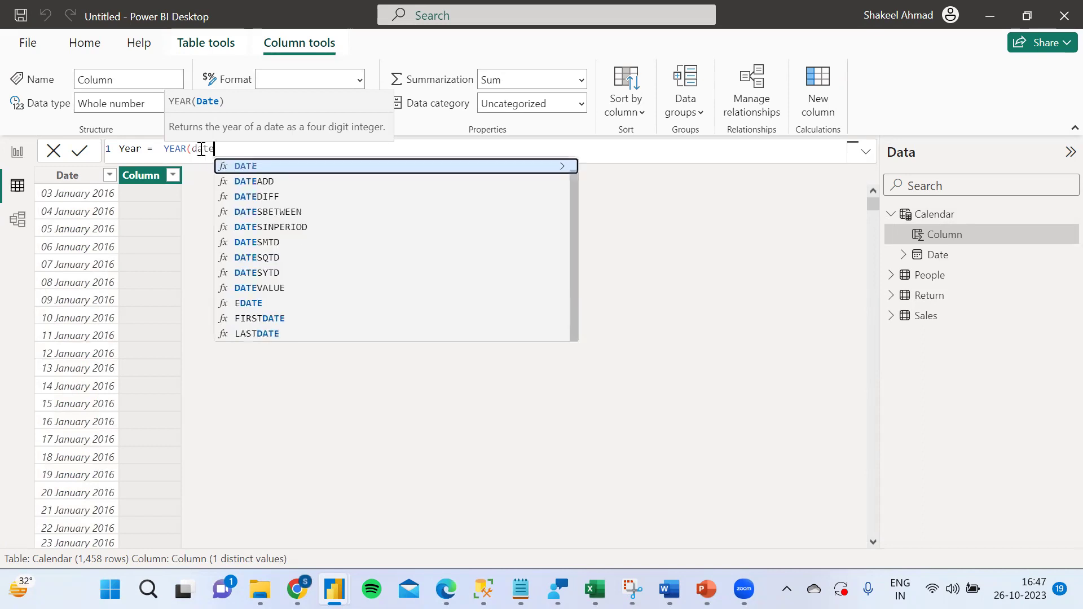
drag(573, 197, 574, 164)
click(363, 163)
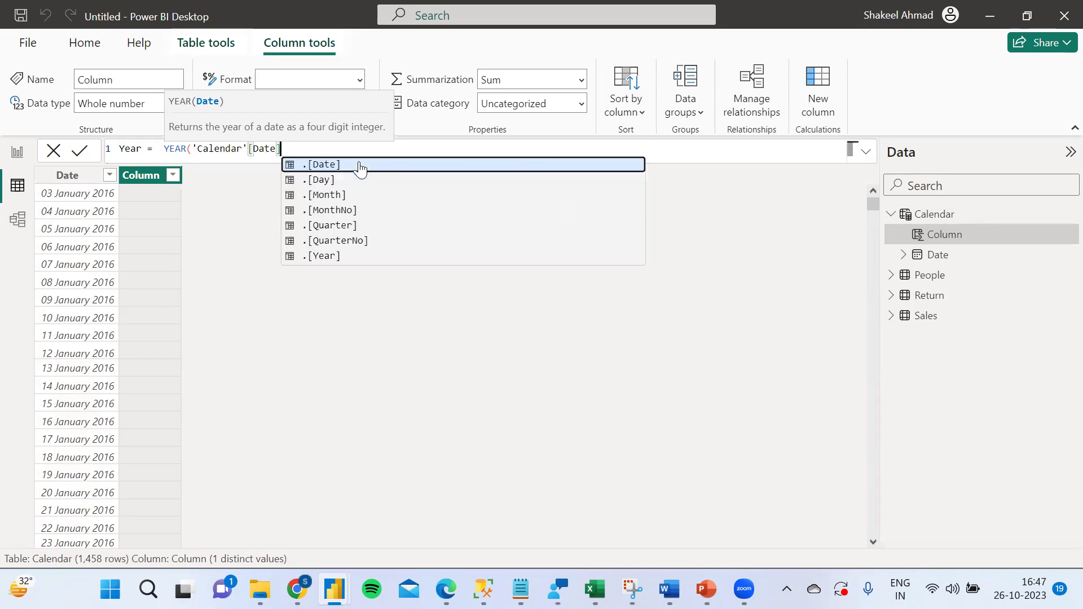
text())
key(Return)
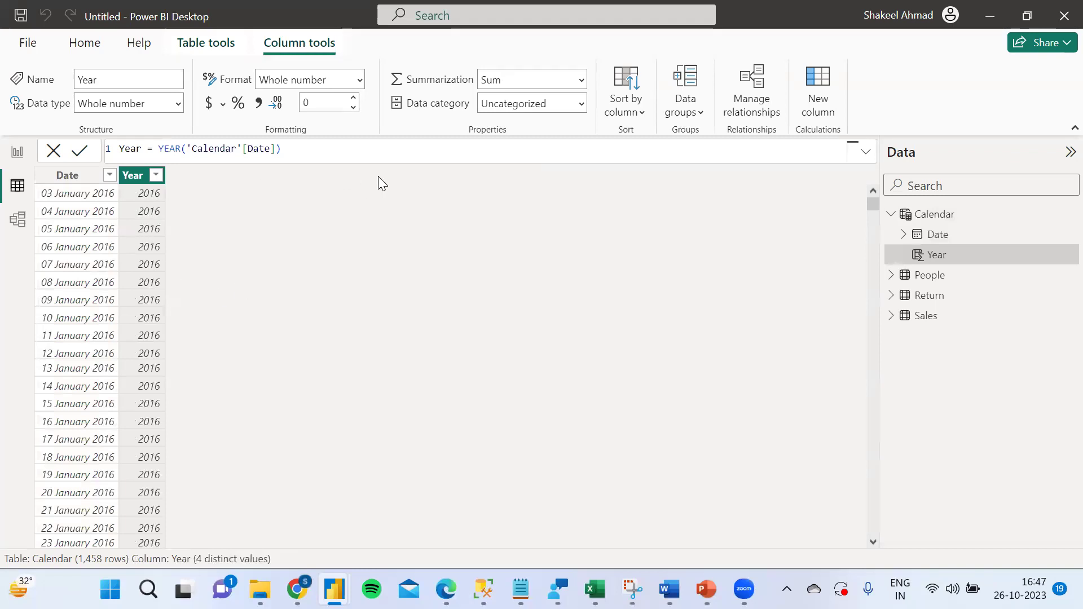
Add a calculated column to the Calendar table defined as Month = MONTH('Calendar'[Date]) and commit the formula
click(964, 216)
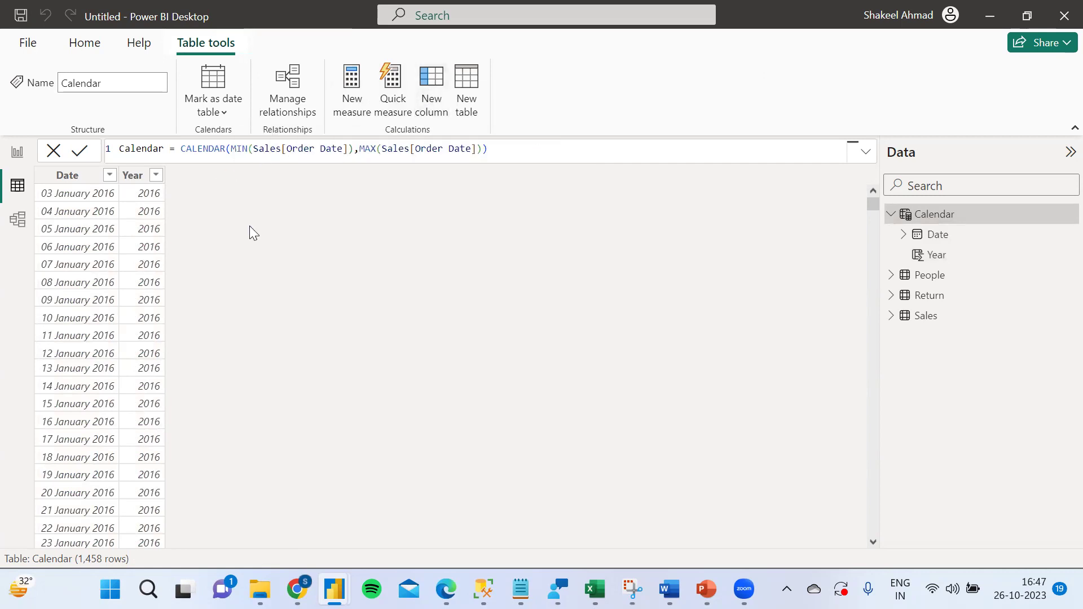
double_click(135, 147)
text(Month =)
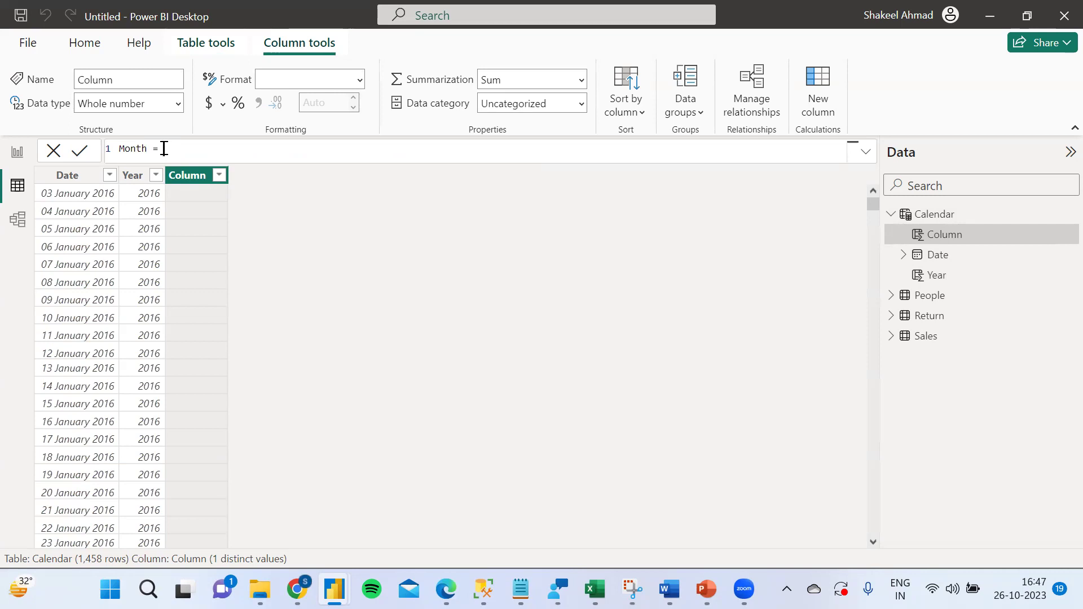
text(Mon)
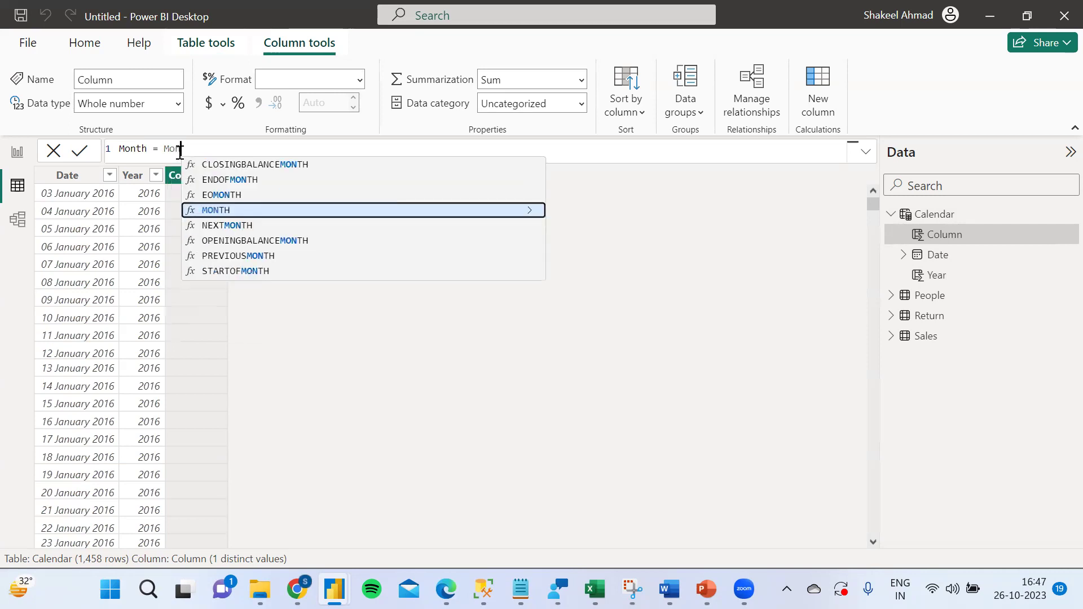
click(221, 210)
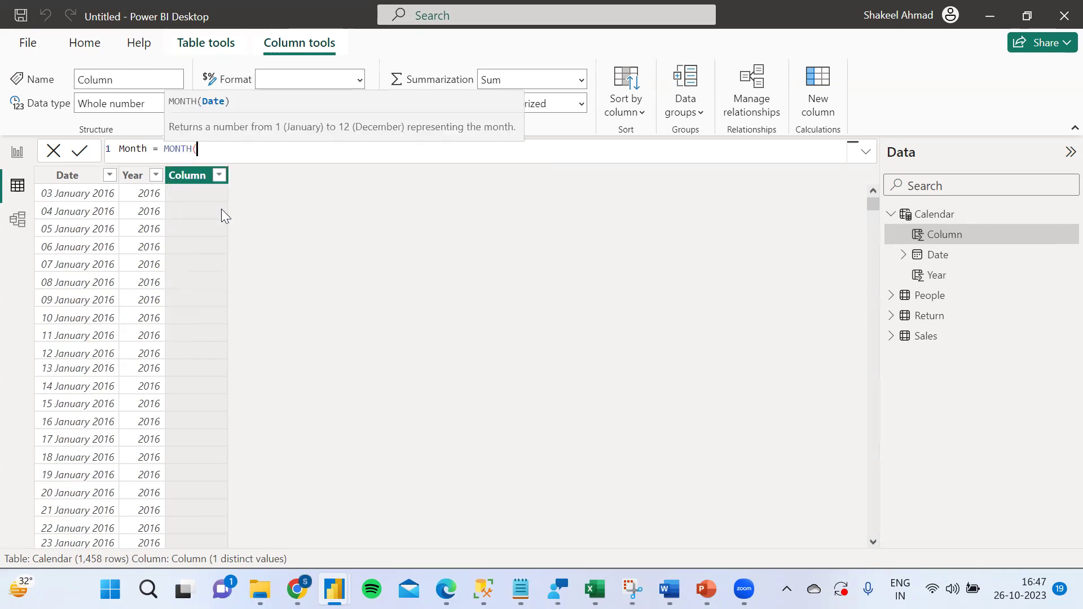
text(date)
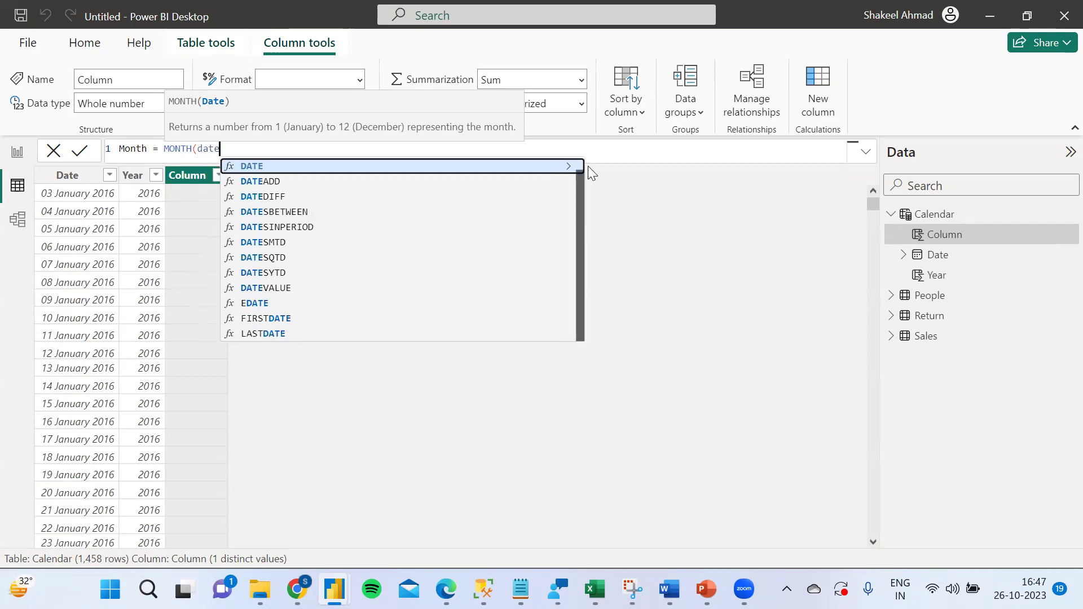
click(382, 167)
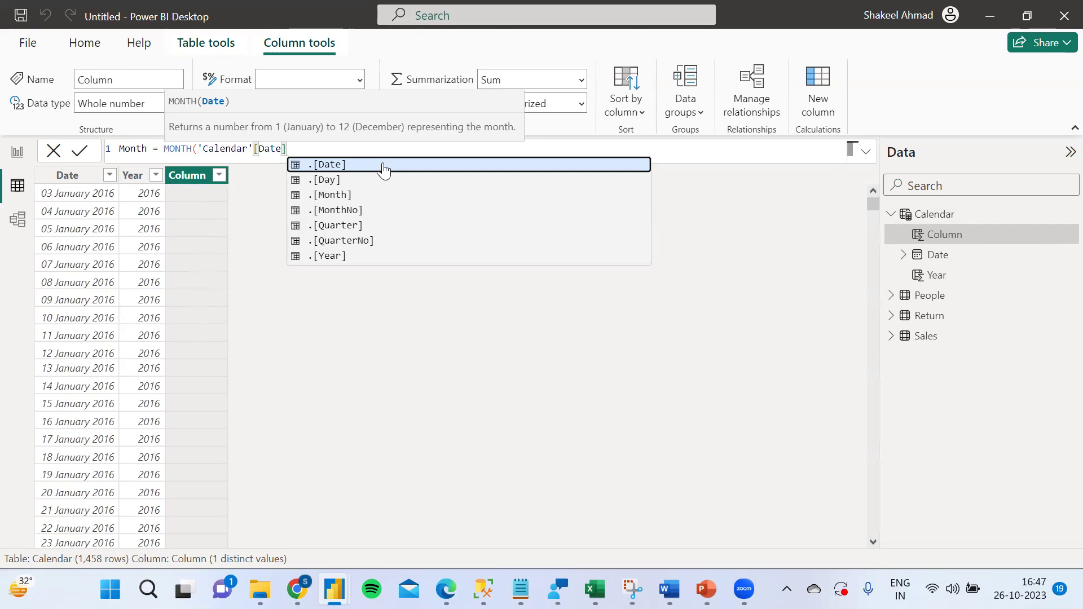
key(Escape)
text())
key(Return)
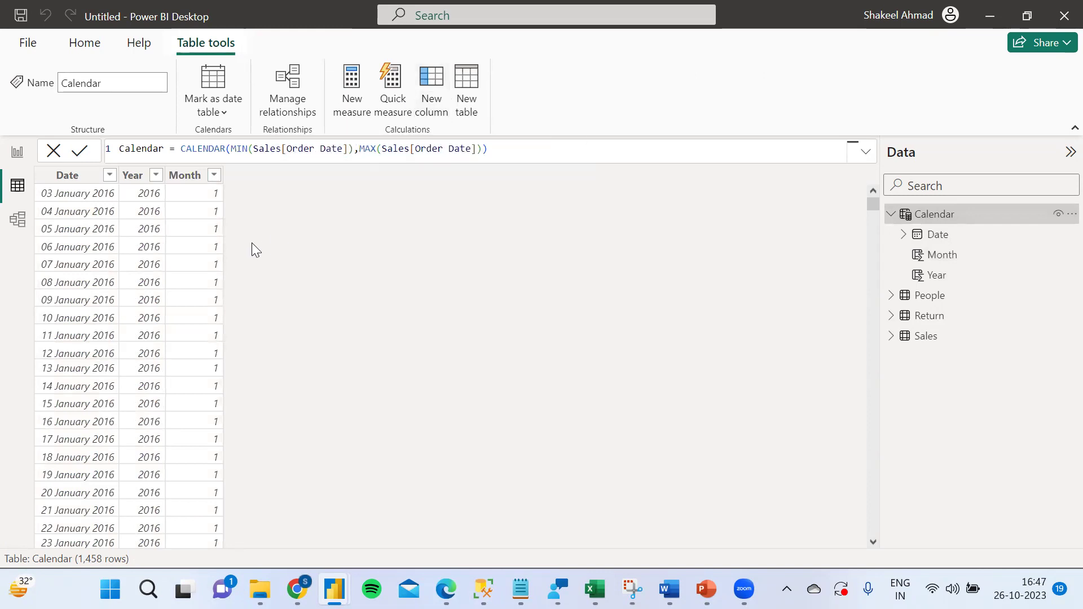
Add a calculated column to the Calendar table defined as Month_Name = FORMAT('Calendar'[Date],"mmm") and commit the formula
click(185, 149)
drag(185, 149, 130, 146)
click(130, 145)
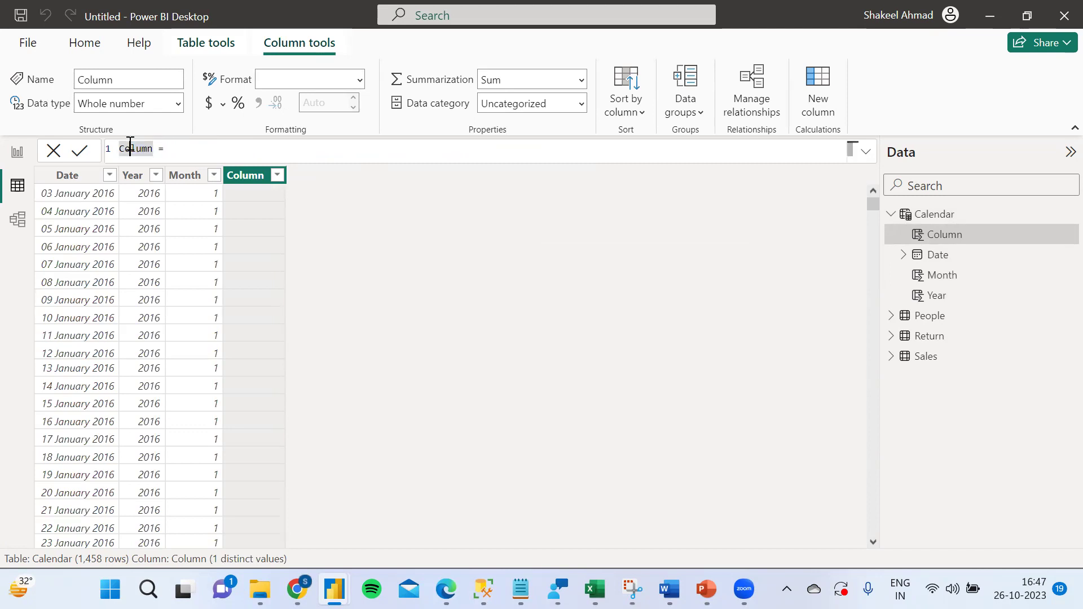
text(Month)
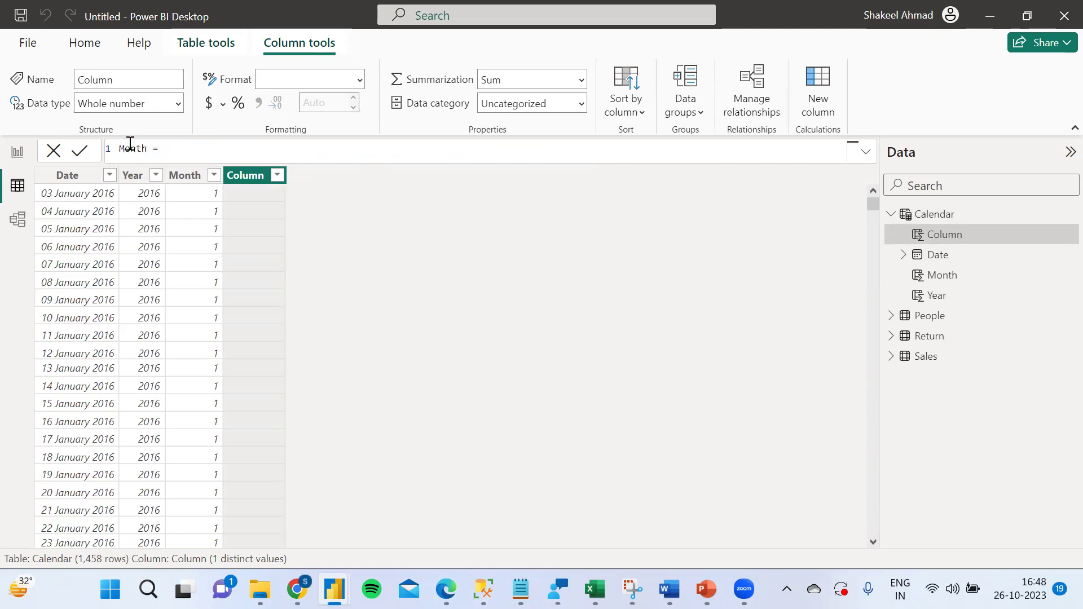
text(_Name = forma)
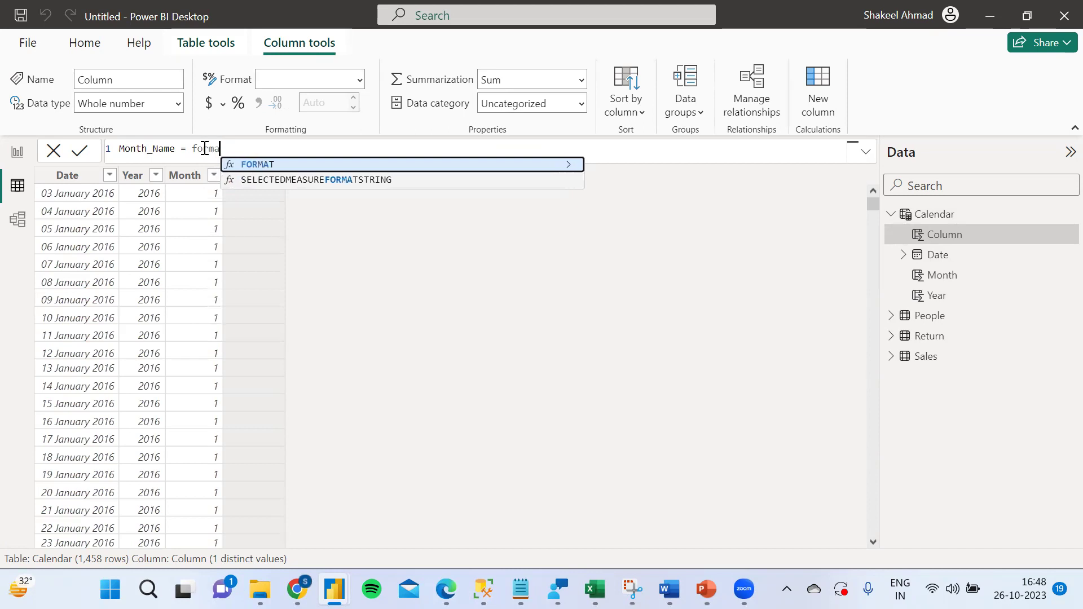
click(249, 163)
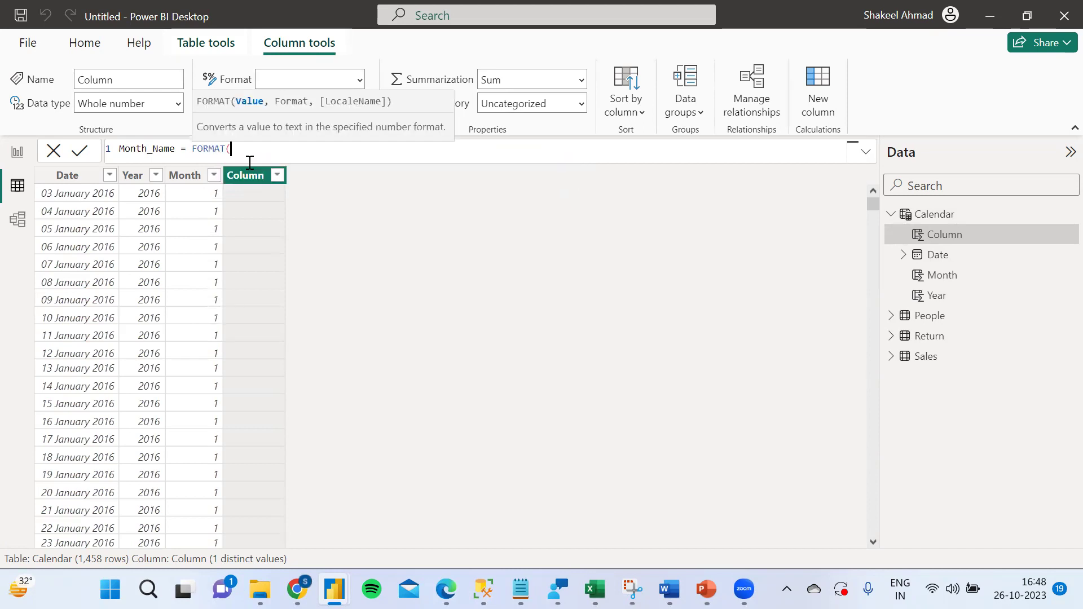
text(date)
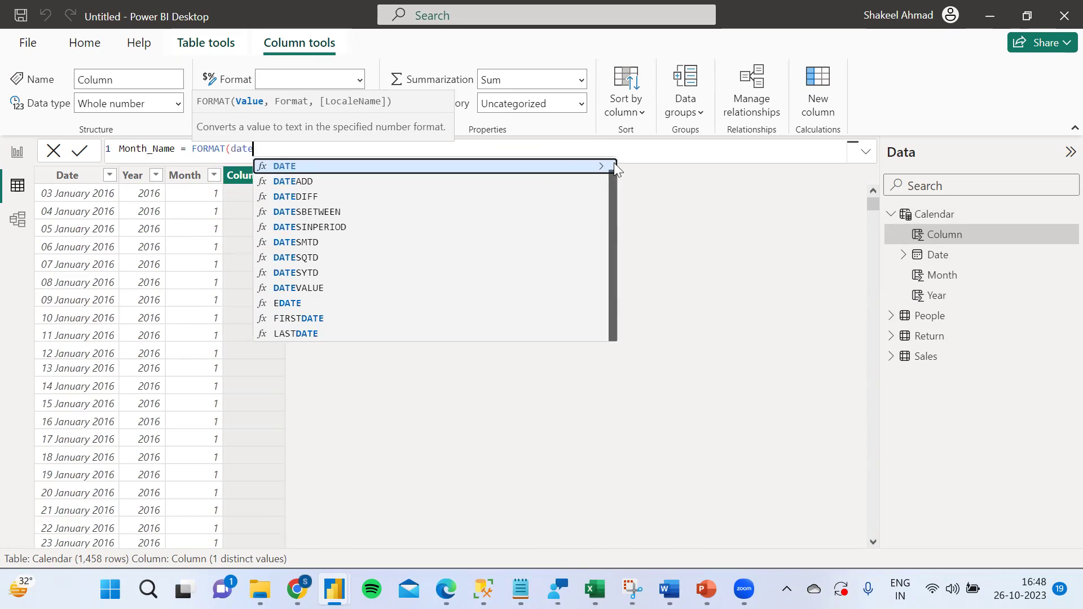
scroll(613, 163, up, 1)
click(431, 164)
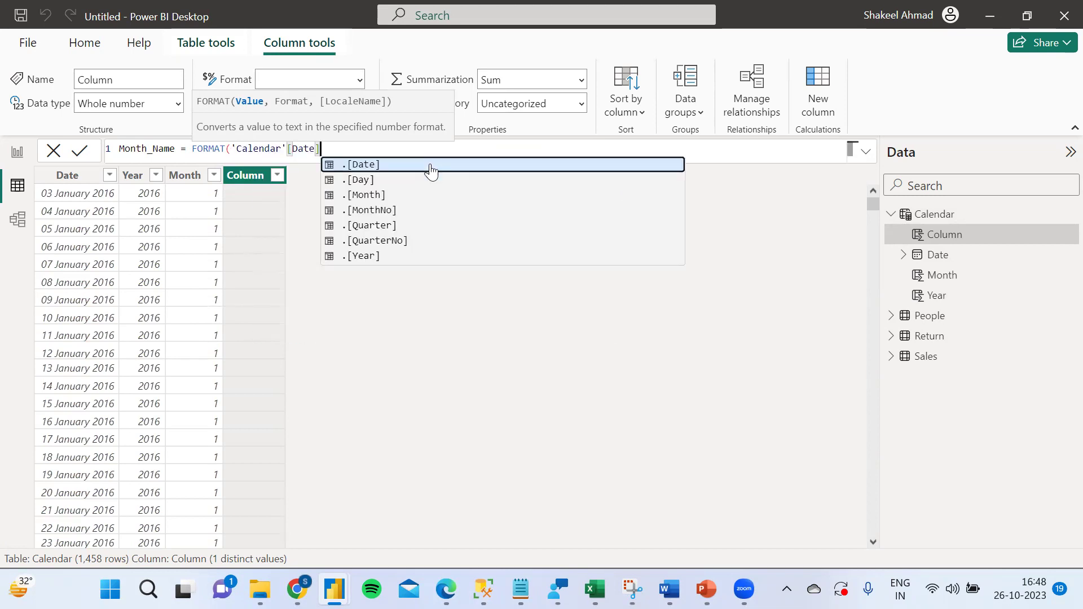
text(,")
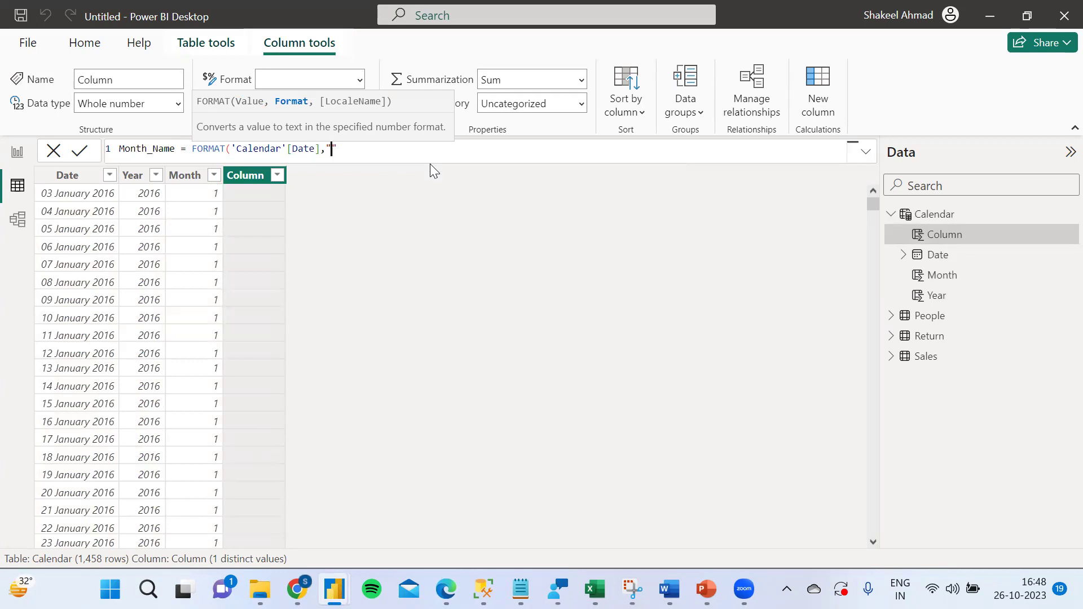
text(mmm"))
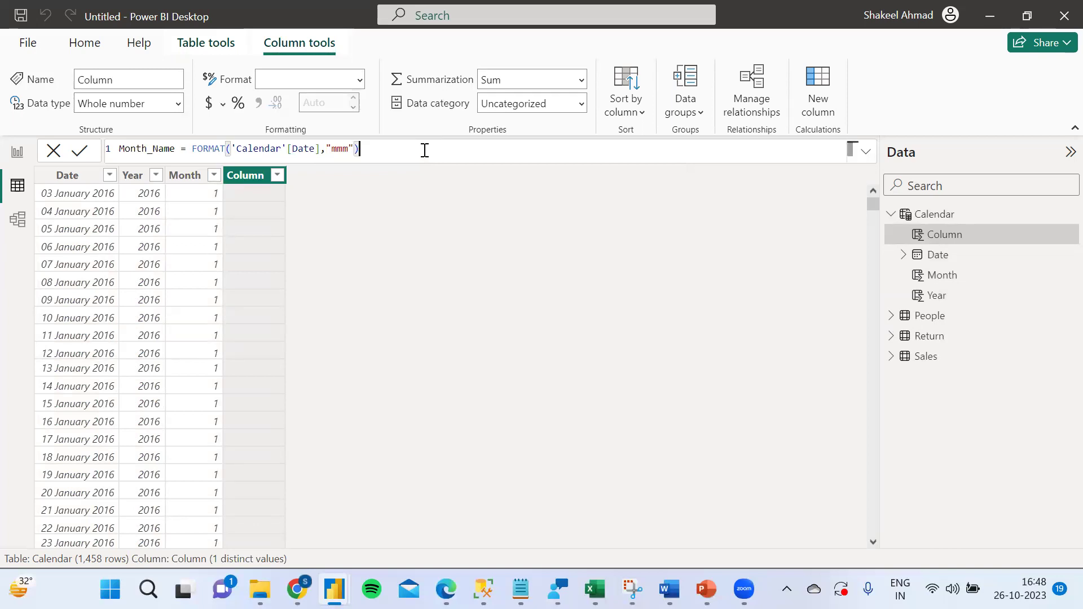
key(Return)
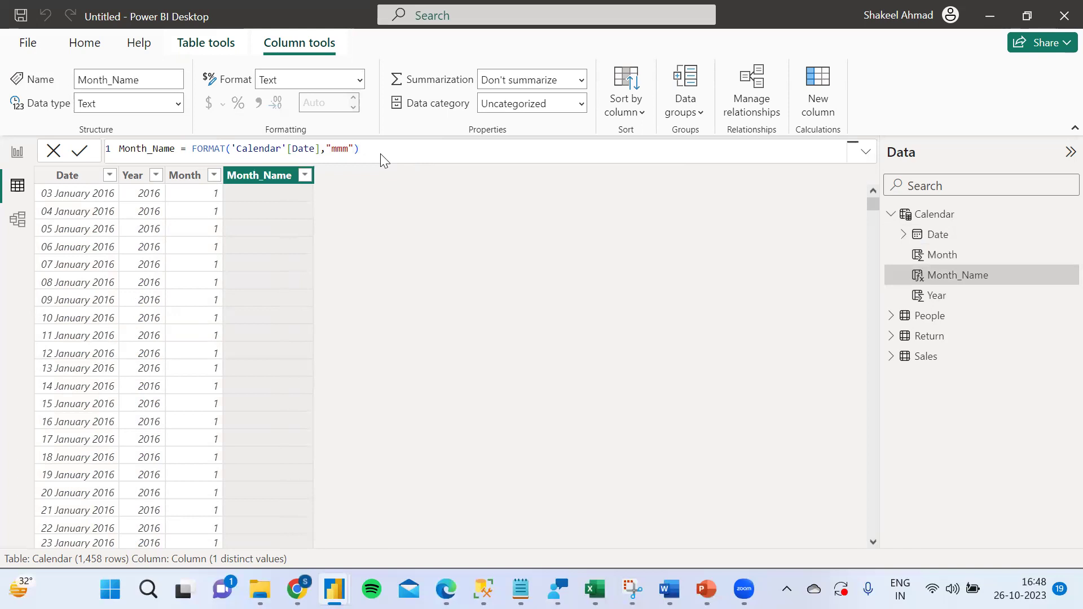
Change the format string in the Month_Name formula to "mmmm" and commit it
click(350, 150)
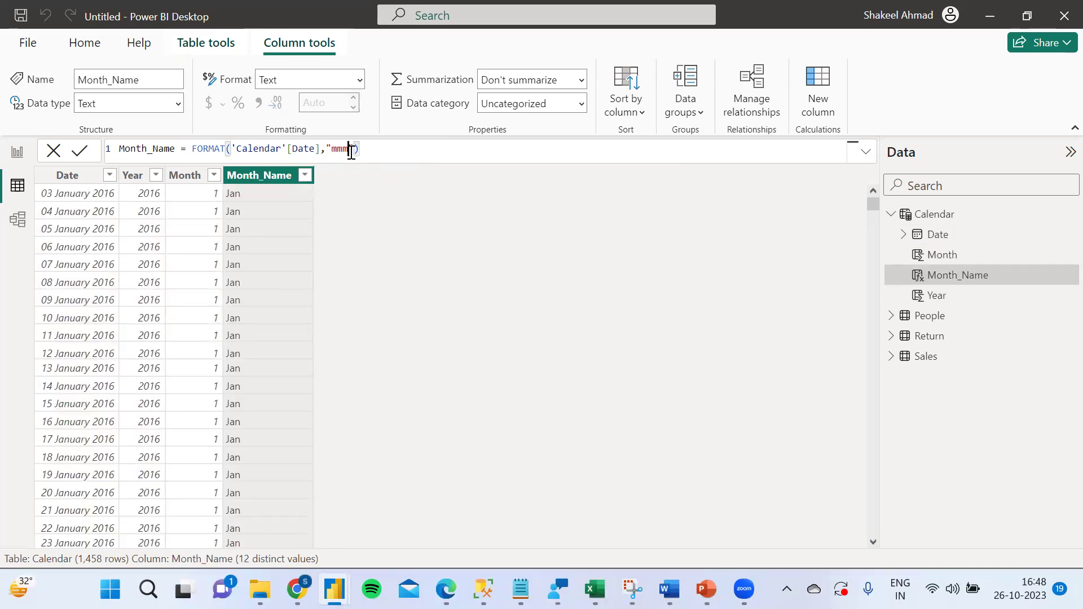
text(m)
key(Return)
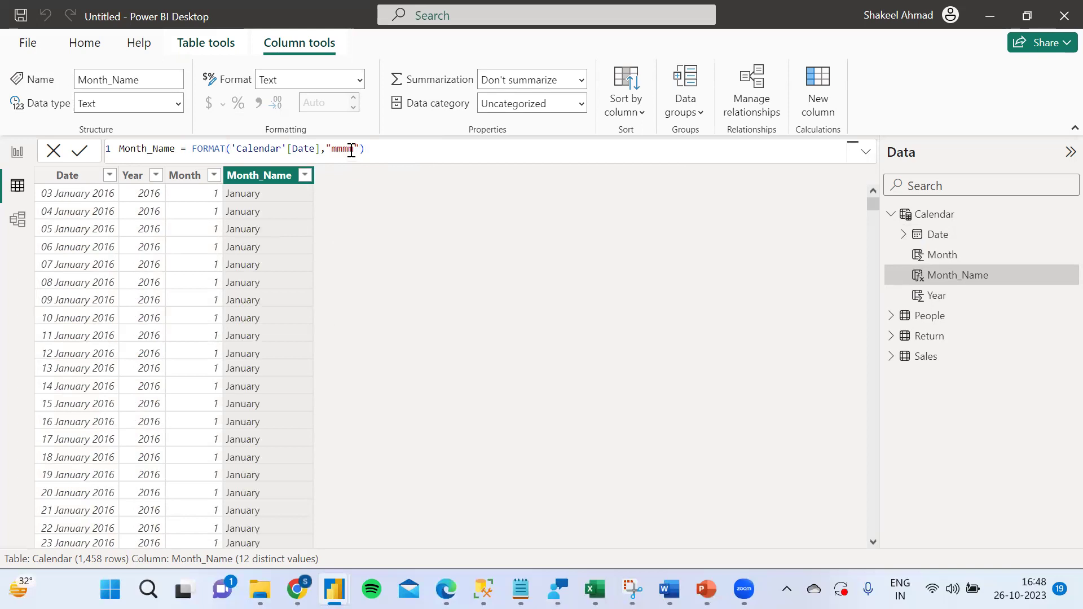
Replace the format string in the Month_Name formula with "yyyy" and commit it
double_click(353, 150)
text(mmm)
key(BackSpace)
key(BackSpace)
key(BackSpace)
text(yyyy)
key(Return)
Replace the Month_Name formula's format string with a single "M" and commit it
click(353, 150)
key(BackSpace)
key(BackSpace)
key(BackSpace)
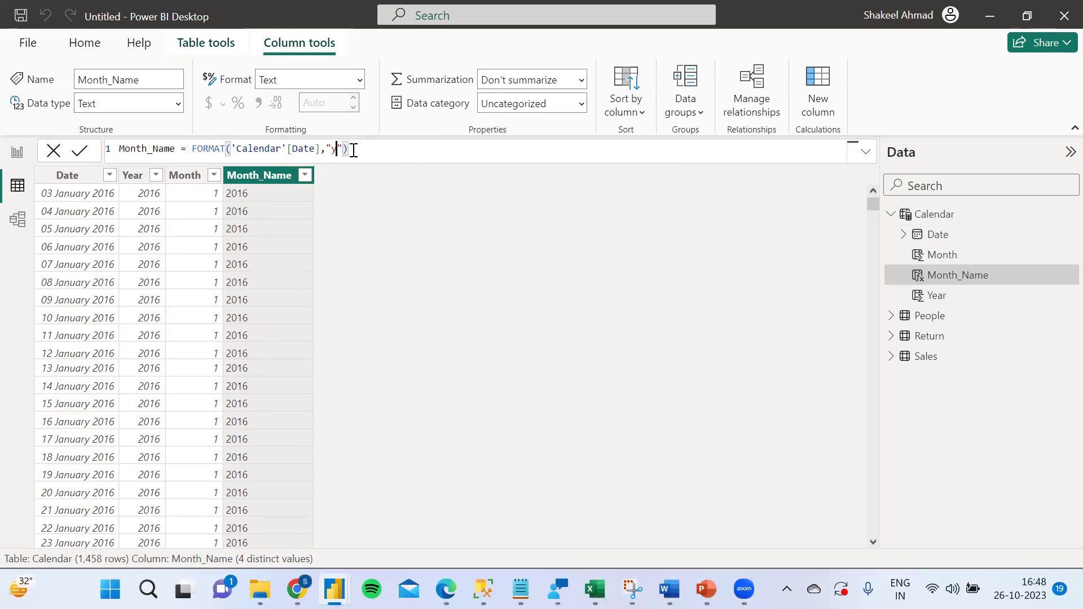
key(BackSpace)
text(M)
key(Return)
Set the Month_Name formula's format string to "ddd" to try out short weekday names
click(339, 150)
key(BackSpace)
text(ddd)
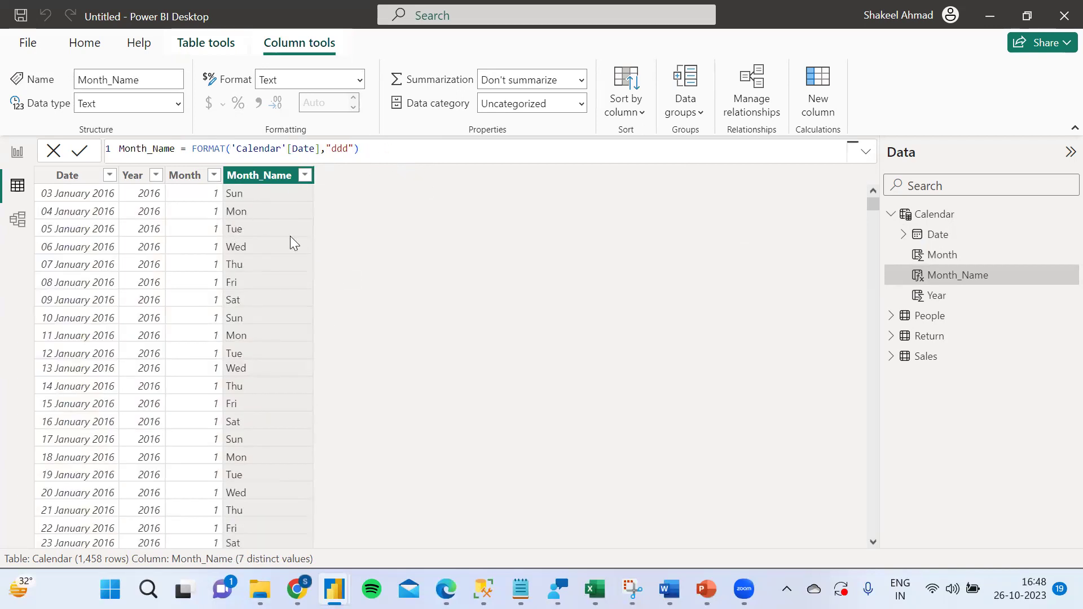
Set the Month_Name formula's format string to "mmm-yyyy" and commit it
double_click(345, 149)
text(d)
key(BackSpace)
text(mm-yyyy)
click(342, 150)
text(m)
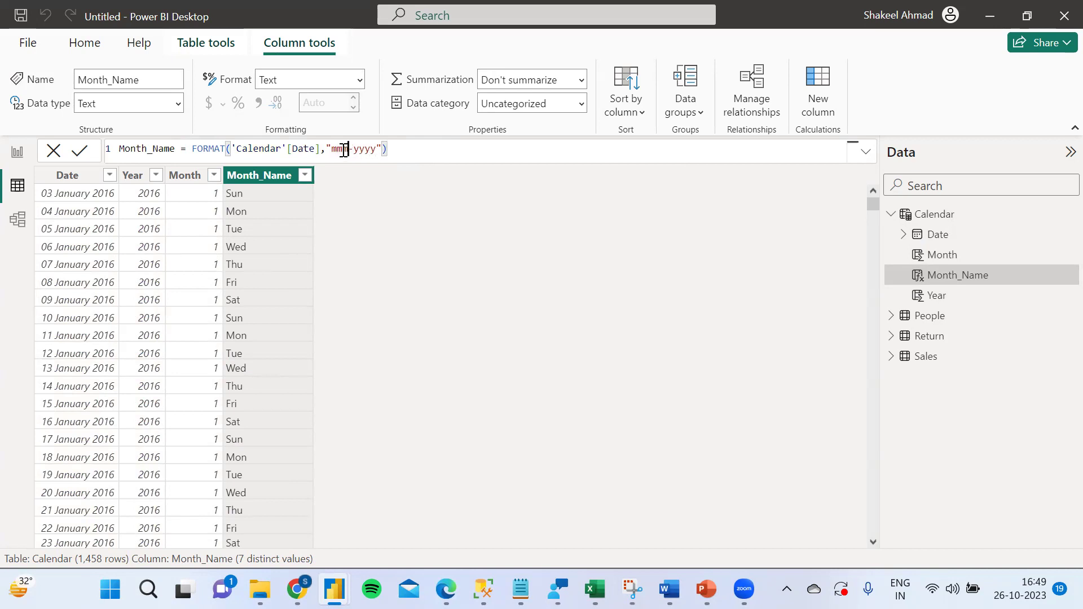
key(Return)
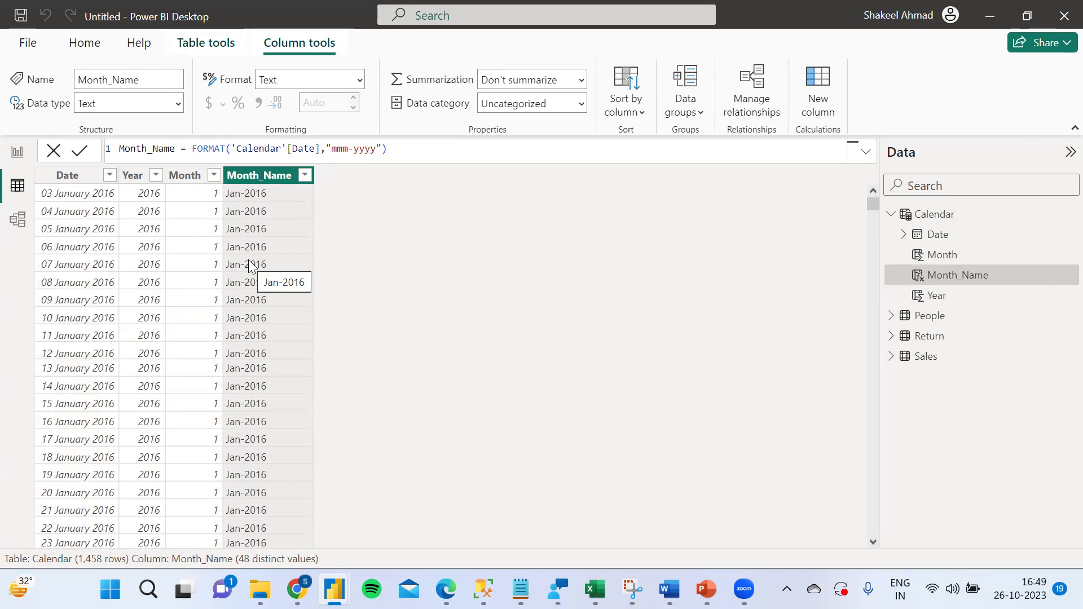
Remove the year part from the Month_Name format string so it reads "mmm", and commit the formula
click(375, 151)
key(BackSpace)
key(BackSpace)
key(BackSpace)
key(BackSpace)
key(BackSpace)
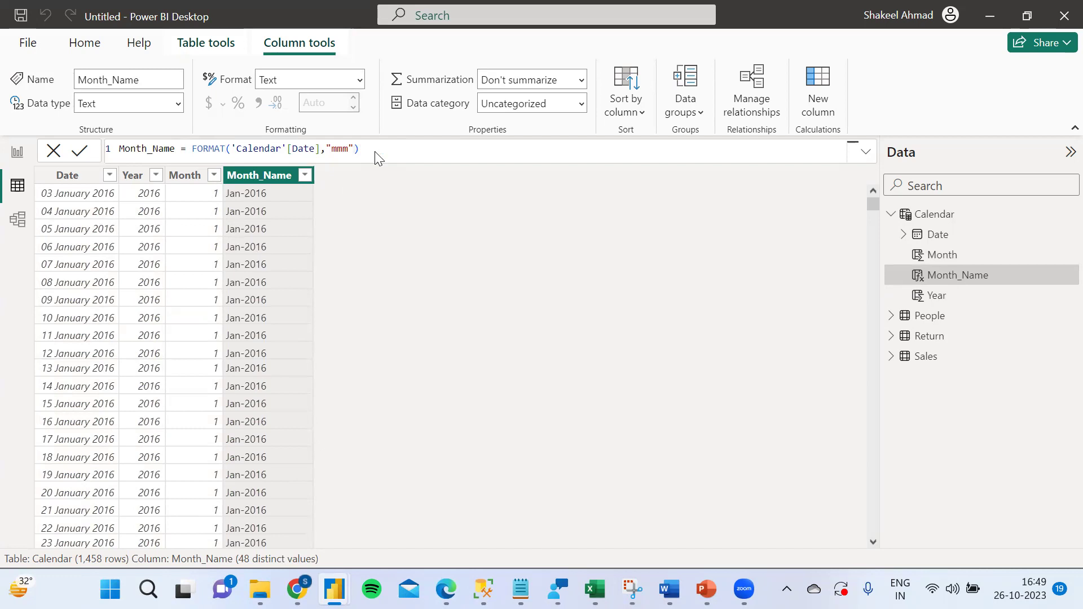
key(Return)
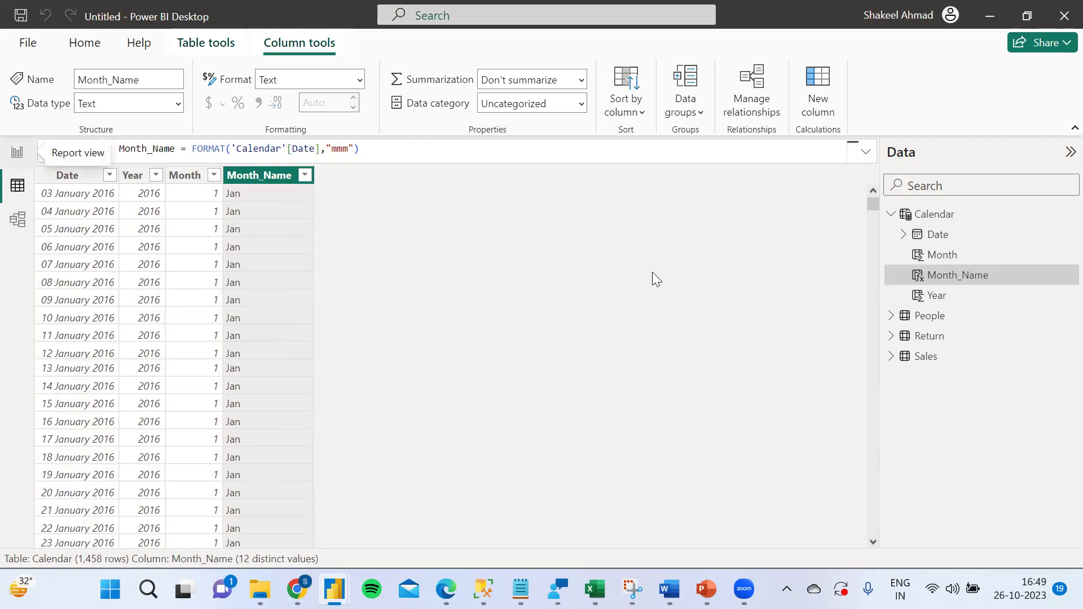
Add a new measure to the Calendar table and begin its formula as Total_saless = sum
click(892, 215)
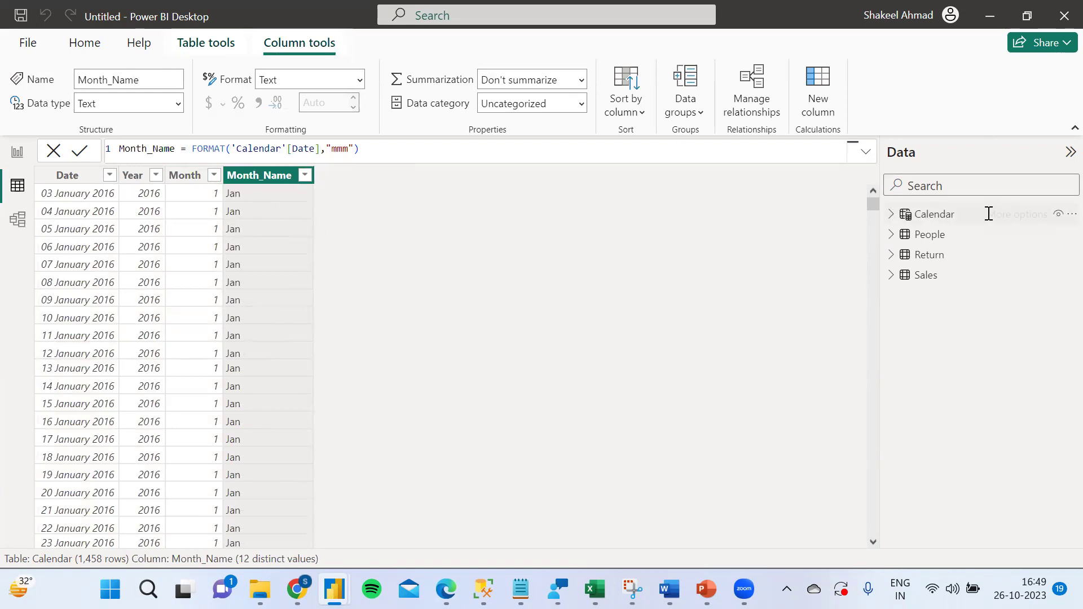
click(964, 218)
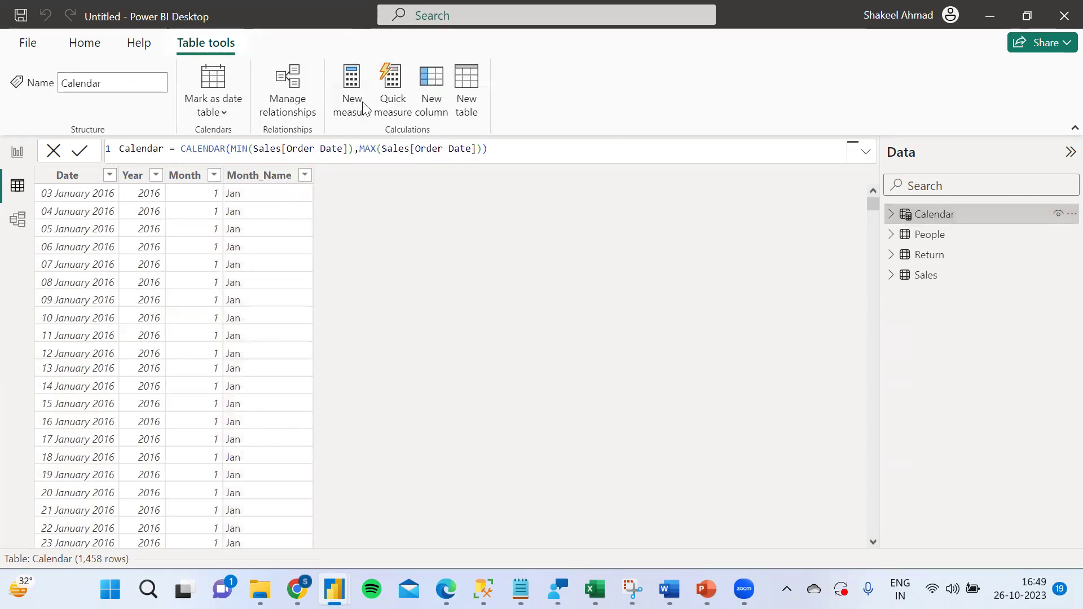
click(360, 95)
triple_click(157, 149)
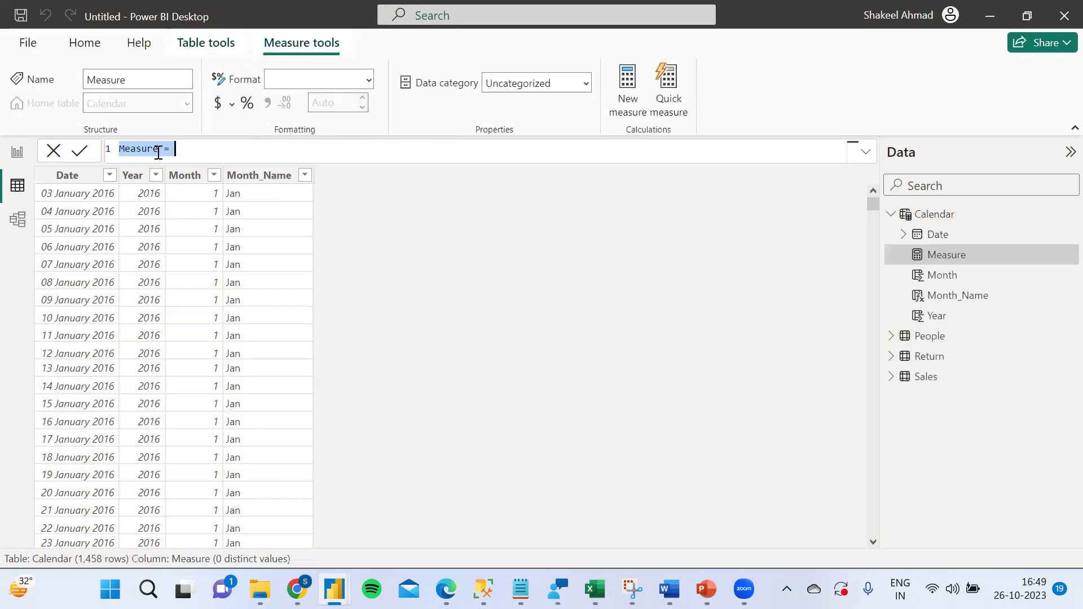
click(142, 148)
double_click(144, 149)
key(BackSpace)
text(Tot)
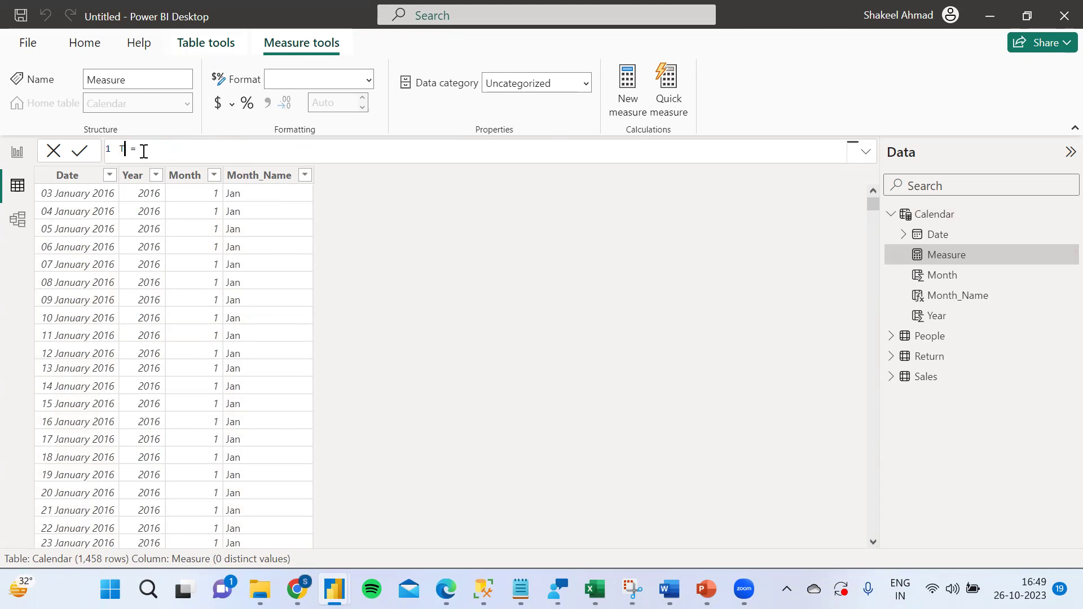
text(al_saless  = sum)
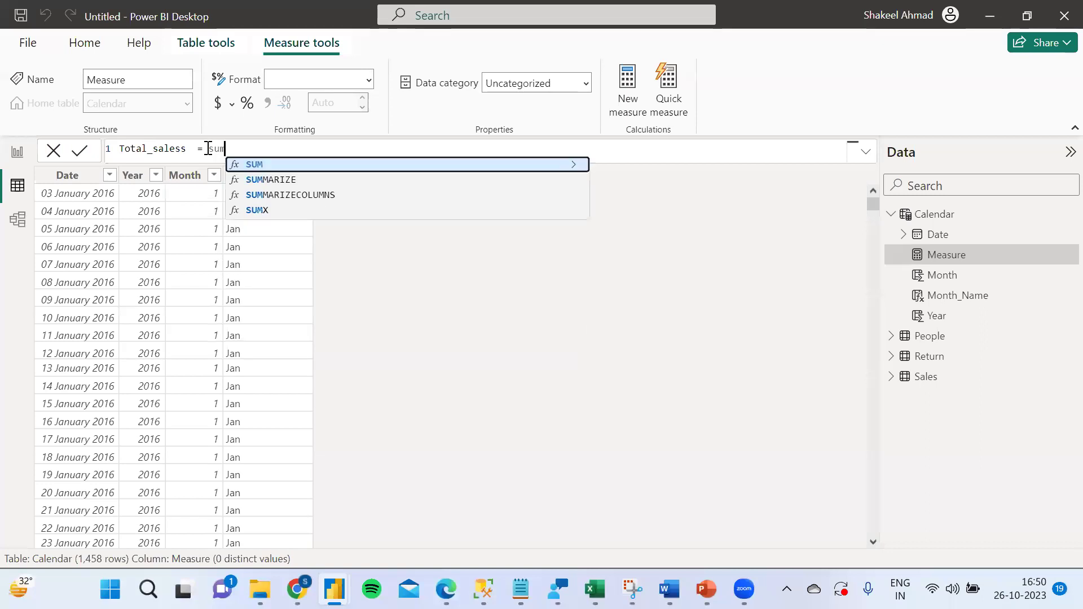
key(BackSpace)
key(BackSpace)
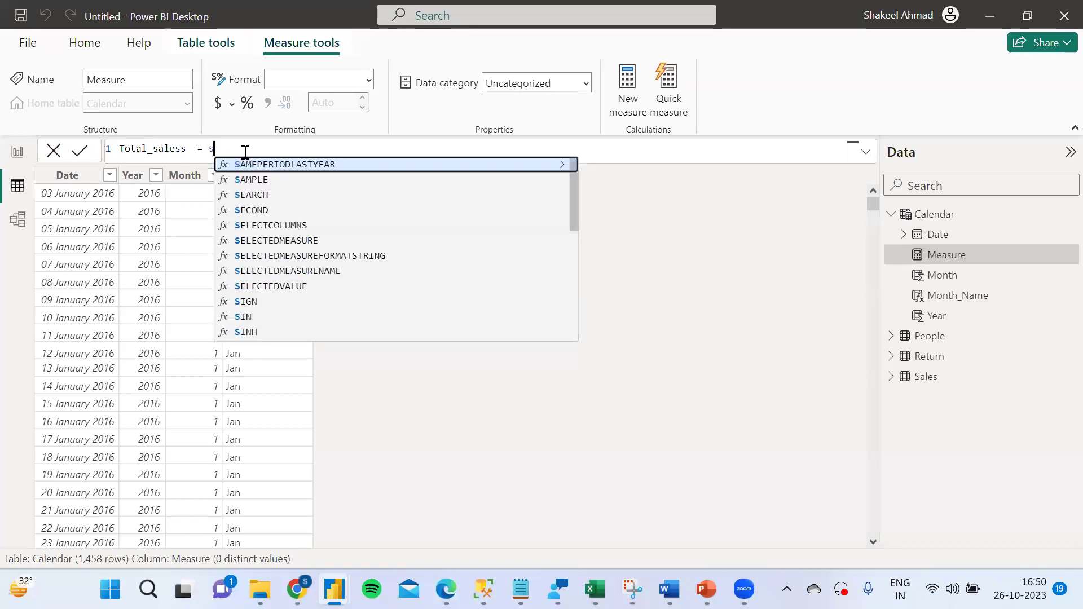
text(um)
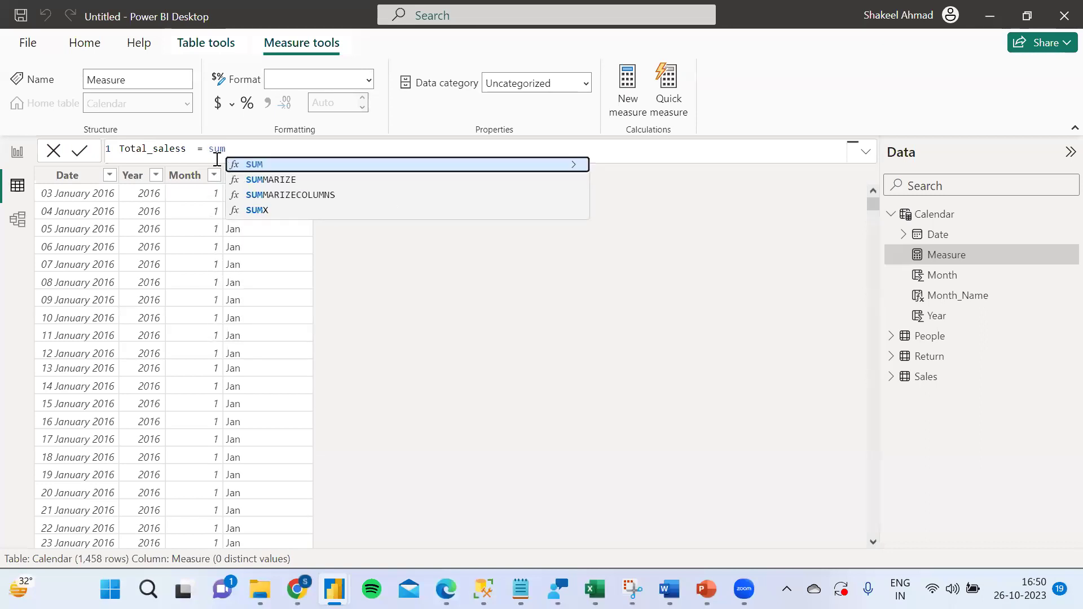
Change the new measure's name in its formula to Total_Profit
click(188, 149)
key(BackSpace)
key(BackSpace)
key(BackSpace)
key(BackSpace)
key(BackSpace)
key(BackSpace)
text(Profit)
Complete the measure's formula as Total_Profit = sum(Sales[Profit]) and commit it
click(260, 150)
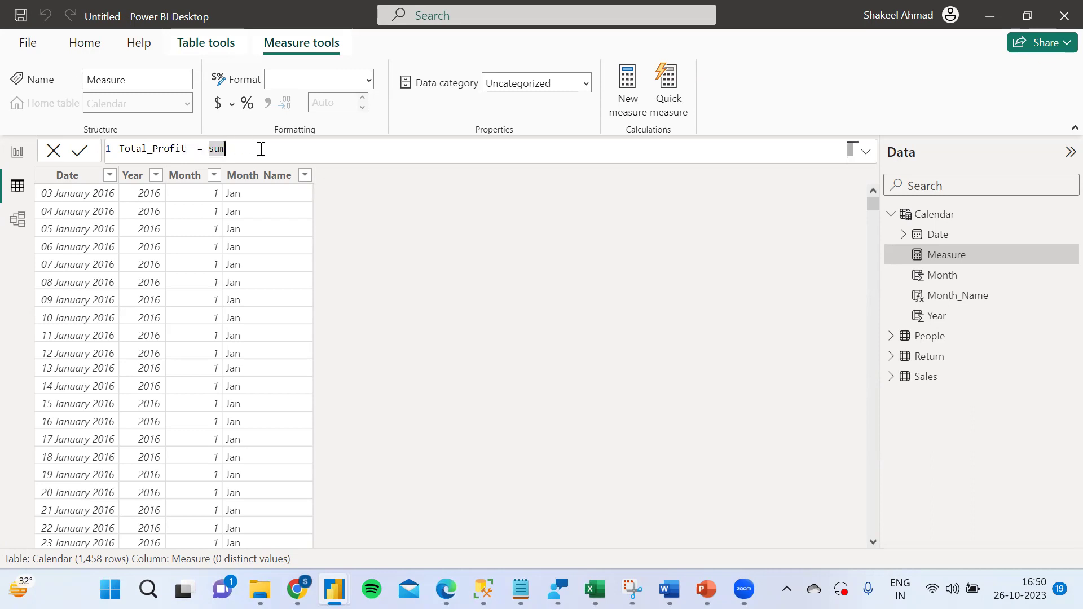
text(()
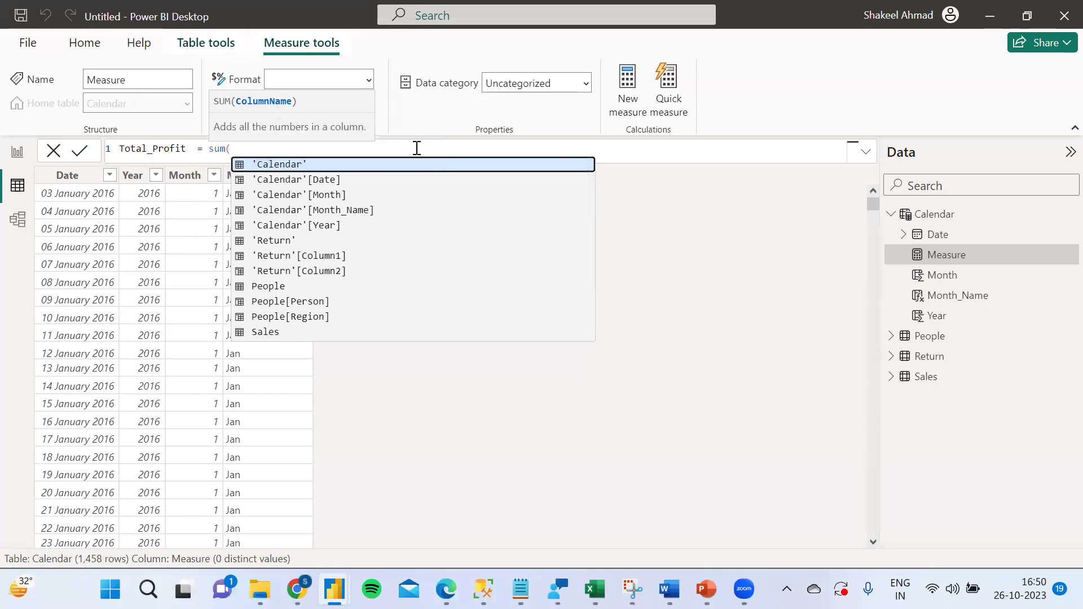
text(profi)
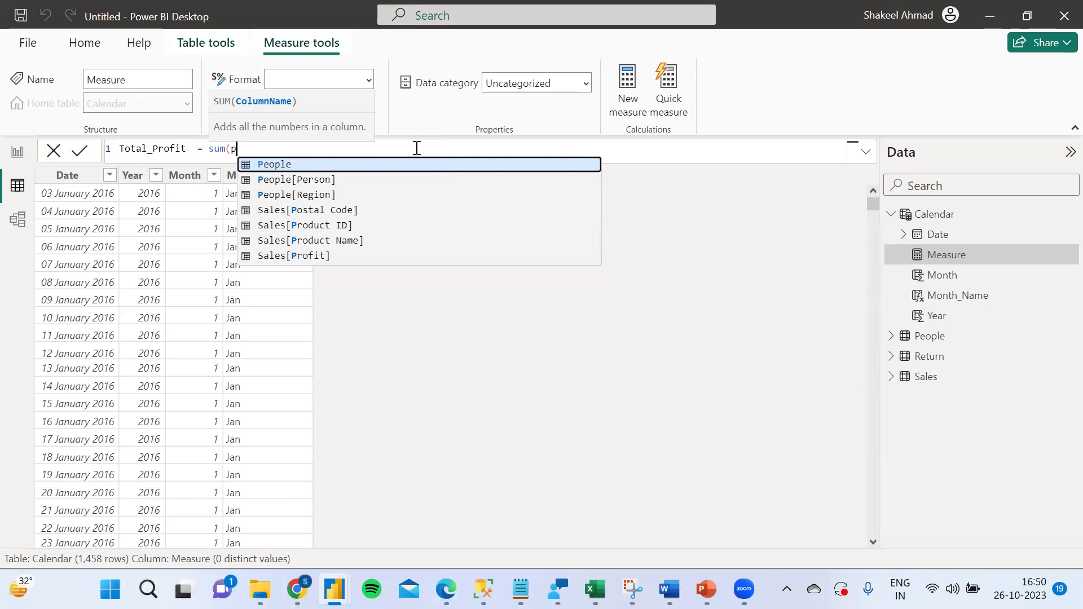
click(350, 166)
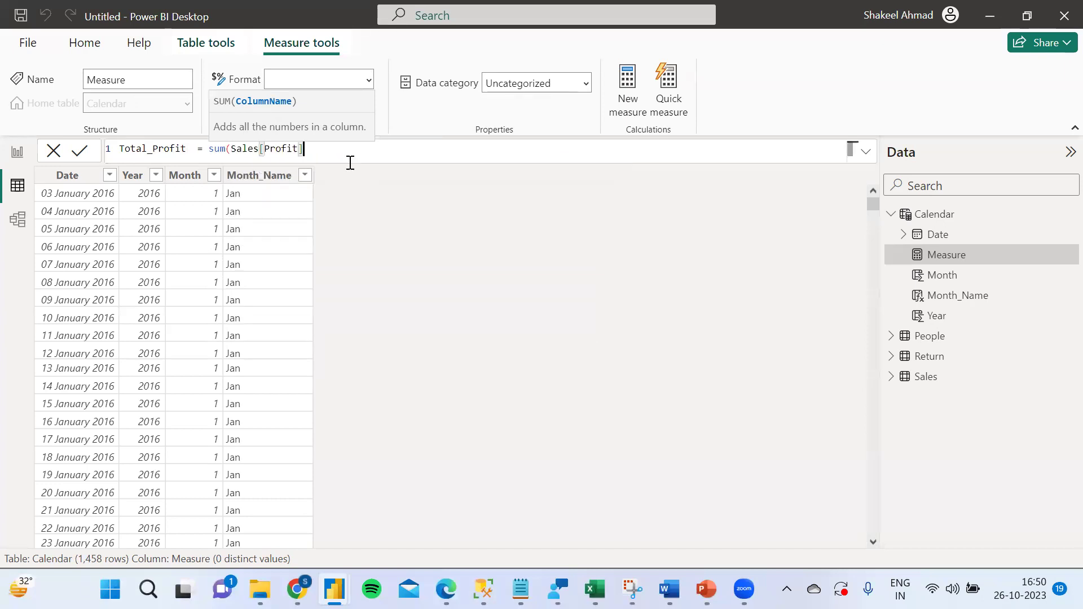
text())
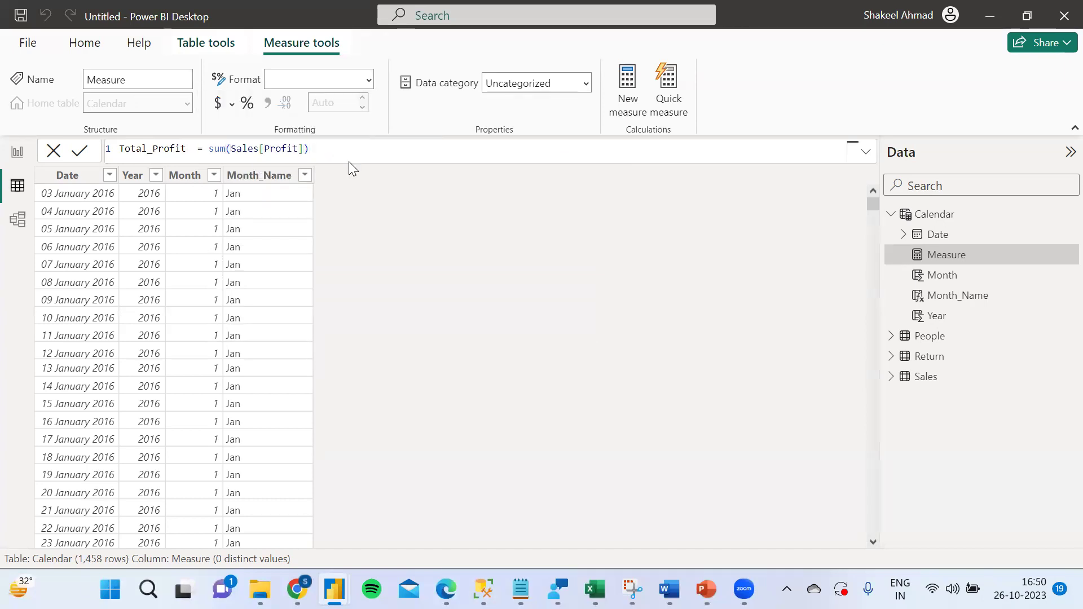
key(Return)
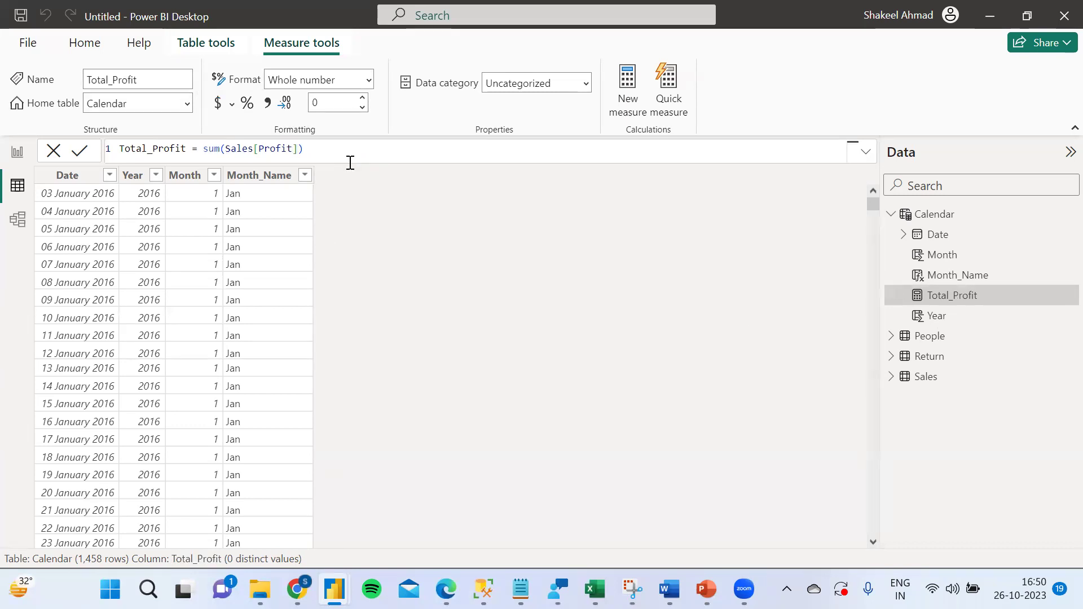
Review the formulas of the Month_Name column and the Total_Profit measure in the Calendar table
click(966, 277)
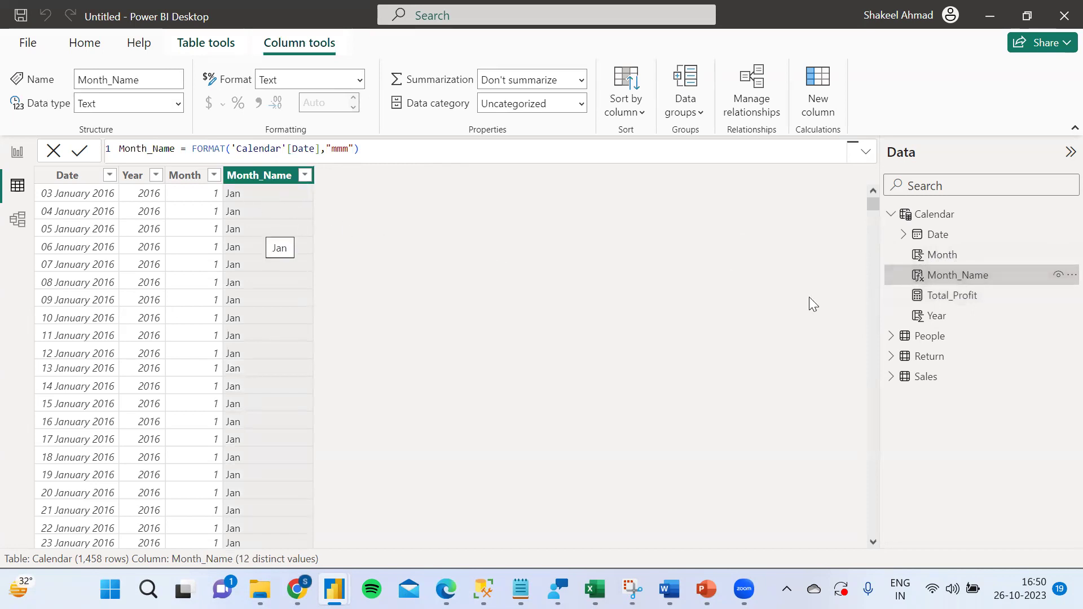
click(950, 302)
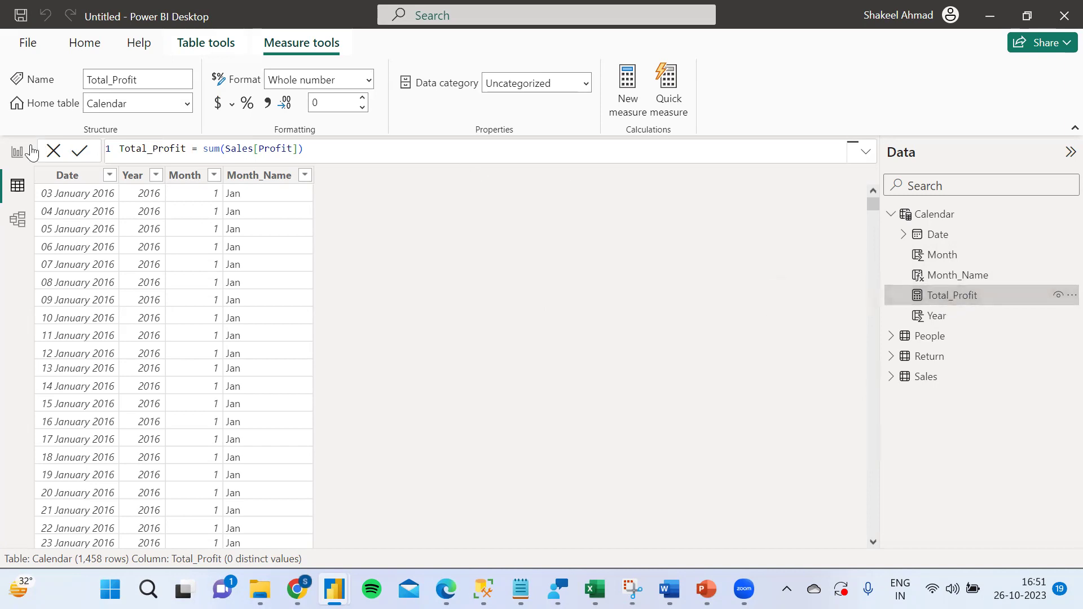
Add a card visual to the report page, move it towards the middle, widen it and assign Total_Profit as its field
click(16, 157)
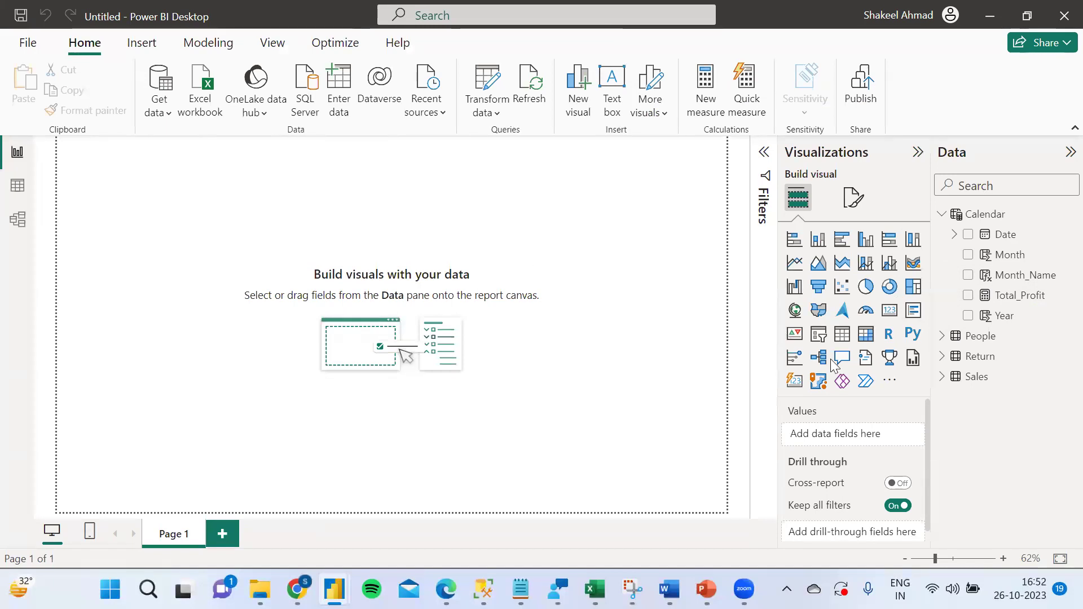
click(891, 316)
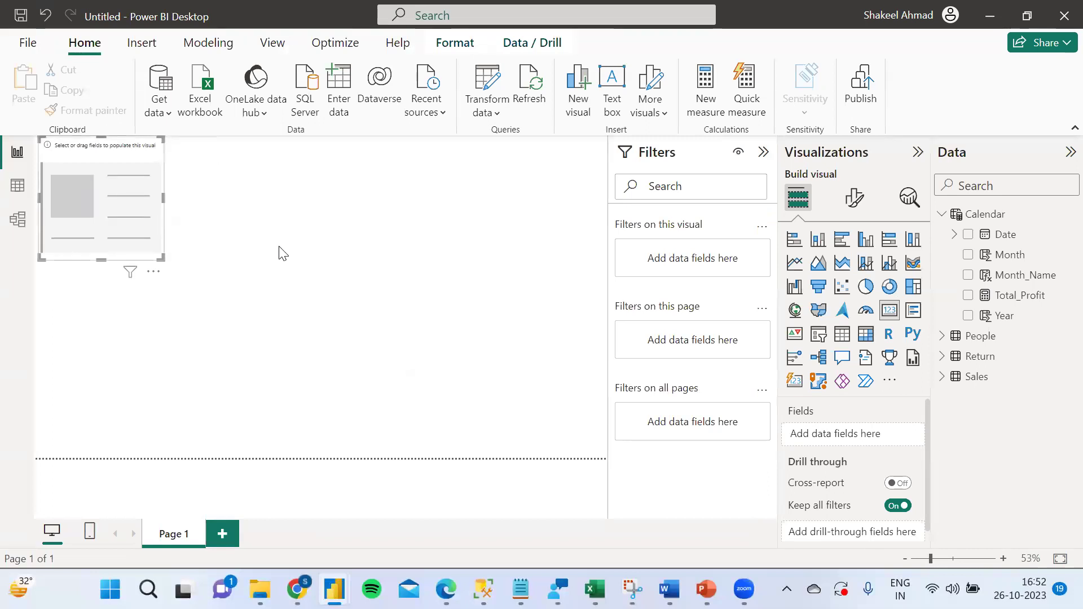
drag(282, 254, 387, 255)
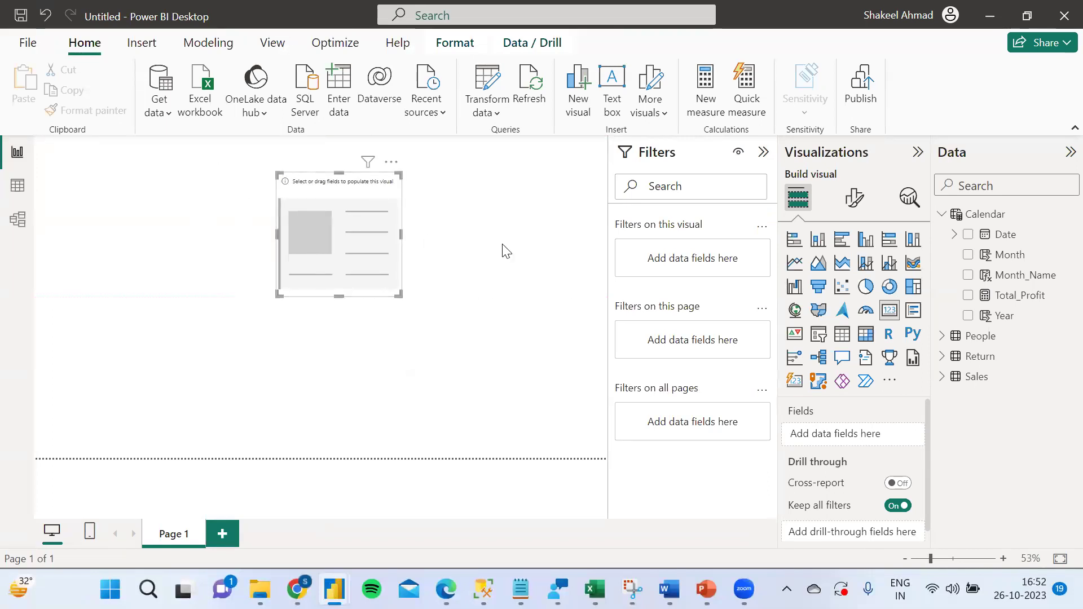
drag(506, 251, 495, 246)
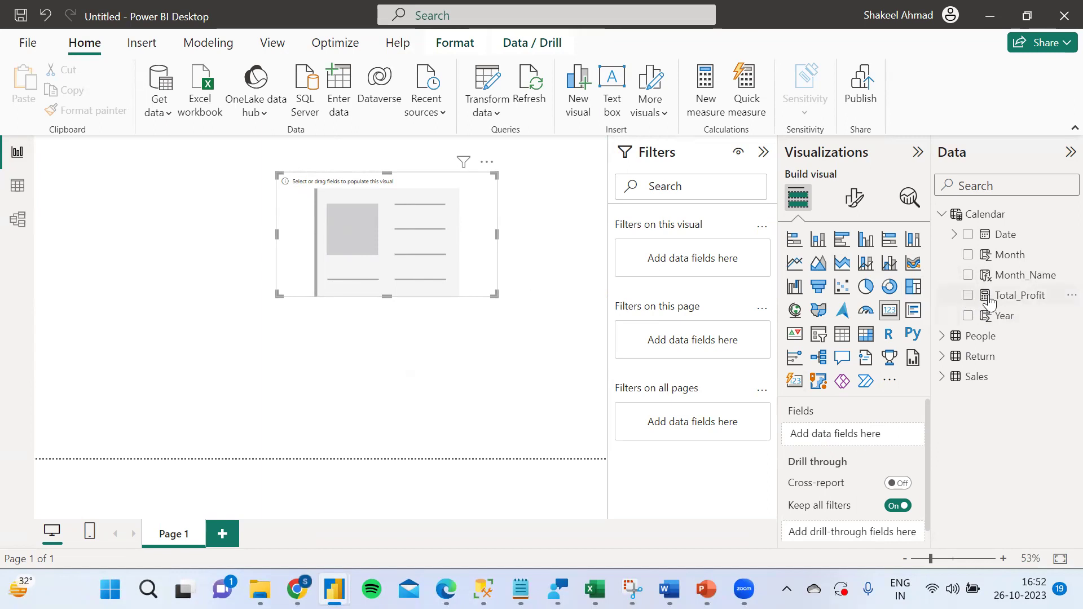
drag(994, 304, 839, 442)
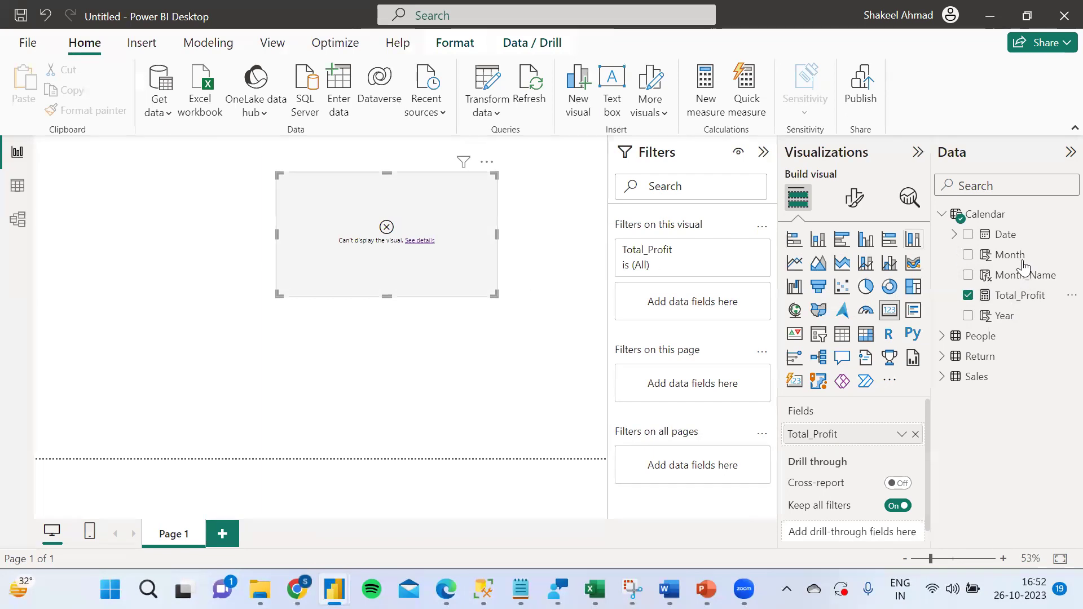
Read the card visual's error details and check the Total_Profit measure's formula
click(423, 244)
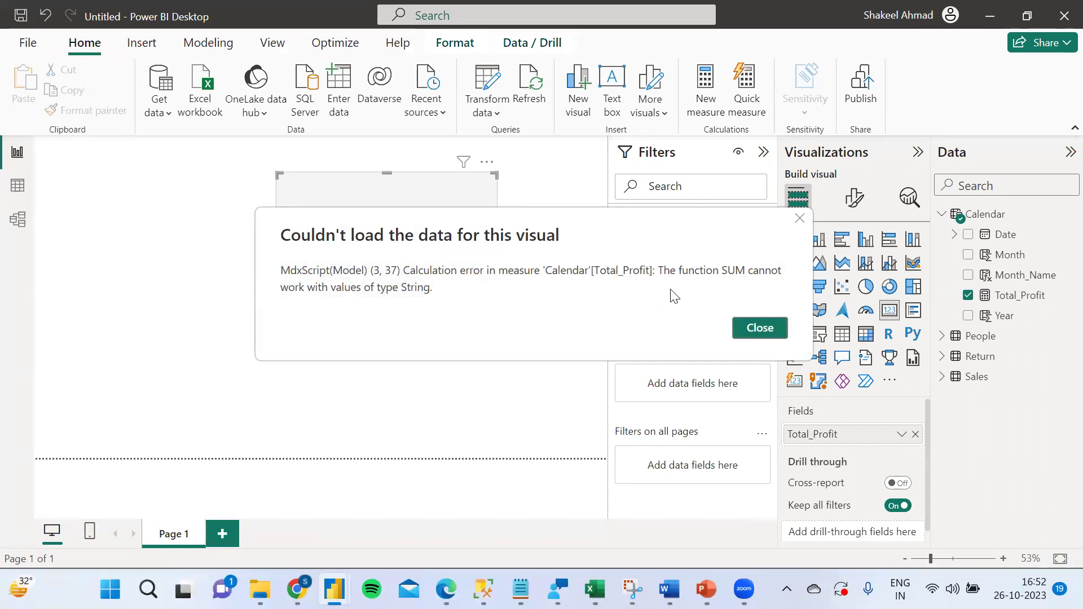
click(759, 329)
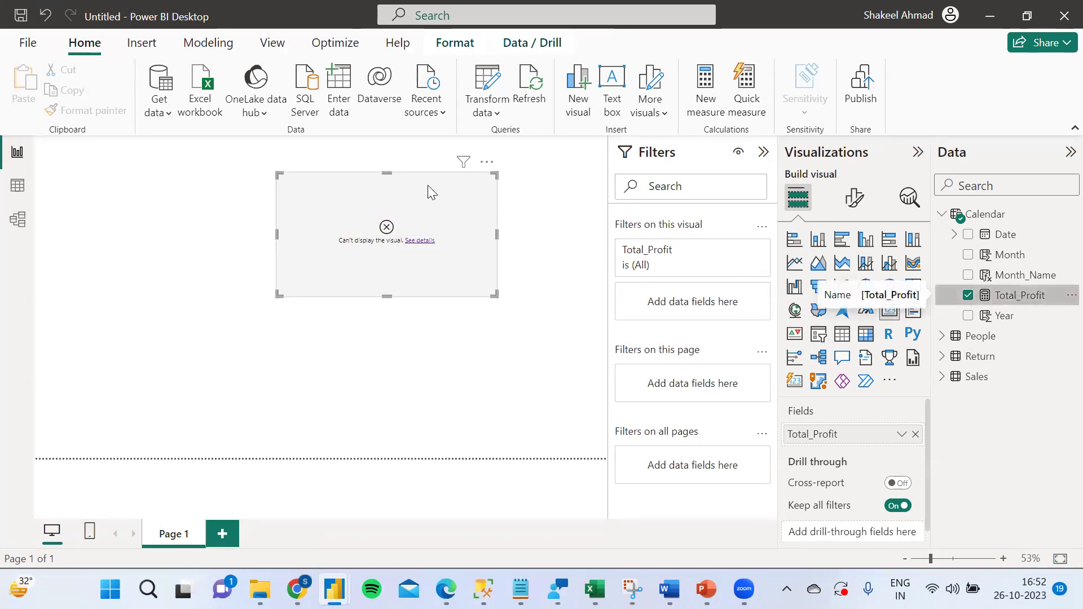
click(1017, 298)
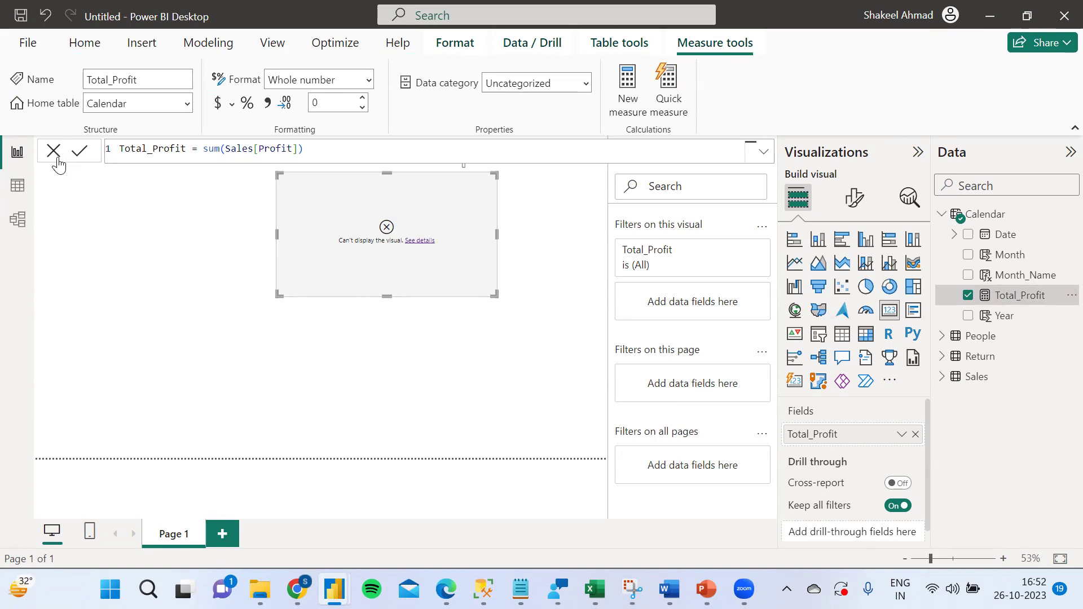
Change the data type of the Sales table's Profit column to Decimal number and accept the conversion
click(17, 184)
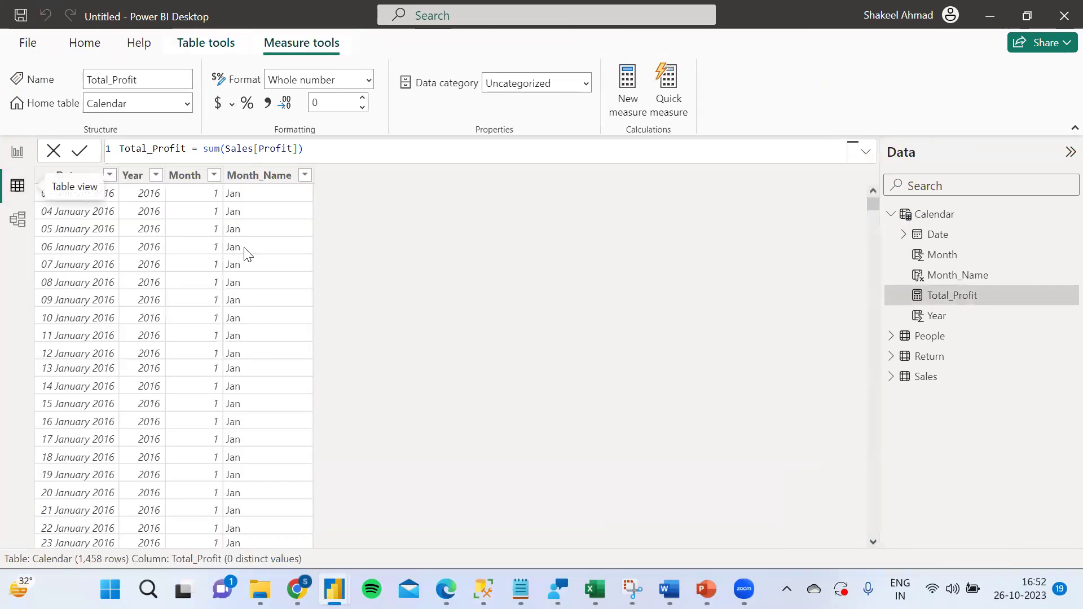
click(900, 215)
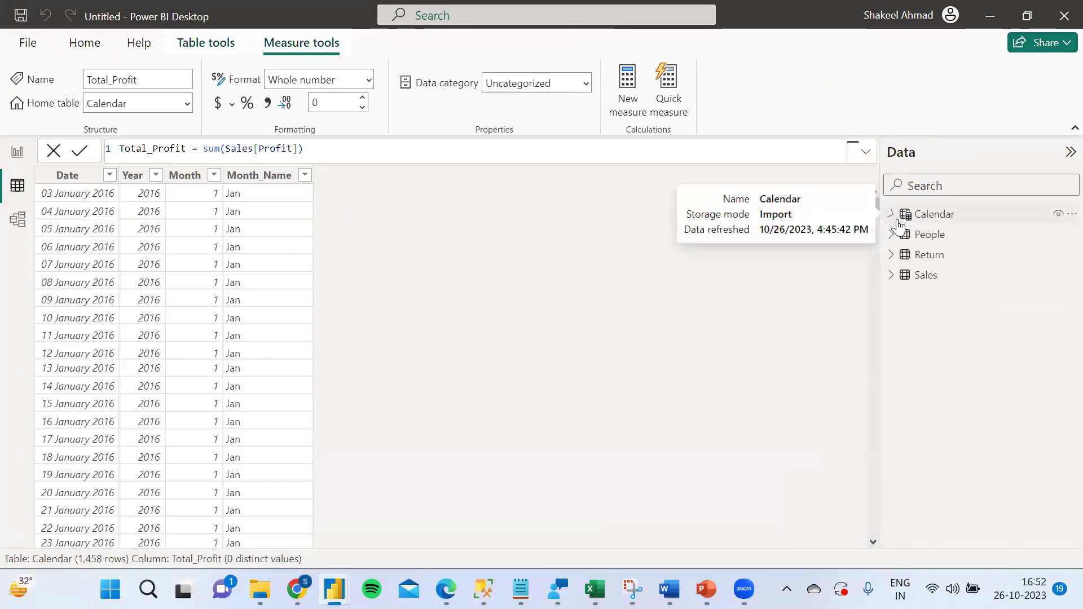
click(923, 275)
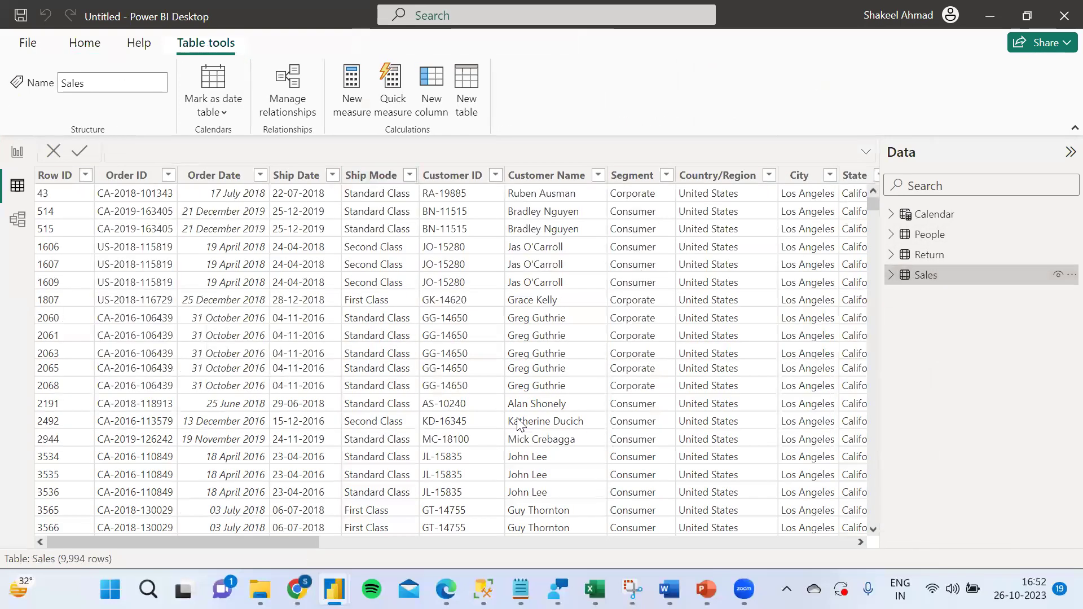
drag(267, 540, 758, 543)
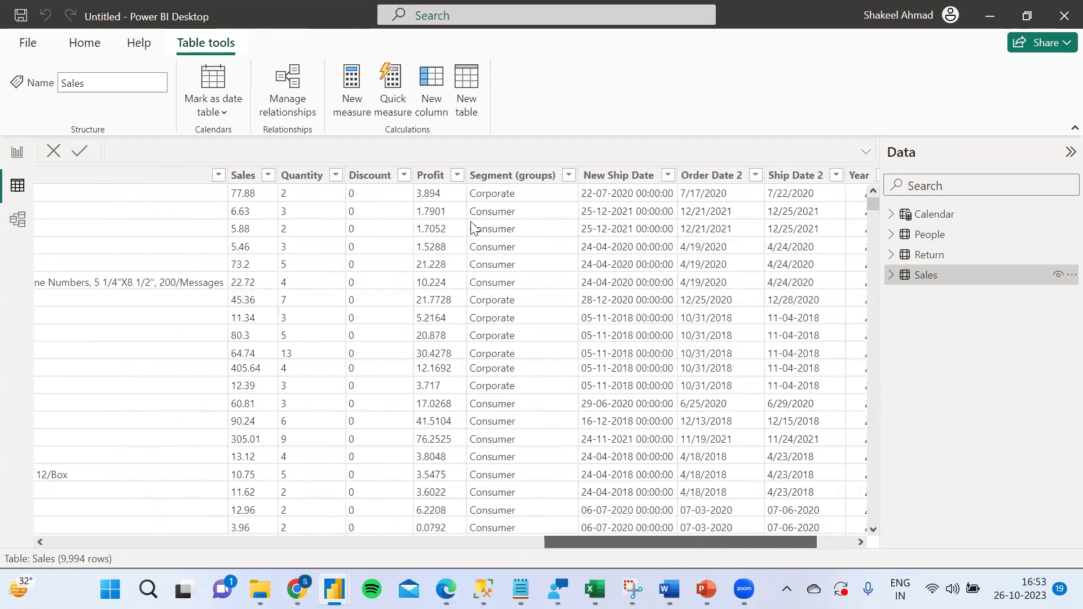
click(437, 182)
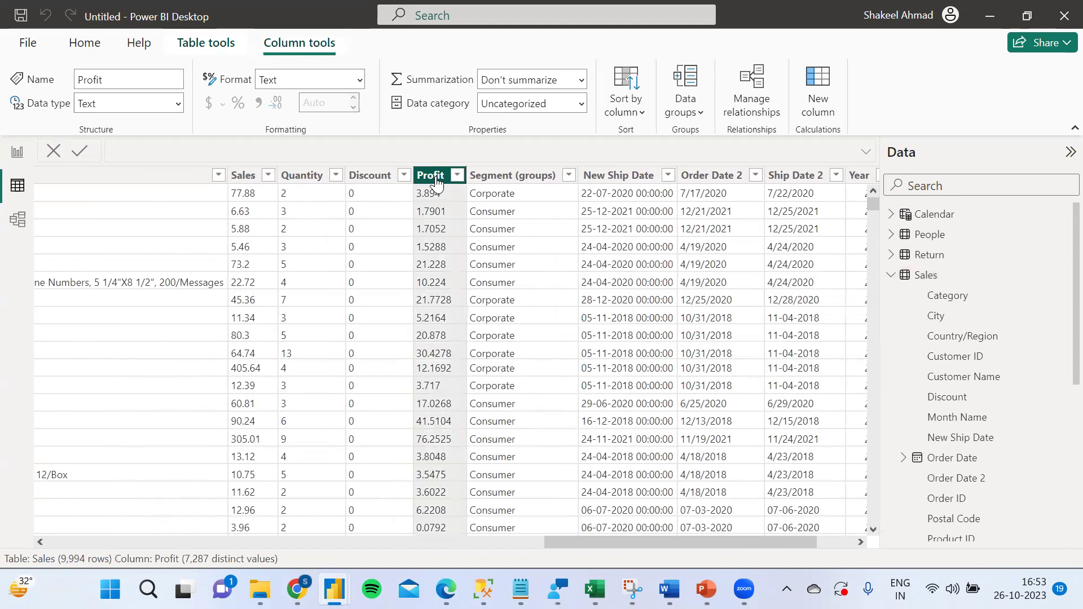
click(177, 105)
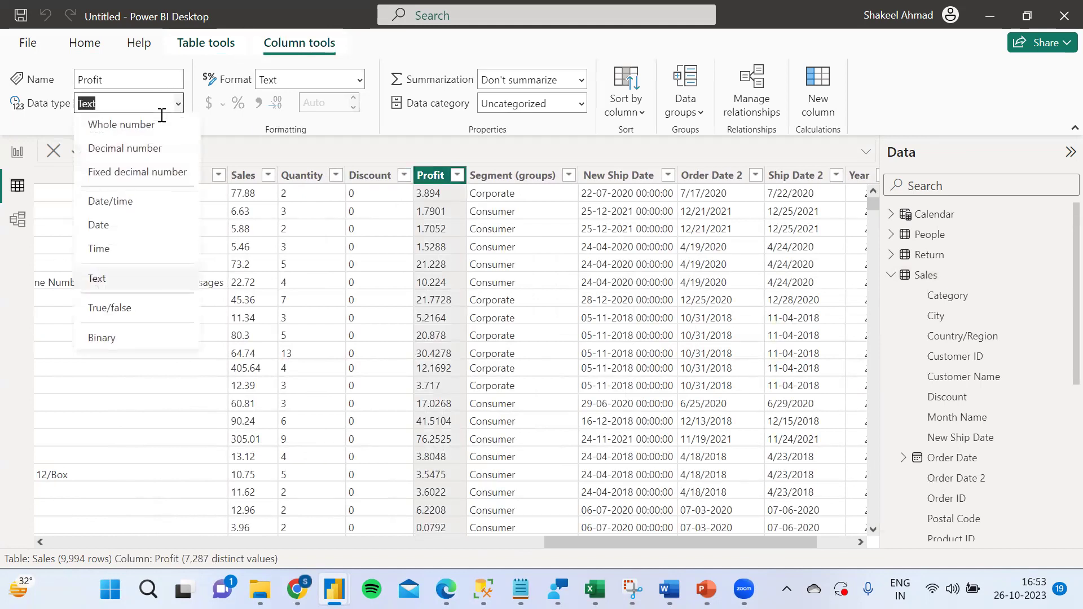
click(143, 151)
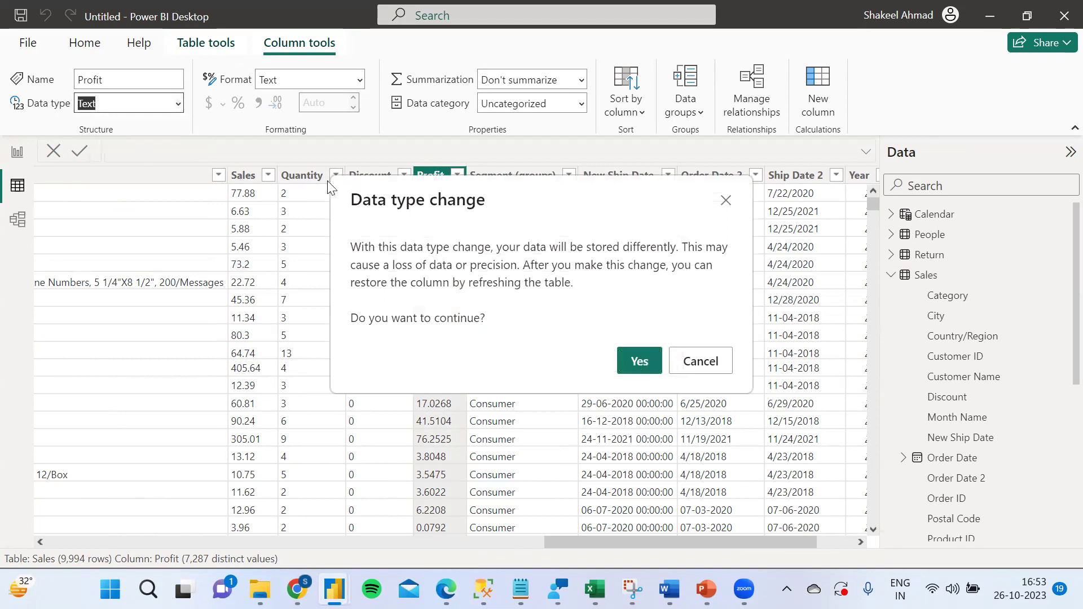
click(630, 355)
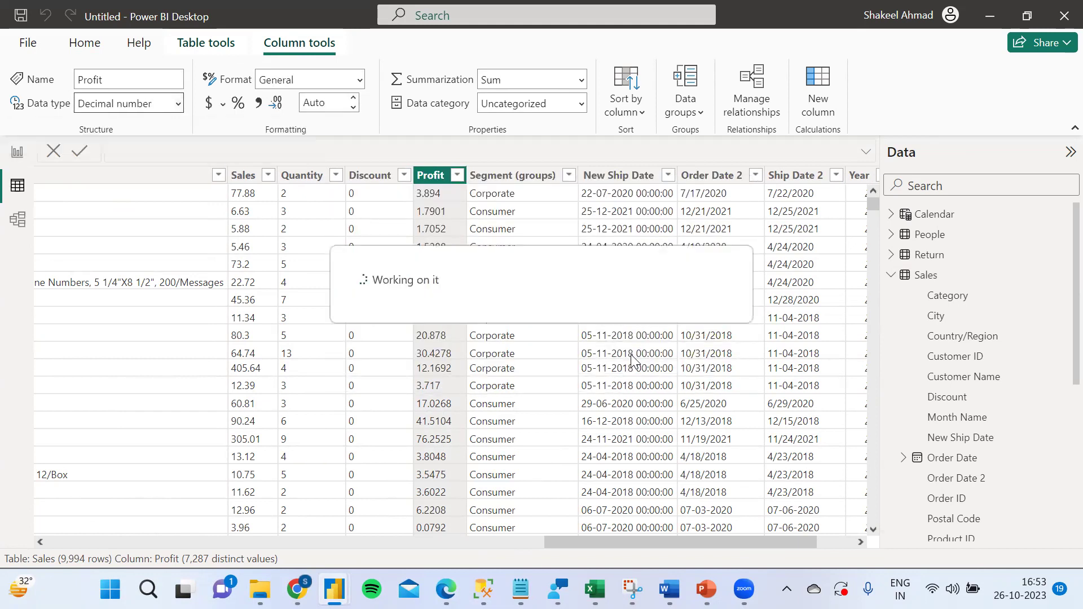
Back on the report page, reduce the Total_Profit card's height, shift it to the right and deselect it
click(17, 151)
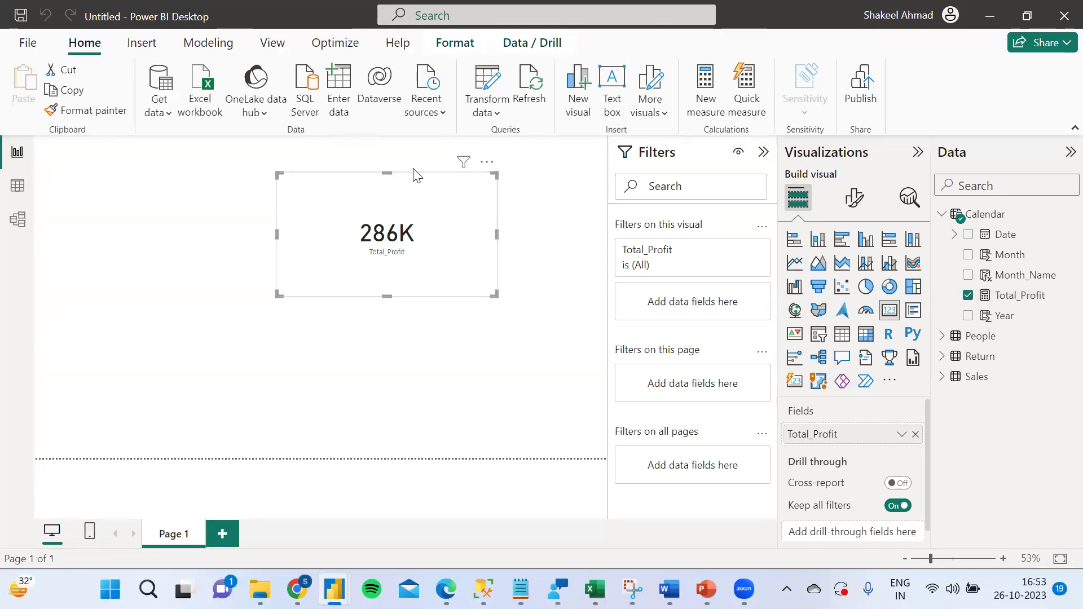
drag(386, 172, 390, 189)
drag(468, 216, 479, 213)
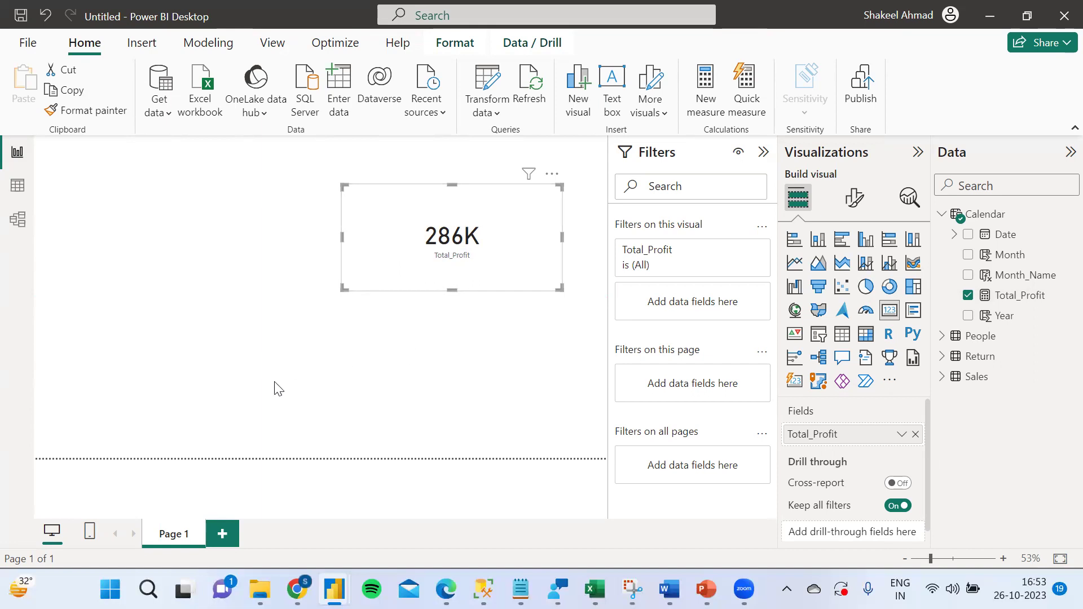
click(125, 227)
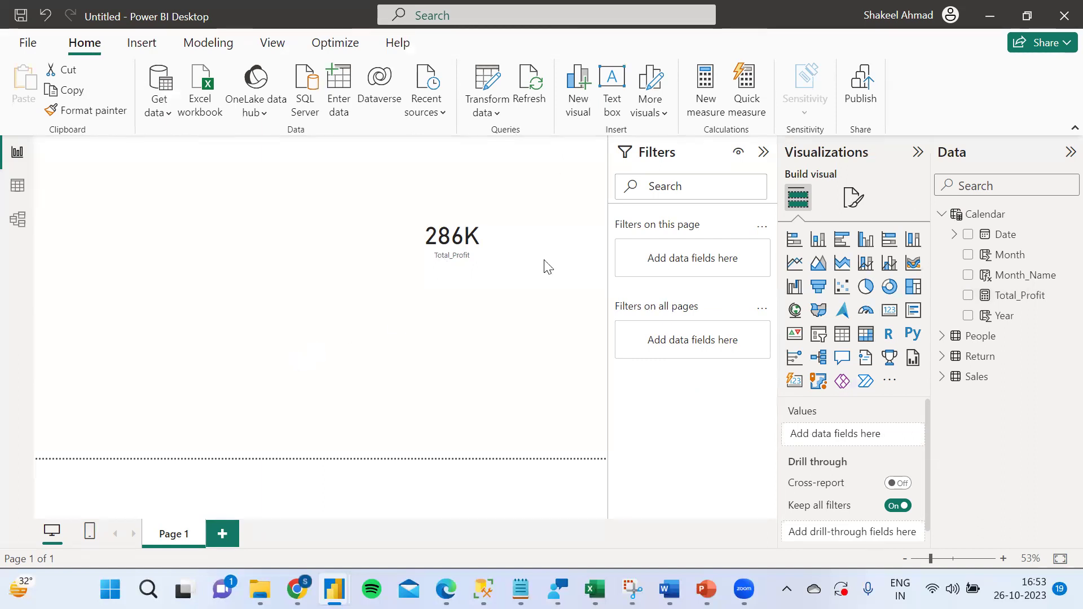
Set the page's canvas background to a light yellow theme color with 43% transparency, and collapse the Filters pane
click(855, 200)
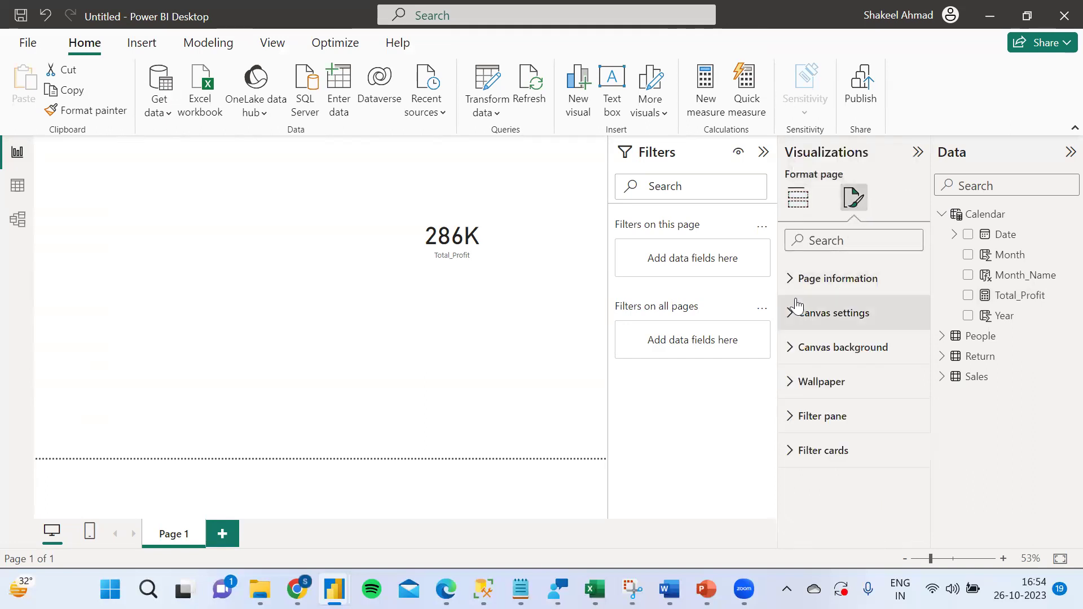
click(789, 355)
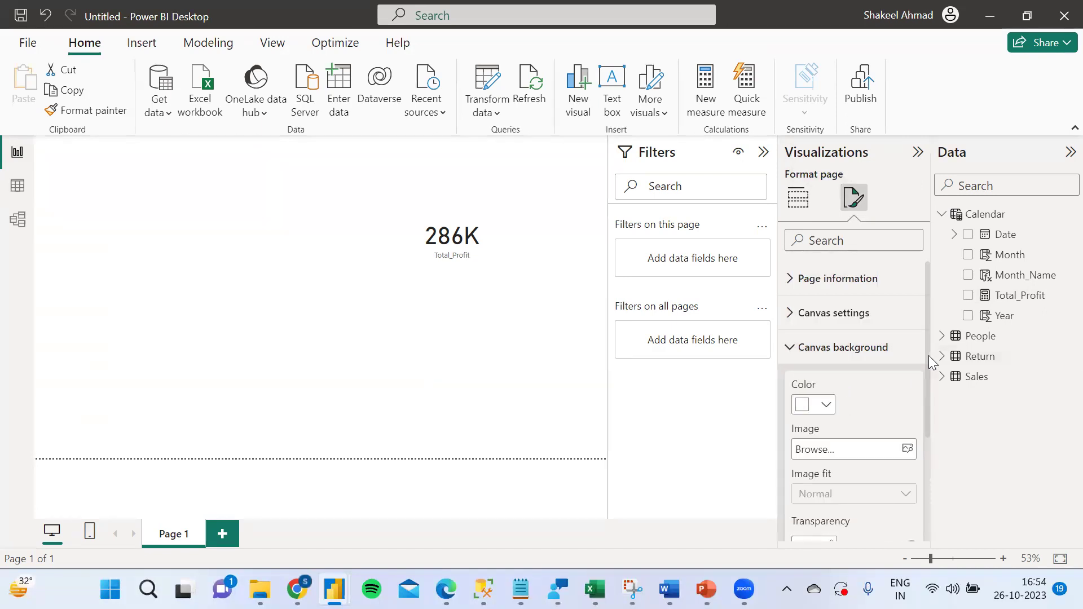
scroll(927, 383, down, 3)
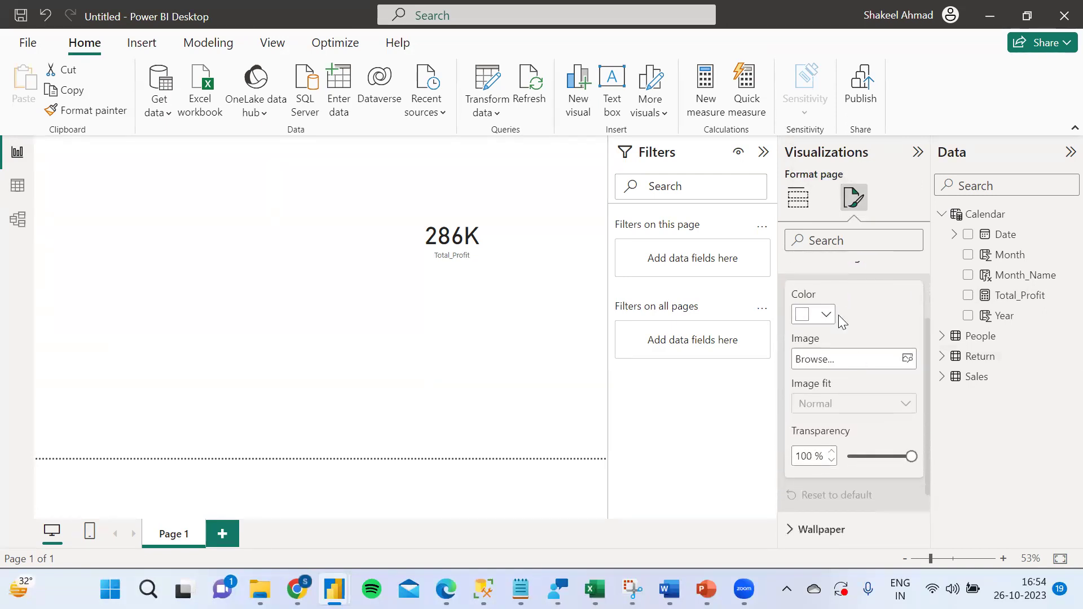
click(826, 314)
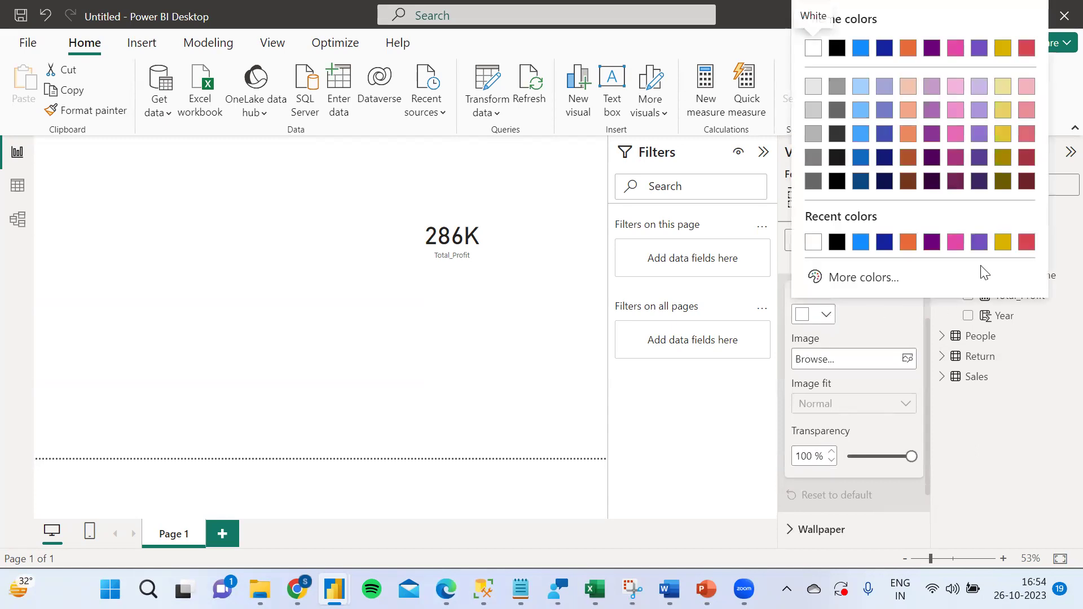
click(1003, 110)
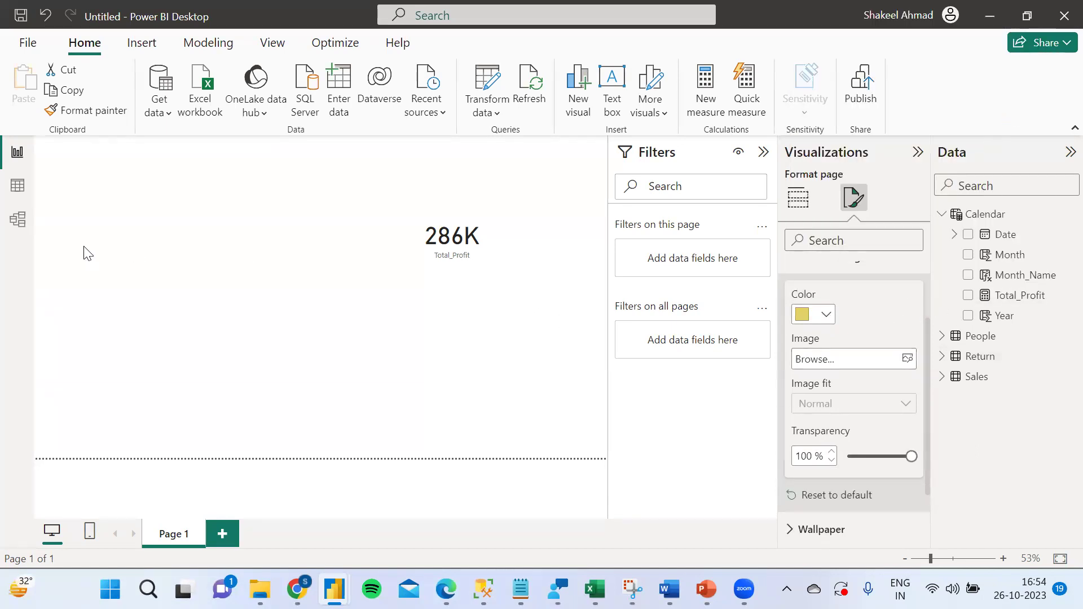
drag(910, 456, 874, 458)
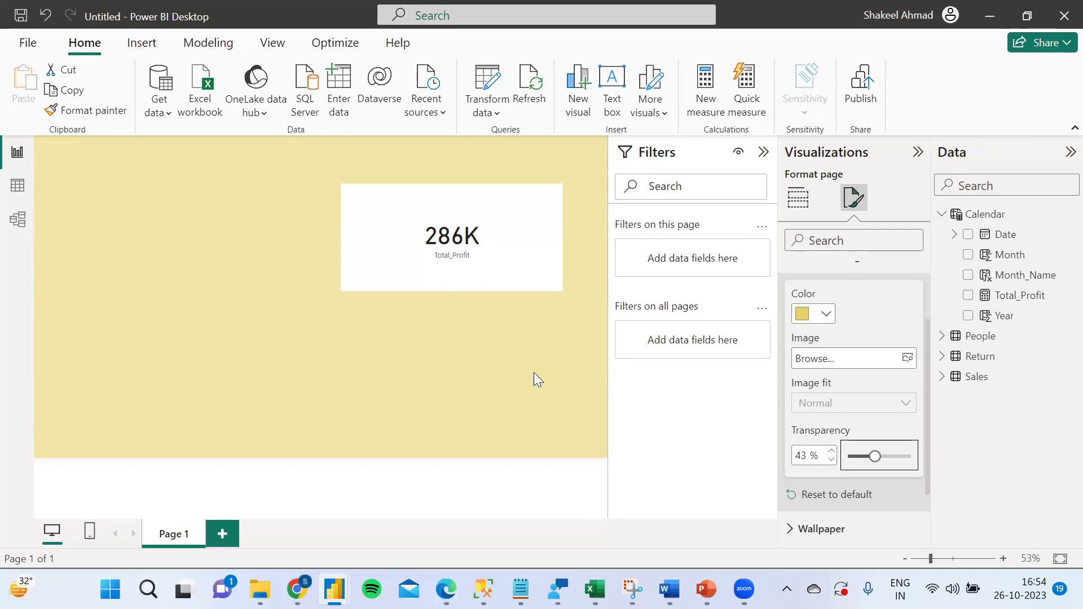
click(487, 364)
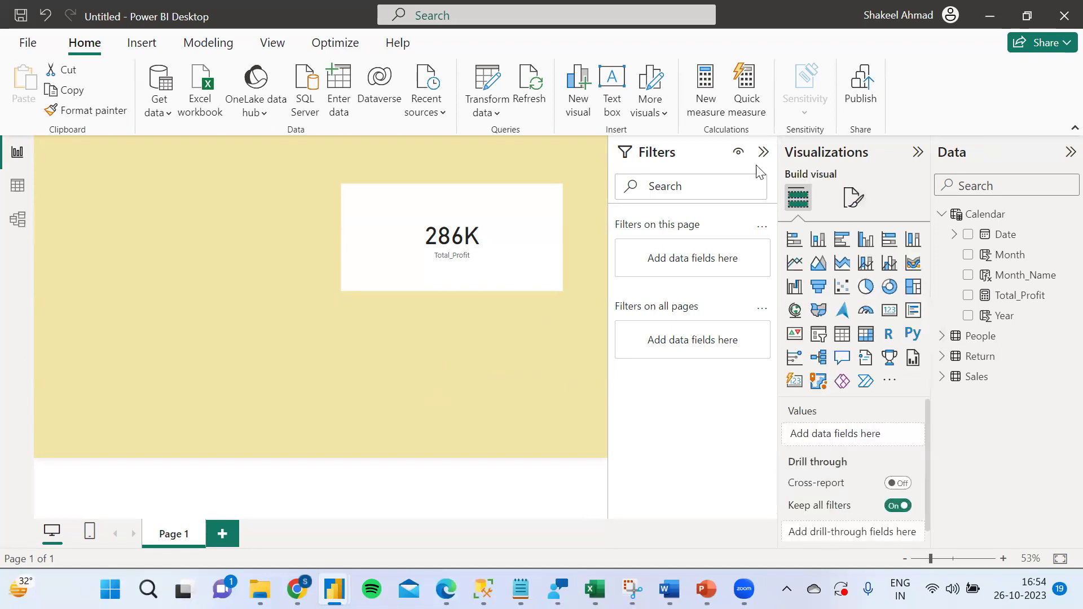
click(763, 151)
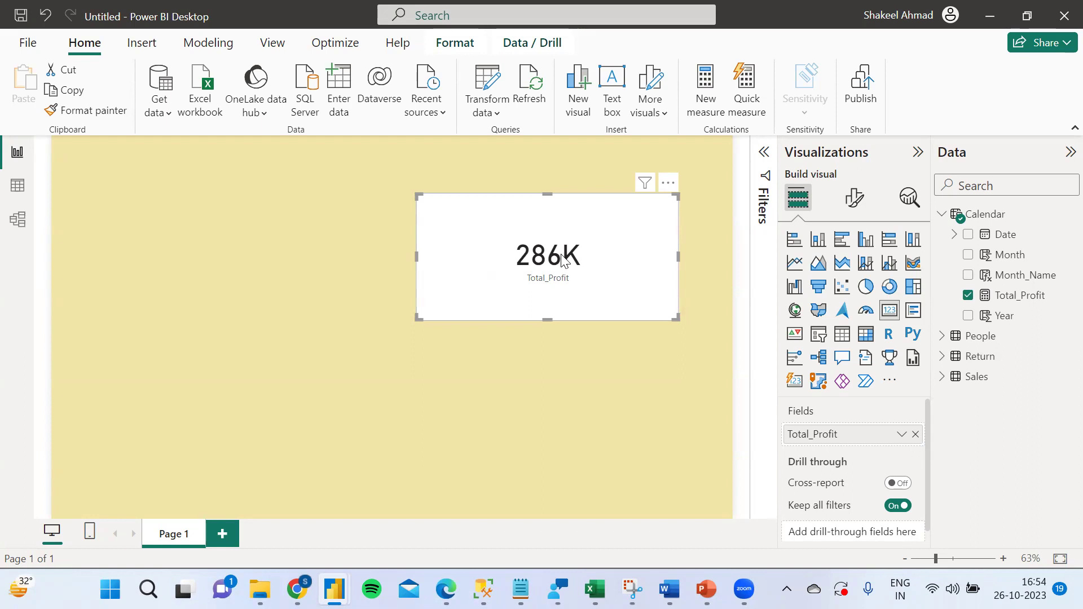
Turn on the title of the Total_Profit card and set its text to "Total Profit"
click(854, 199)
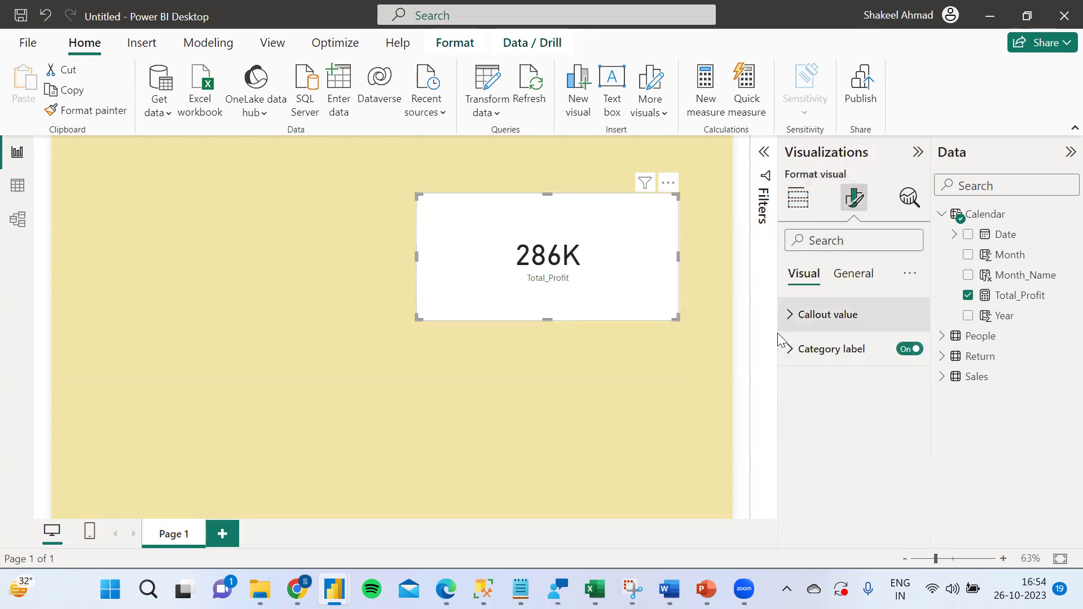
click(852, 275)
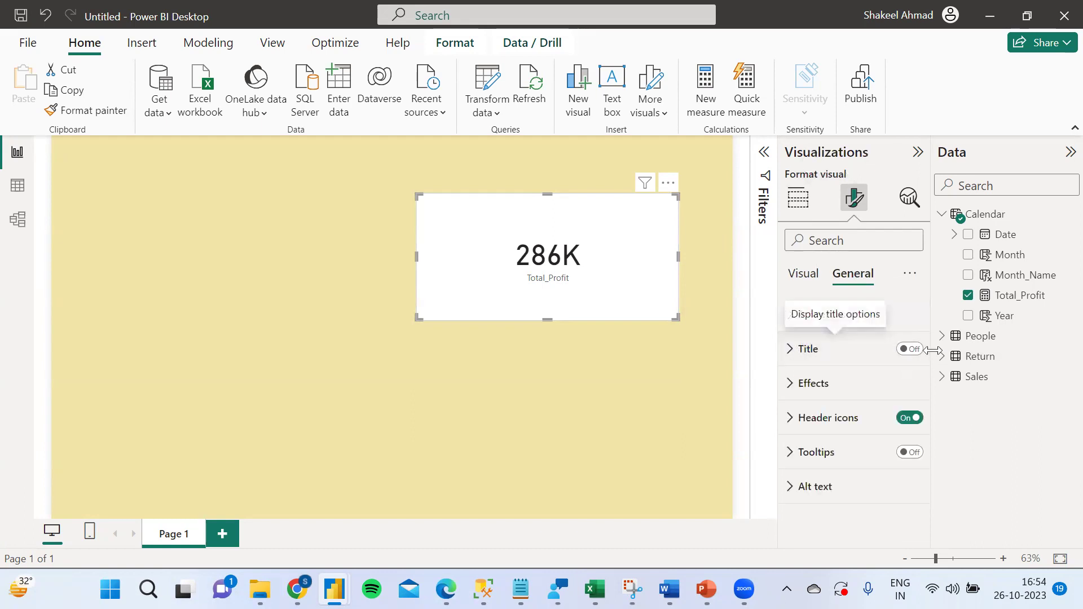
click(910, 350)
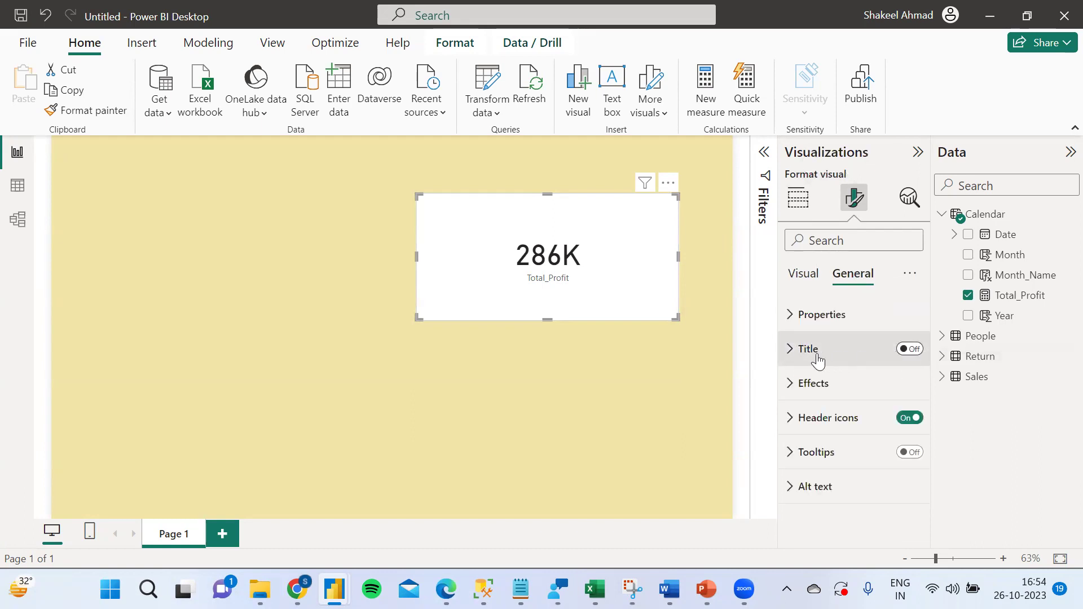
click(787, 350)
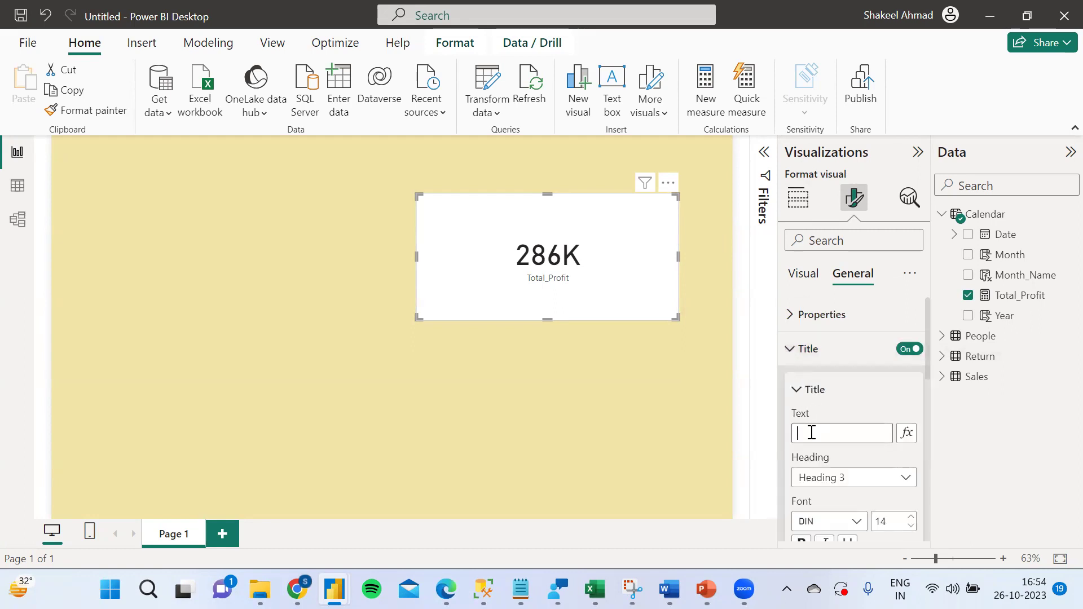
click(811, 433)
text(Total Profit)
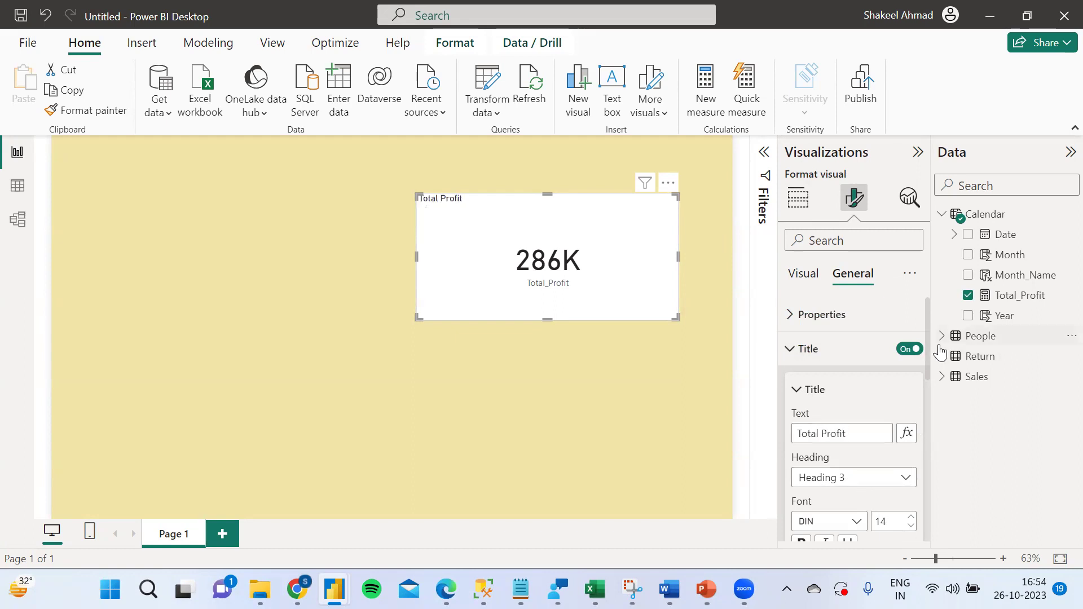
Make the card's title bold, set its font size to 25 and center it horizontally
drag(928, 350, 927, 418)
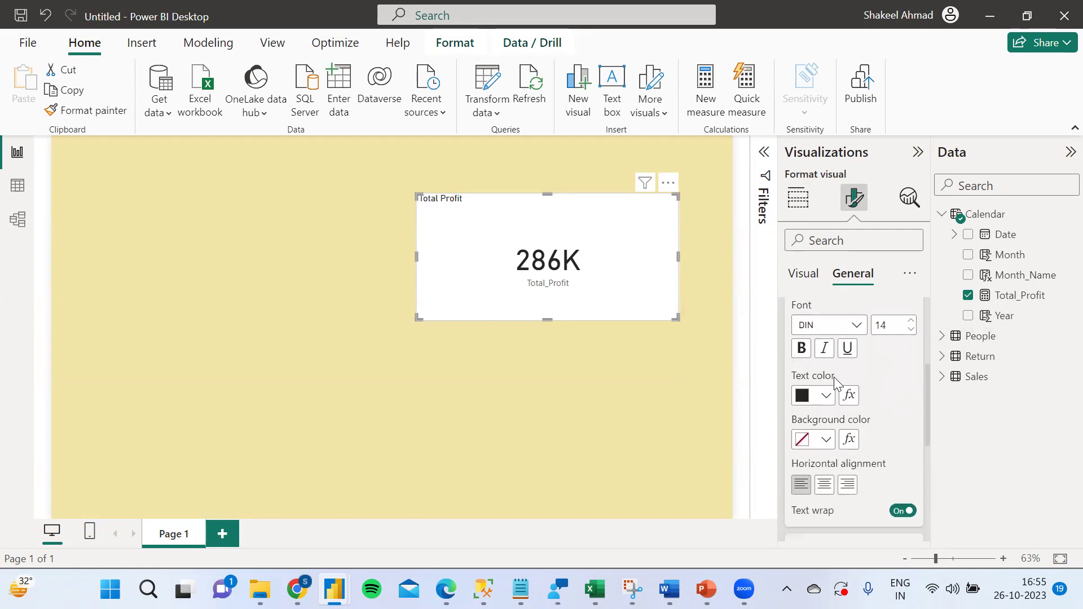
click(800, 356)
double_click(896, 330)
key(BackSpace)
text(25)
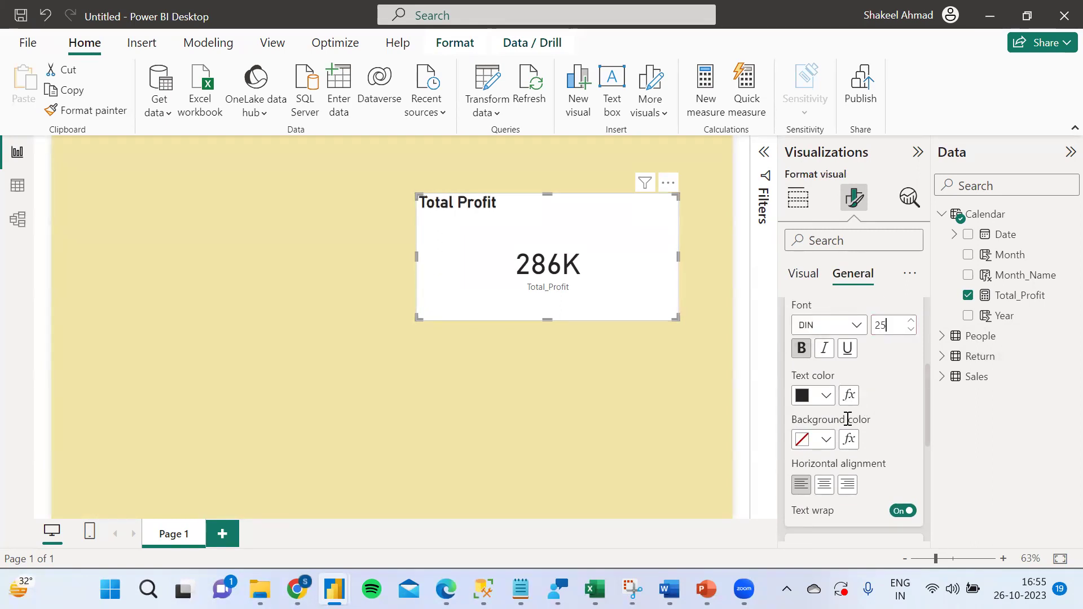
click(824, 485)
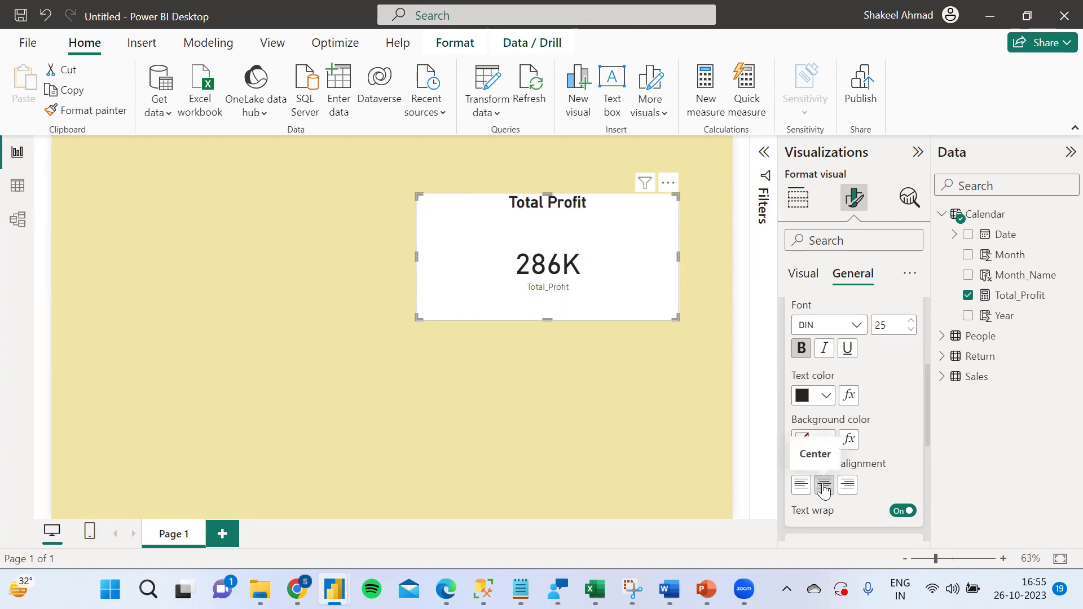
Give the card's title a light blue theme color as background and collapse the title settings
click(825, 439)
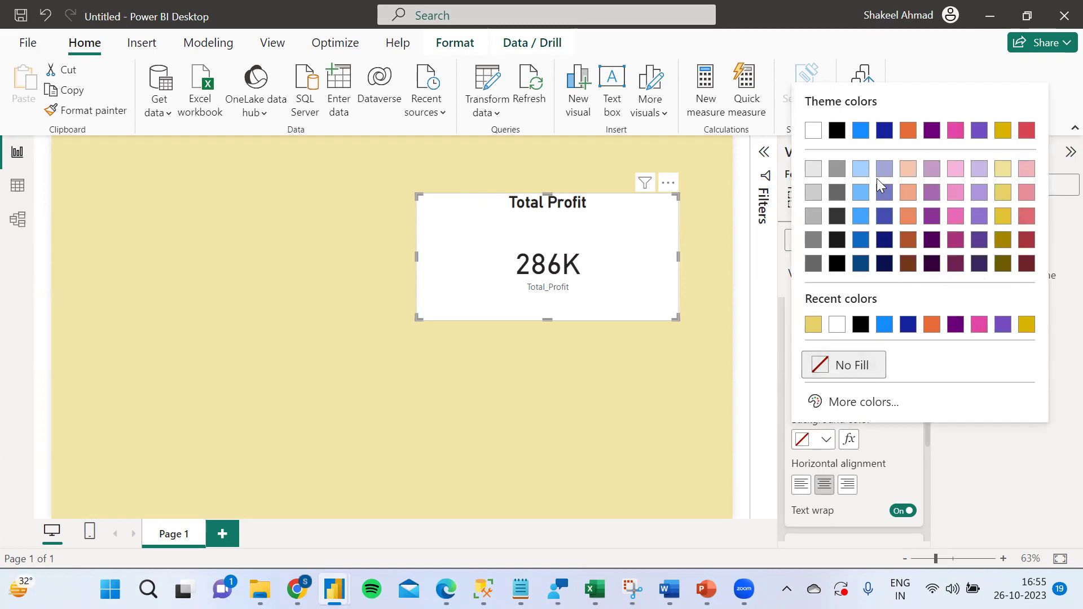
click(861, 169)
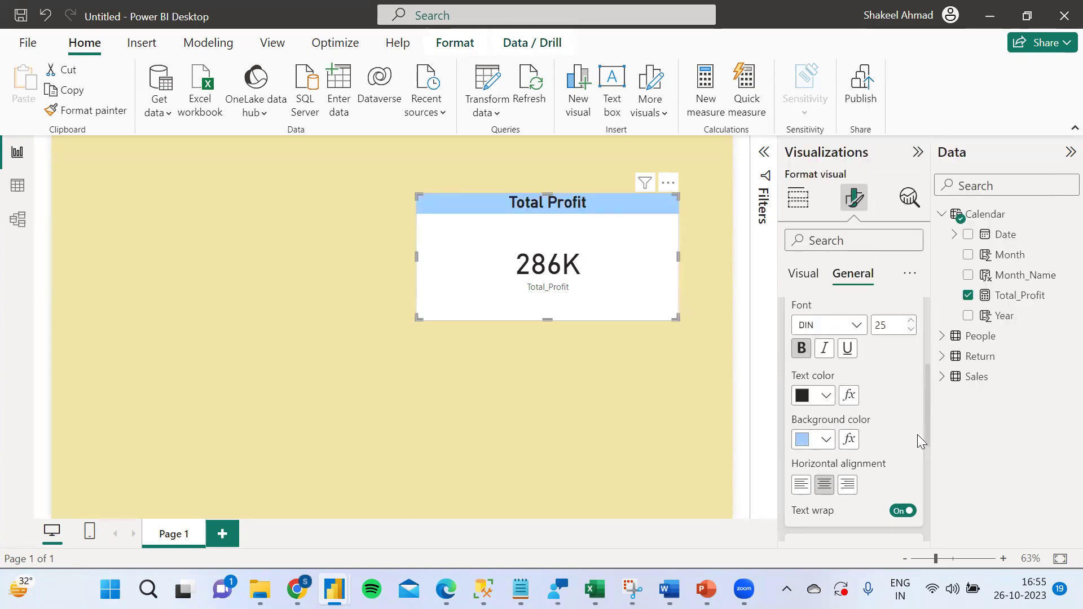
scroll(902, 439, down, 3)
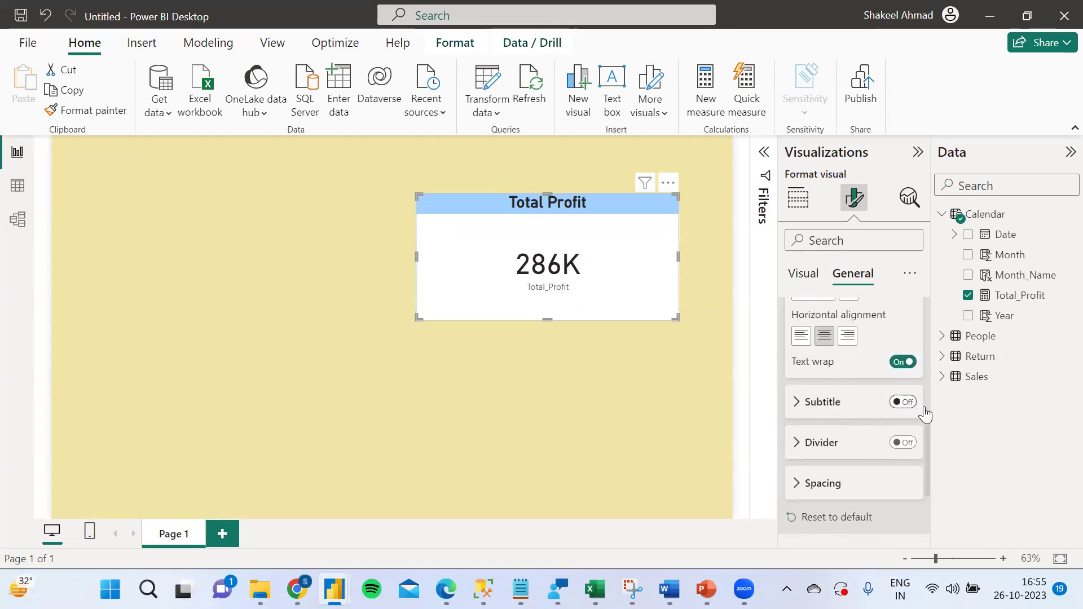
scroll(924, 415, up, 5)
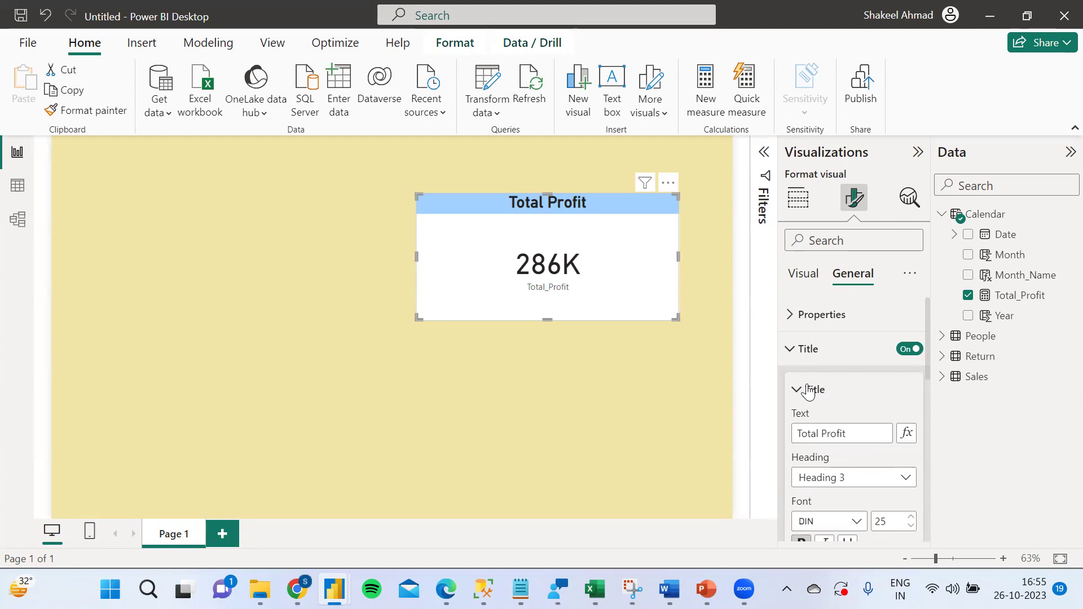
click(797, 390)
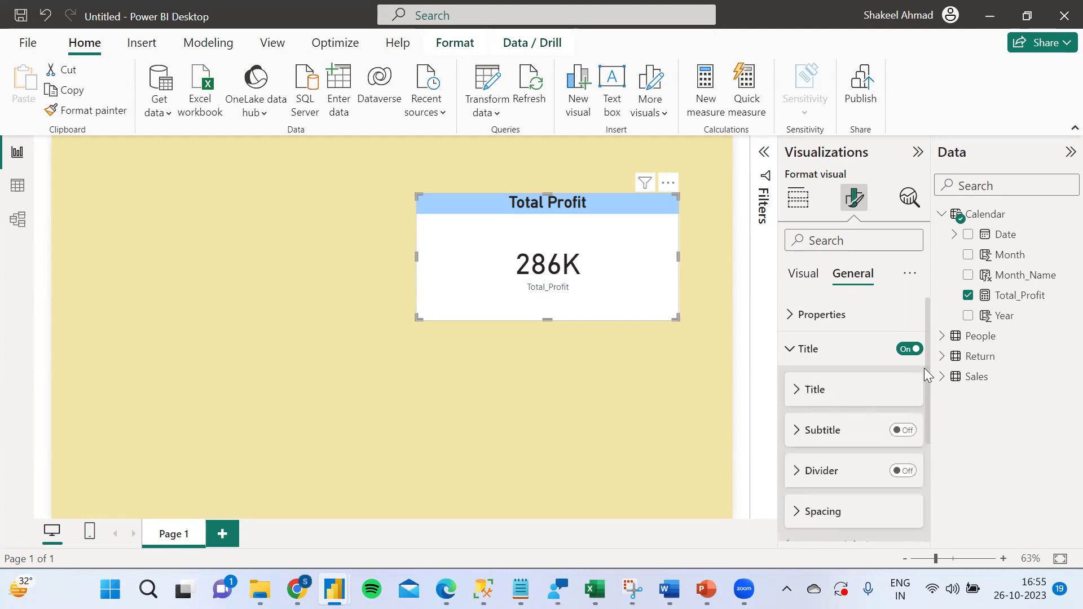
click(793, 354)
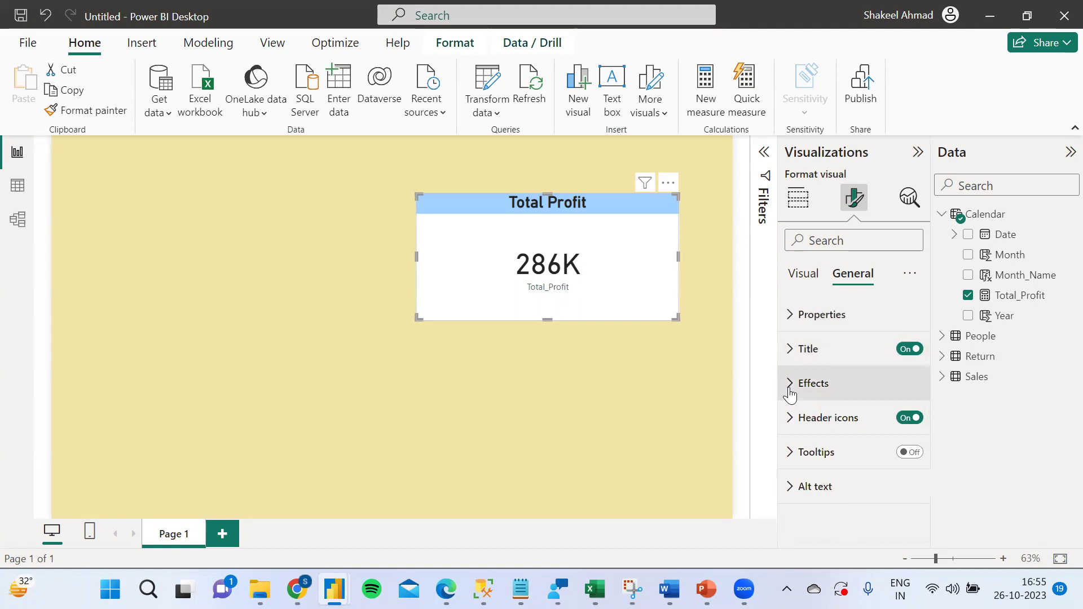
Set the card's background to the custom turquoise color #17F5DB with 37% transparency
click(791, 388)
drag(928, 377, 927, 426)
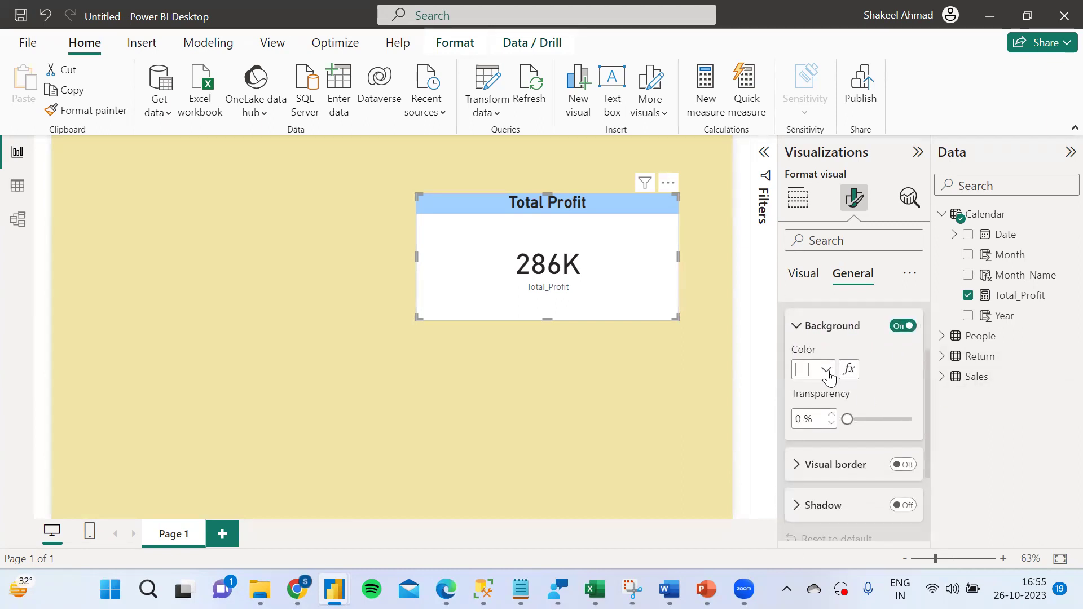
click(826, 370)
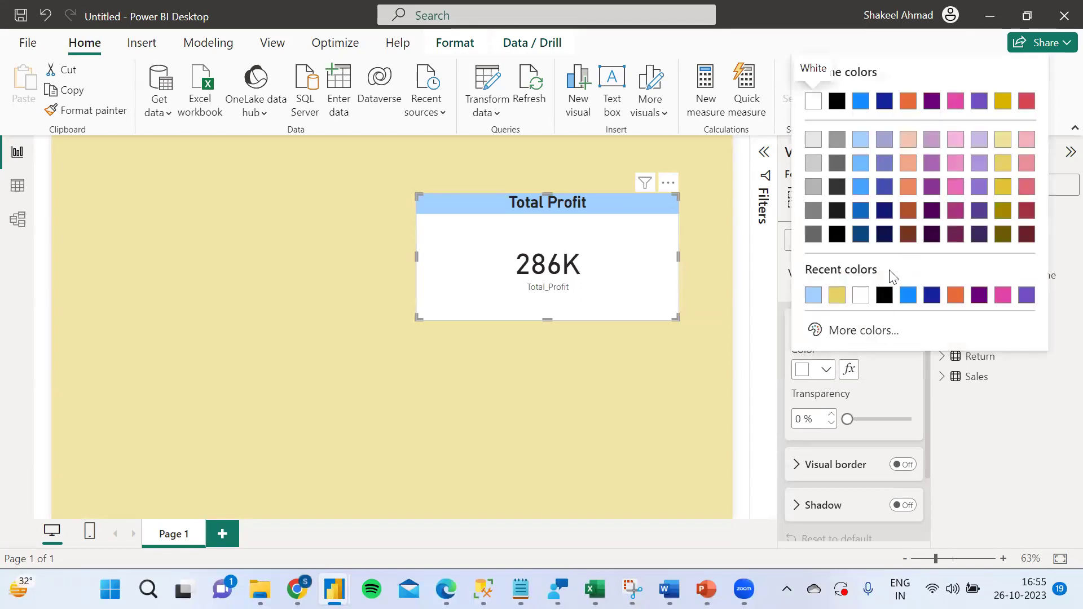
click(851, 332)
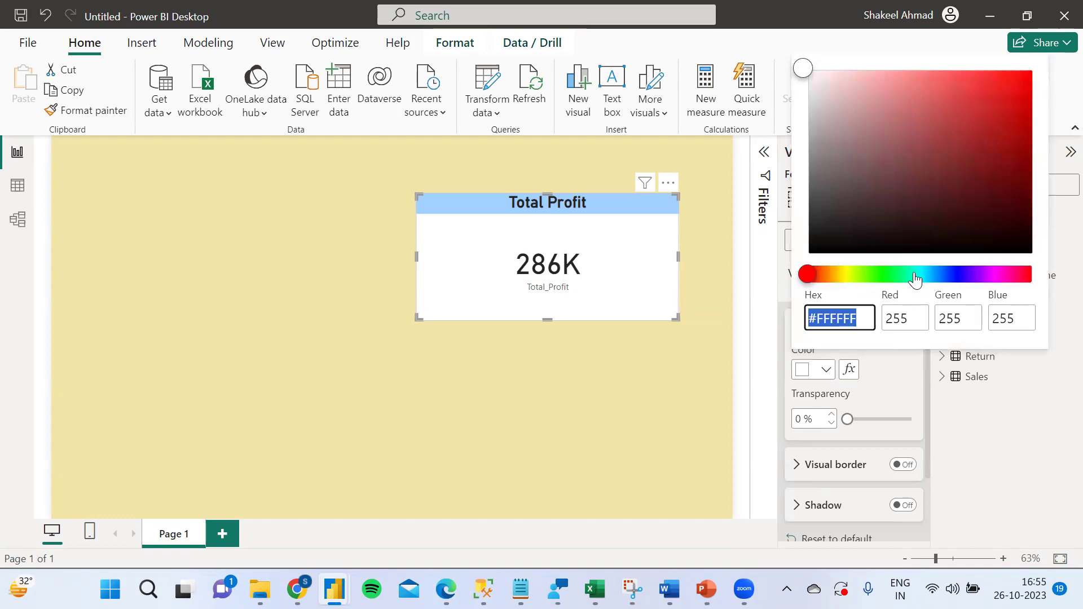
click(915, 275)
click(1007, 77)
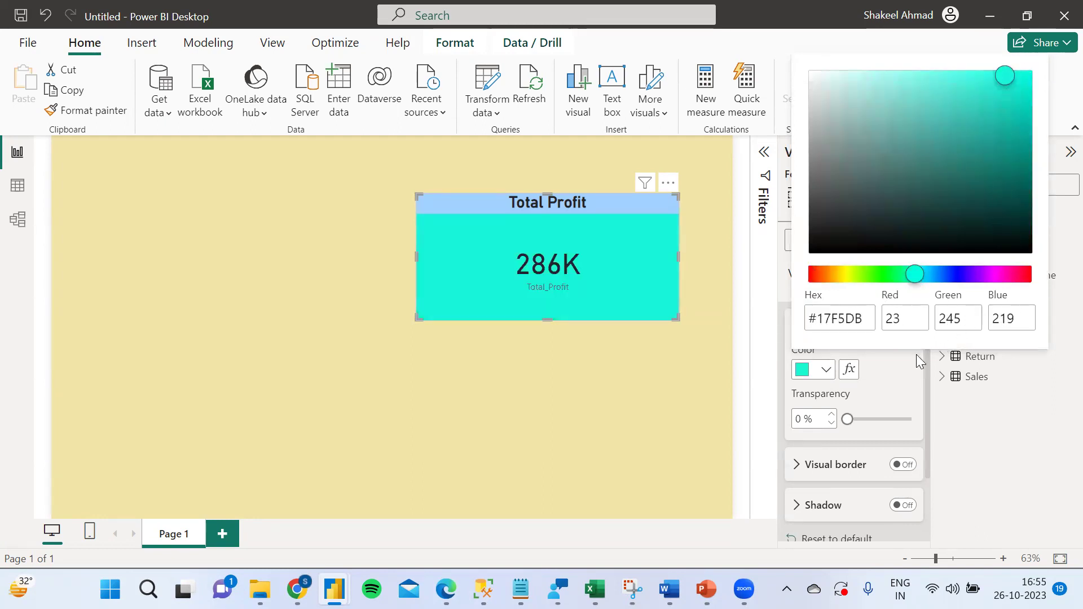
click(903, 369)
drag(848, 419, 871, 420)
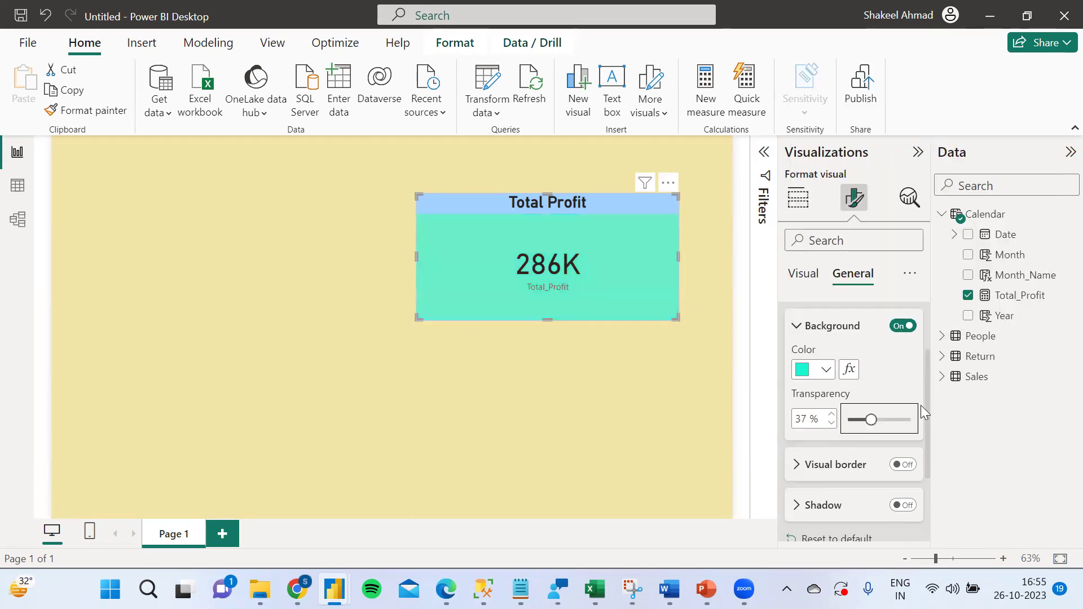
Turn on the card's visual border and shadow, and turn off its category label
scroll(928, 436, down, 2)
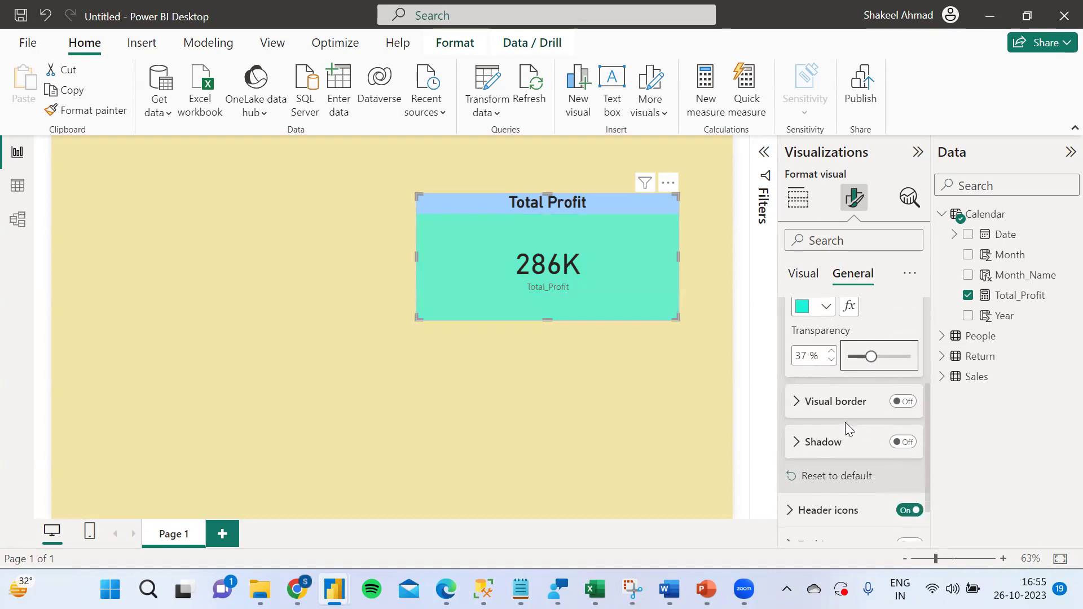
click(902, 400)
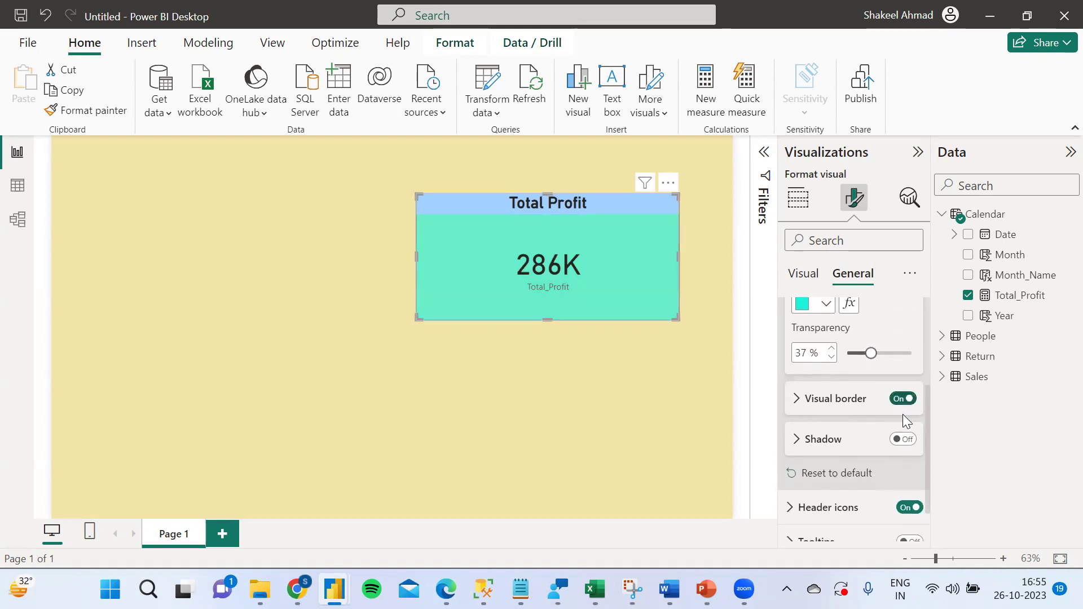
click(903, 440)
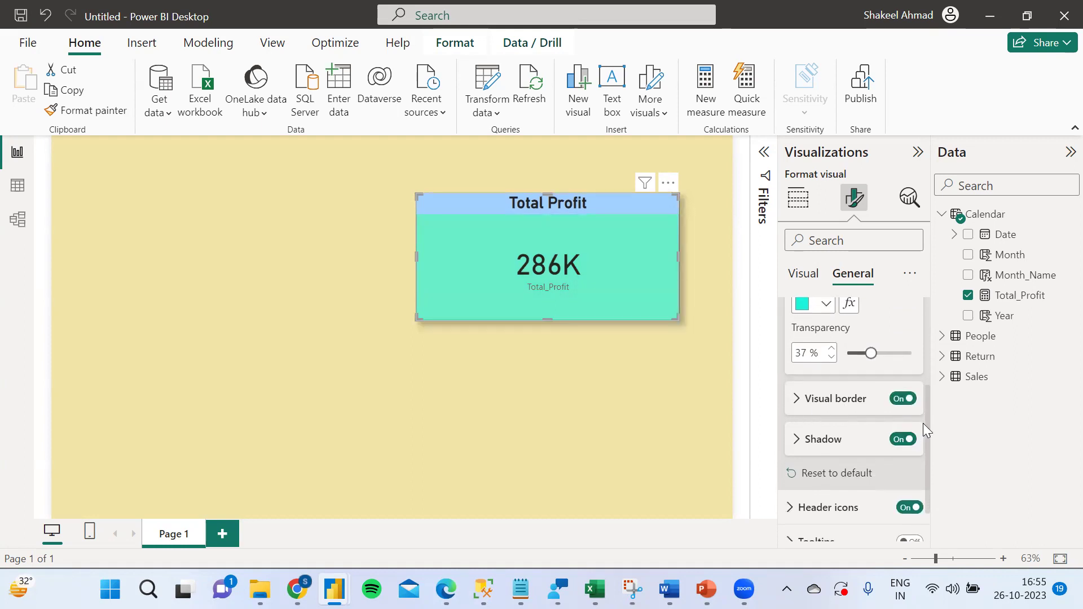
click(803, 279)
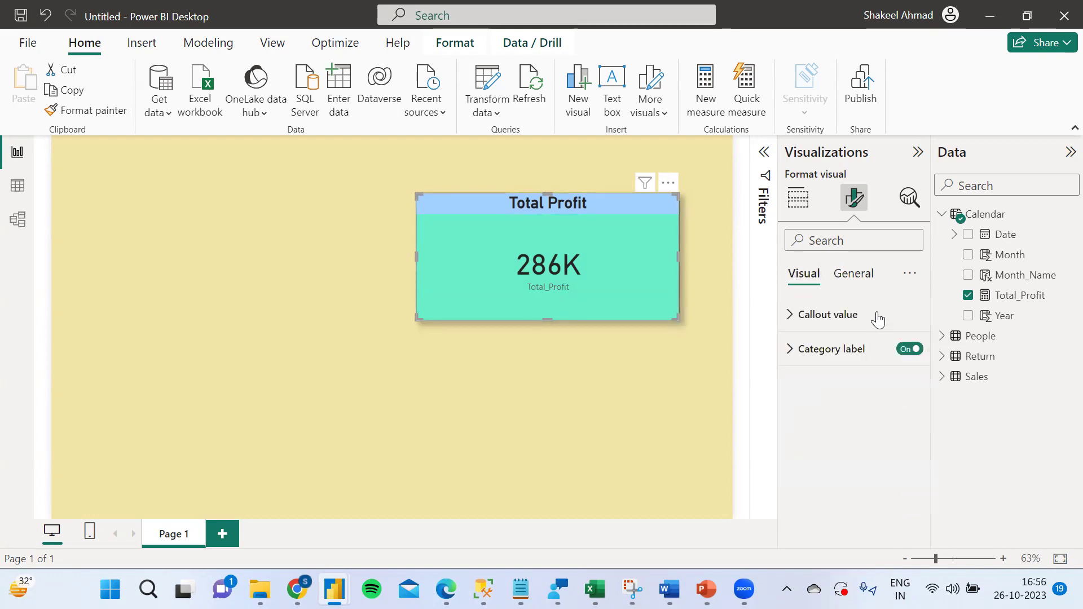
click(910, 349)
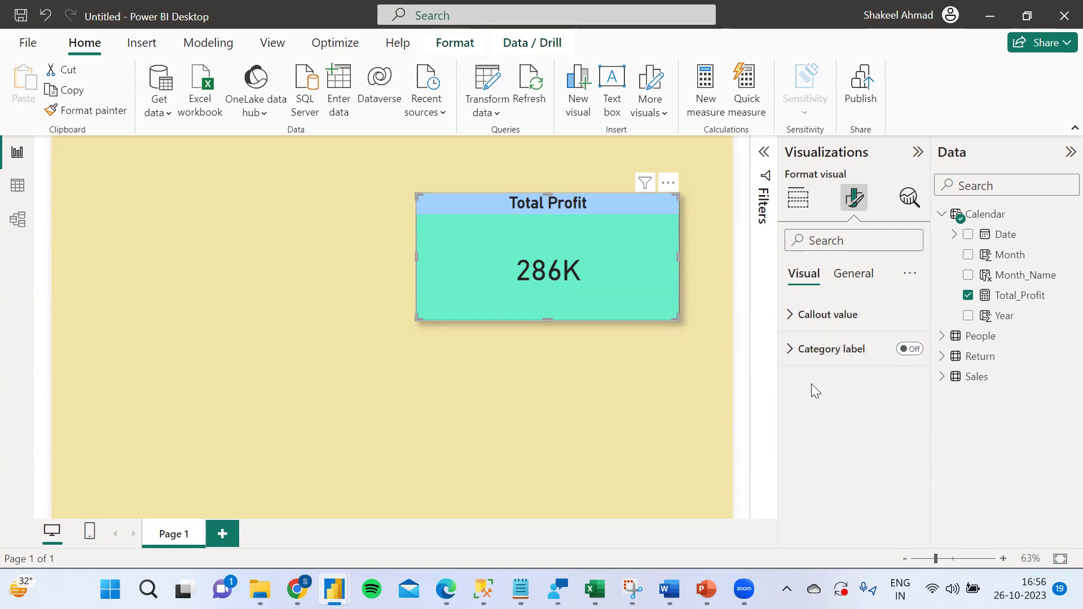
Set the card's callout value to display in Millions with 3 decimal places
click(792, 316)
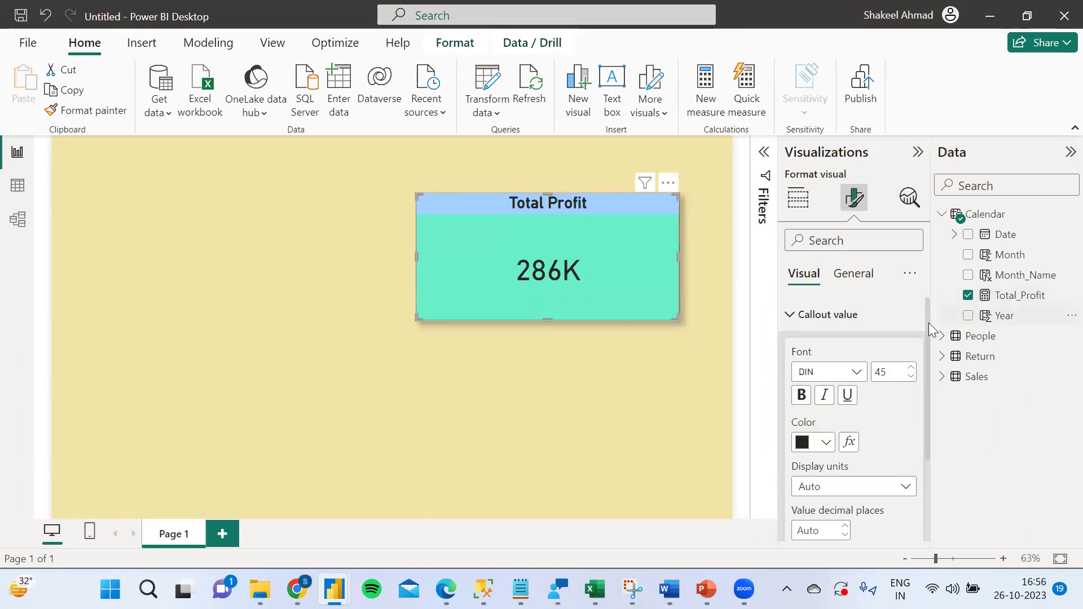
scroll(923, 367, down, 2)
scroll(924, 404, down, 1)
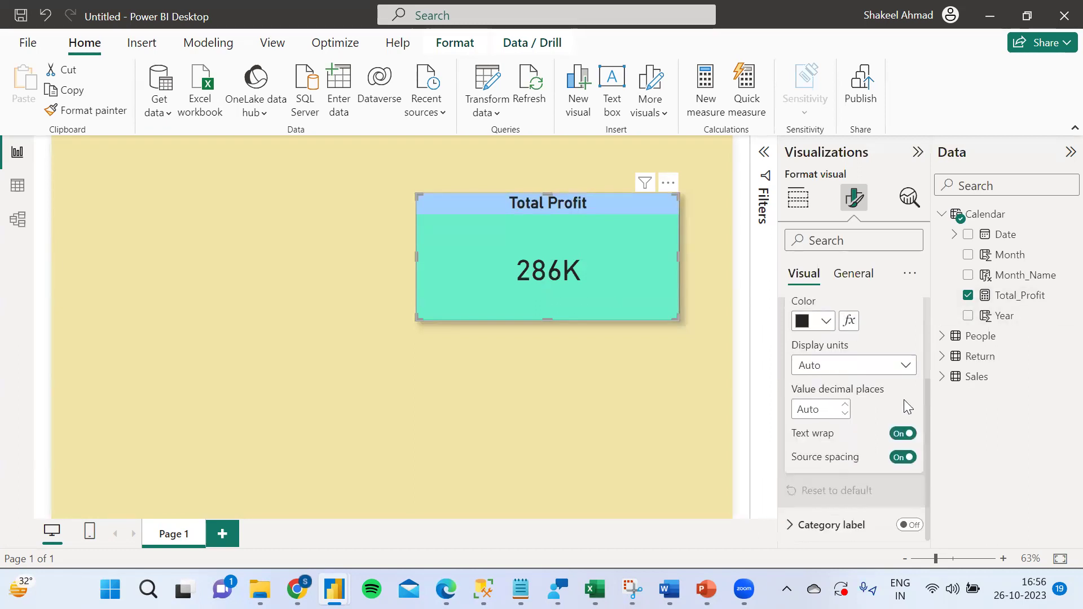
click(878, 365)
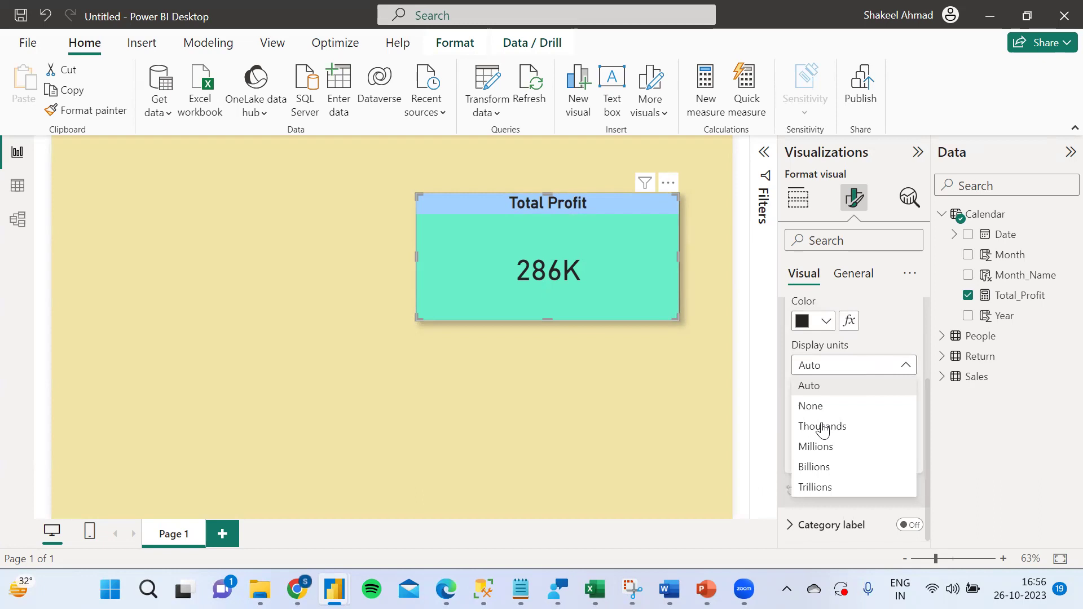
click(834, 450)
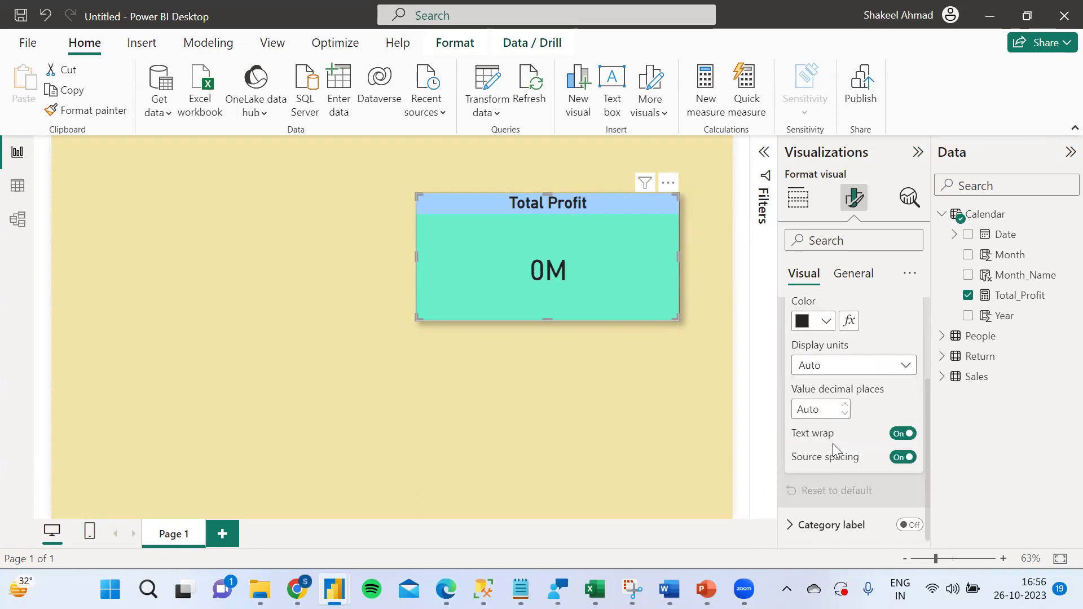
click(883, 373)
click(885, 333)
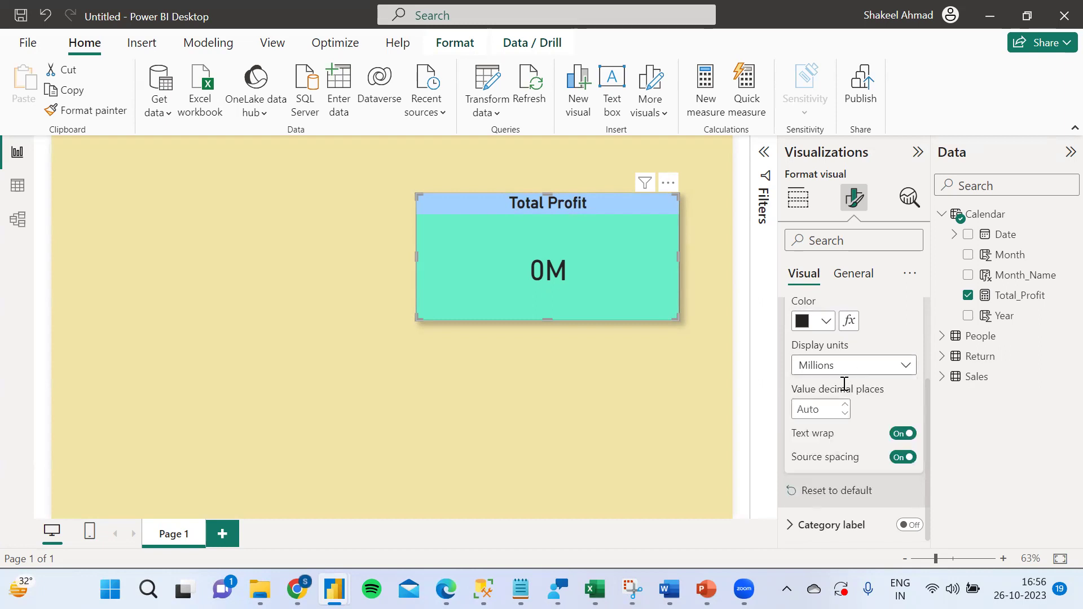
click(845, 407)
click(844, 407)
click(844, 406)
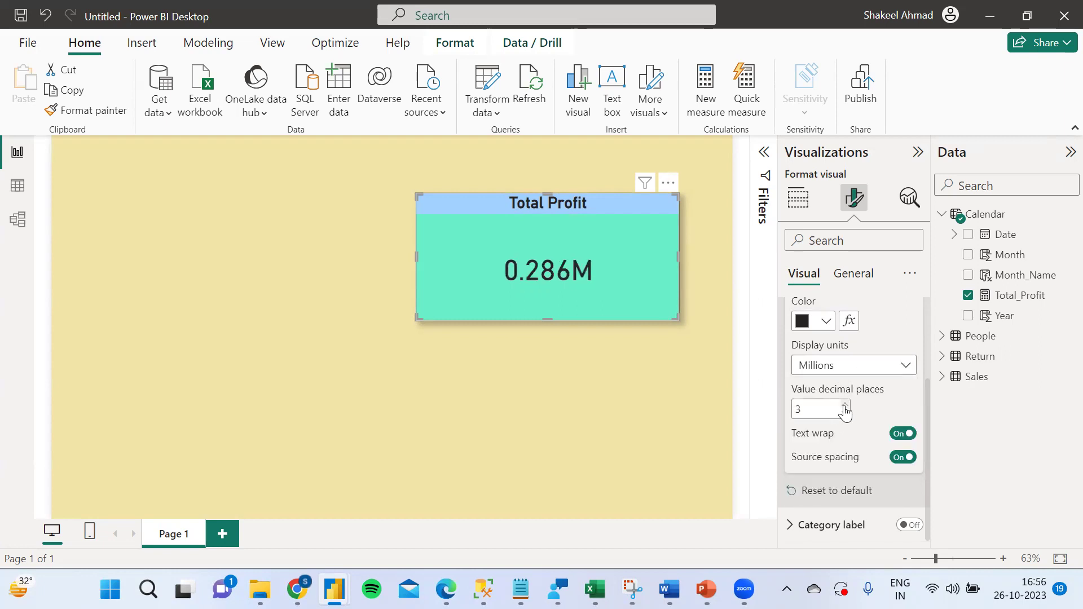